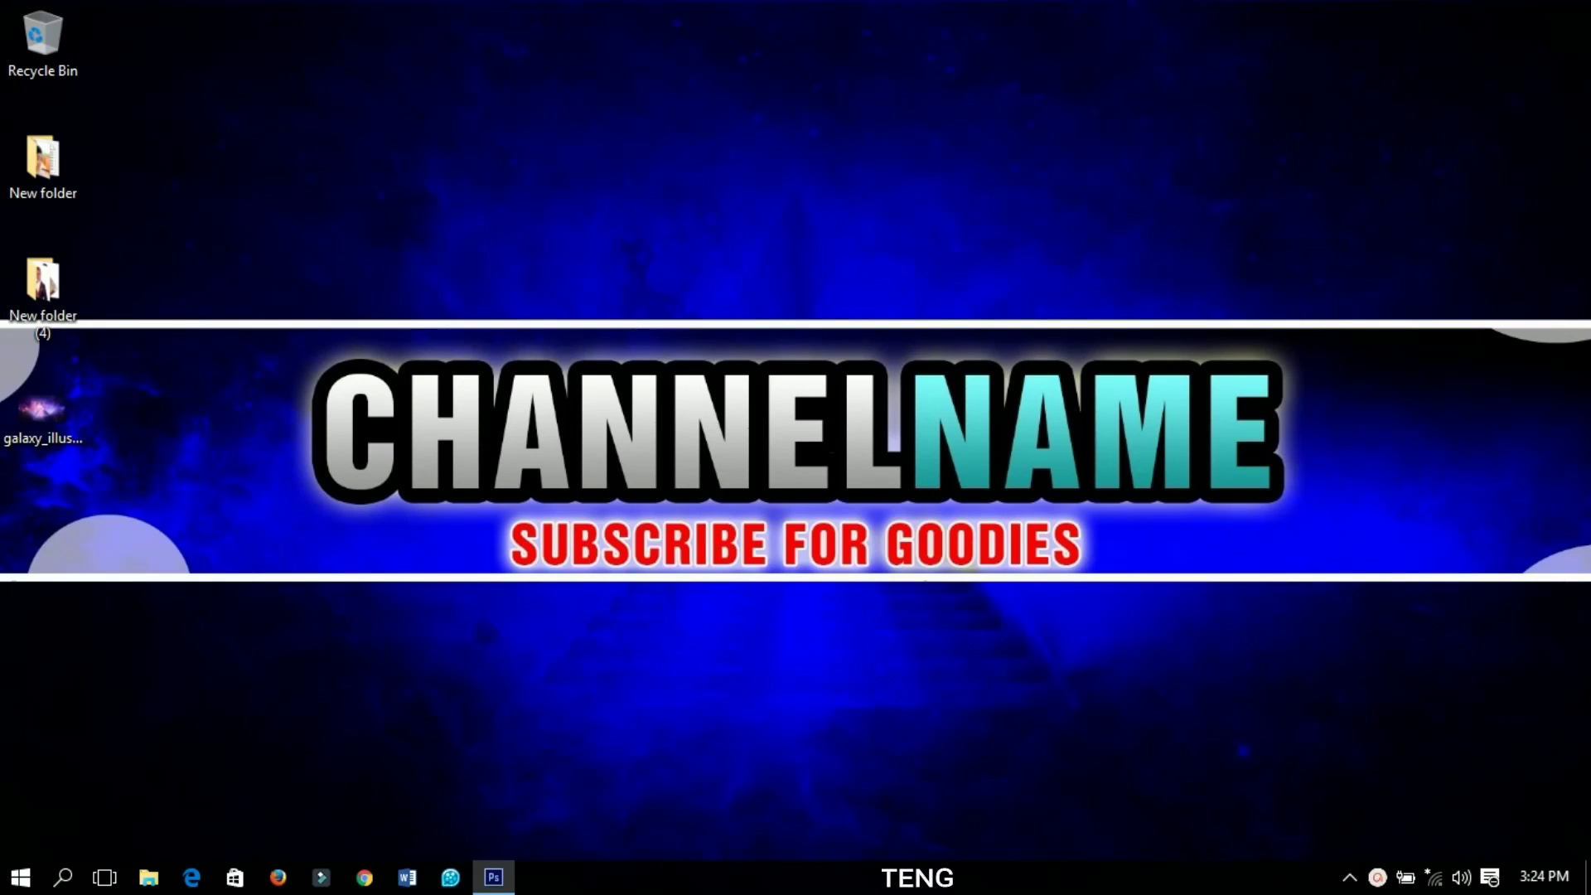
Restore the minimized Photoshop window from the taskbar
click(493, 876)
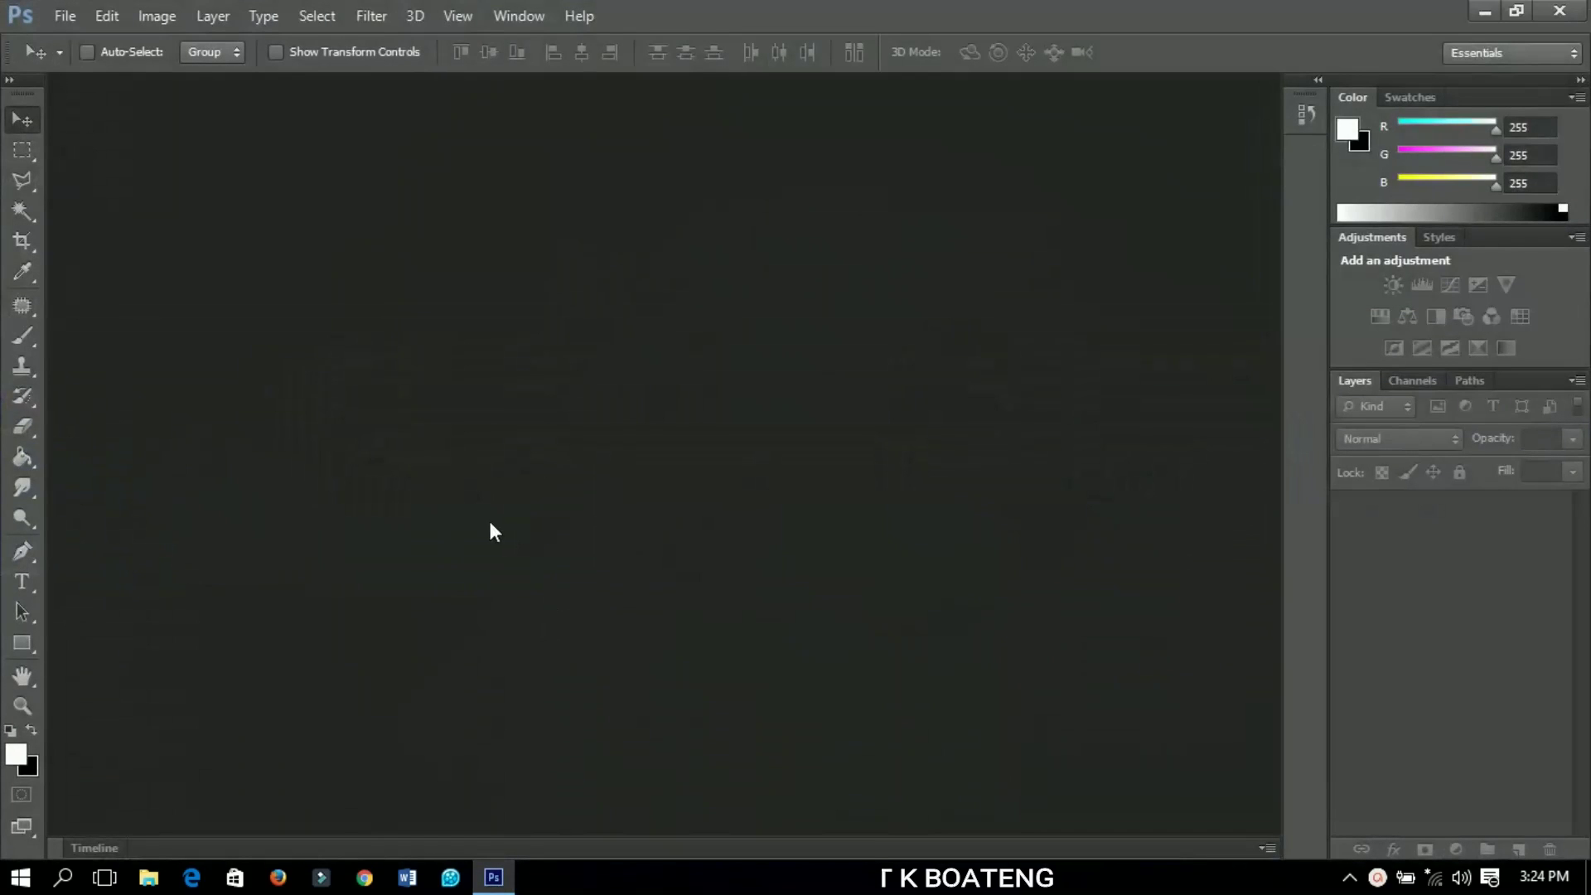
Create a new 1920 × 1080 px document at 300 ppi with a white background
click(71, 18)
click(126, 46)
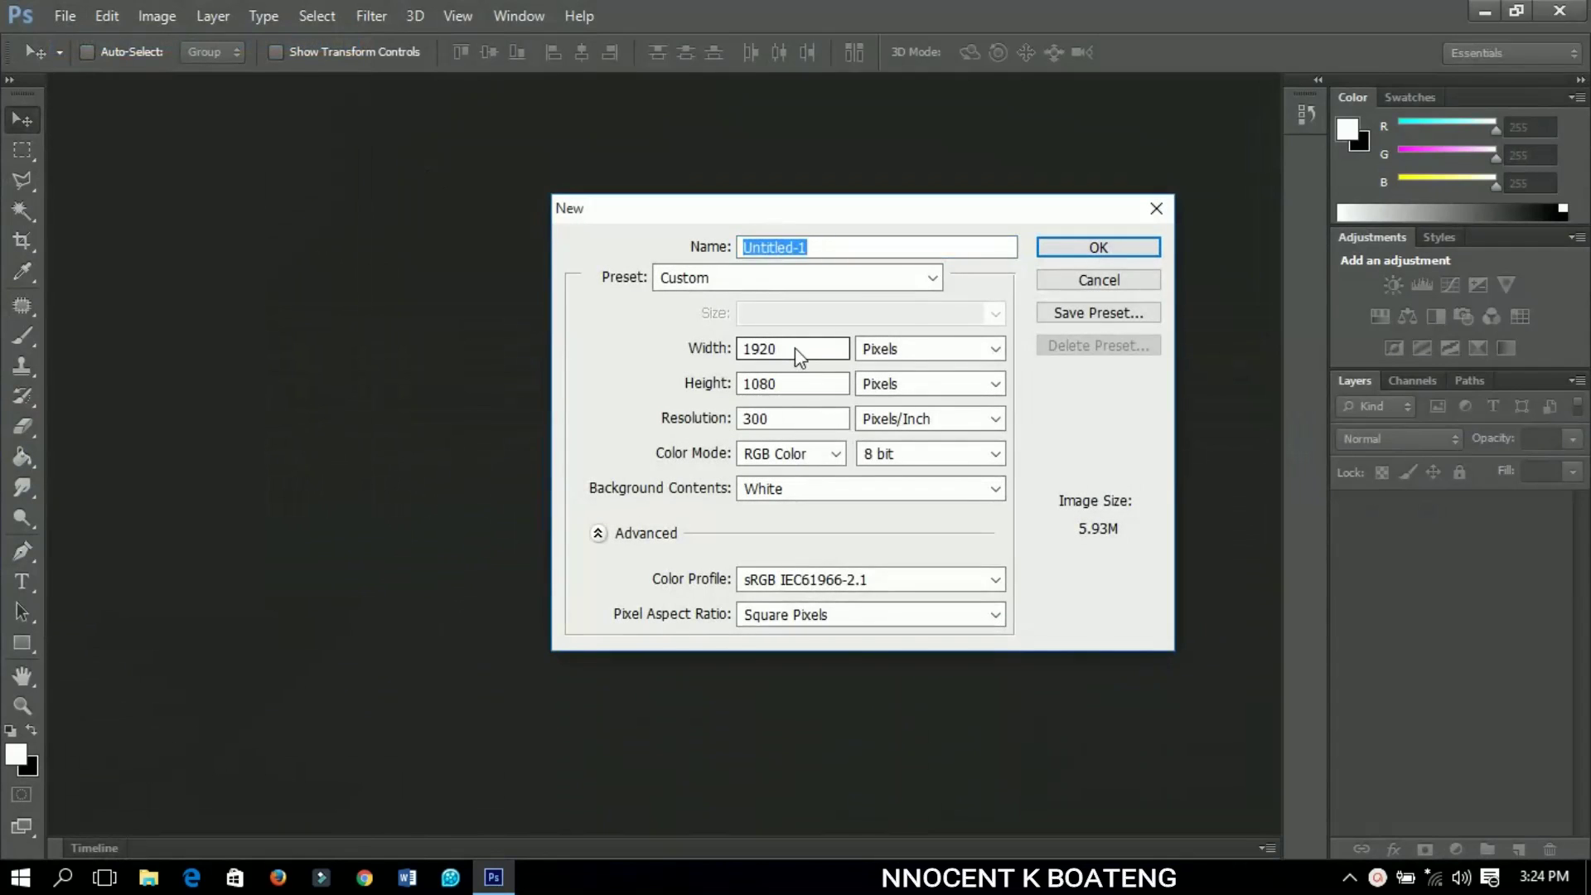
double_click(794, 348)
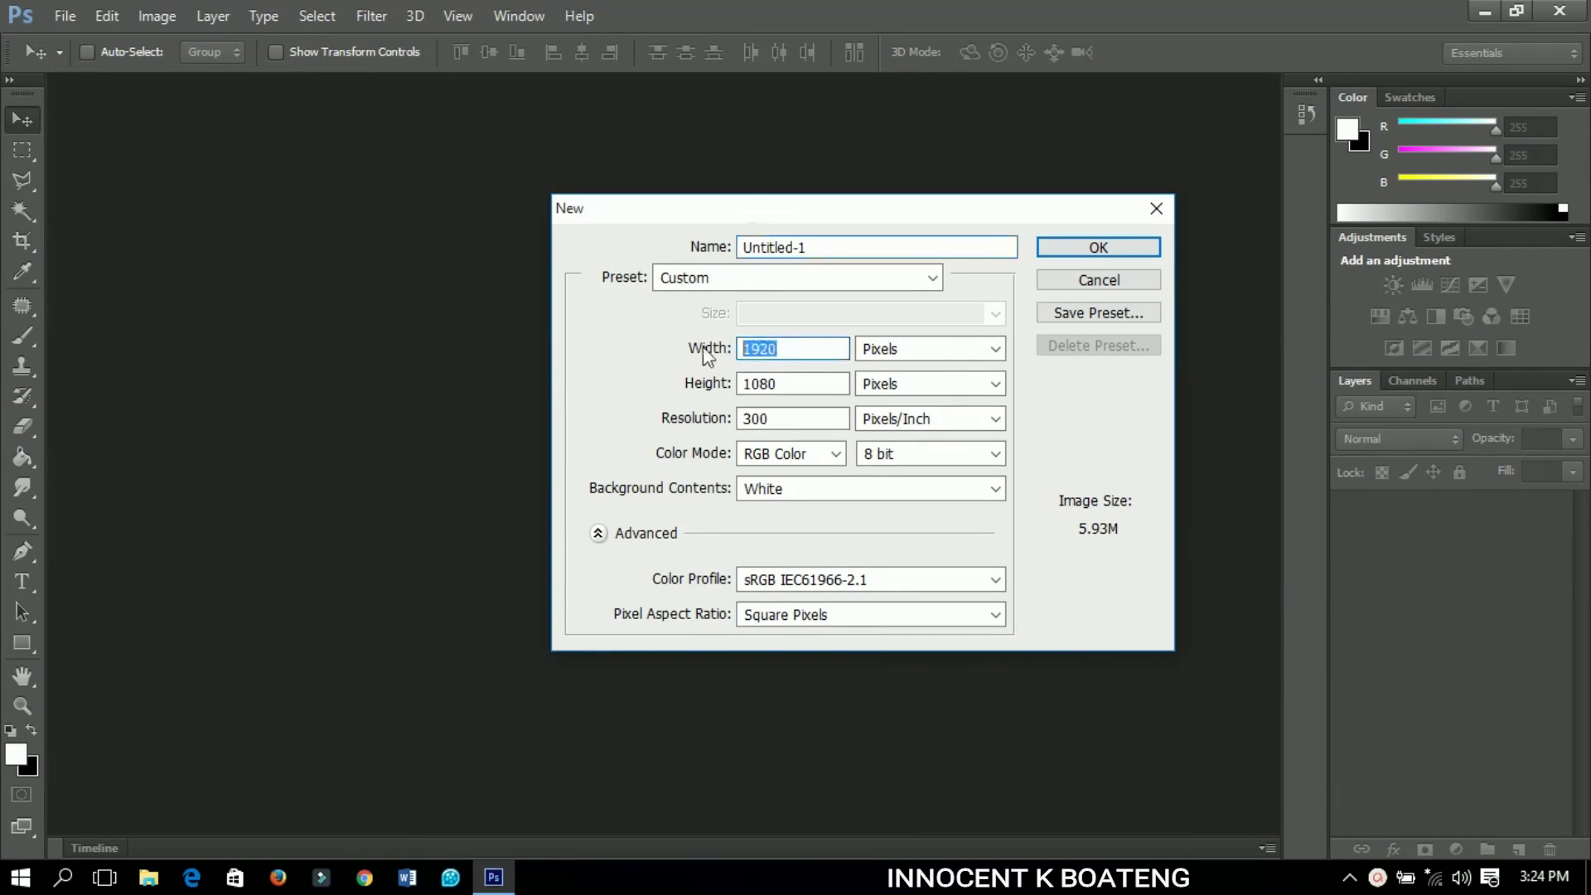
double_click(784, 386)
click(748, 419)
double_click(750, 423)
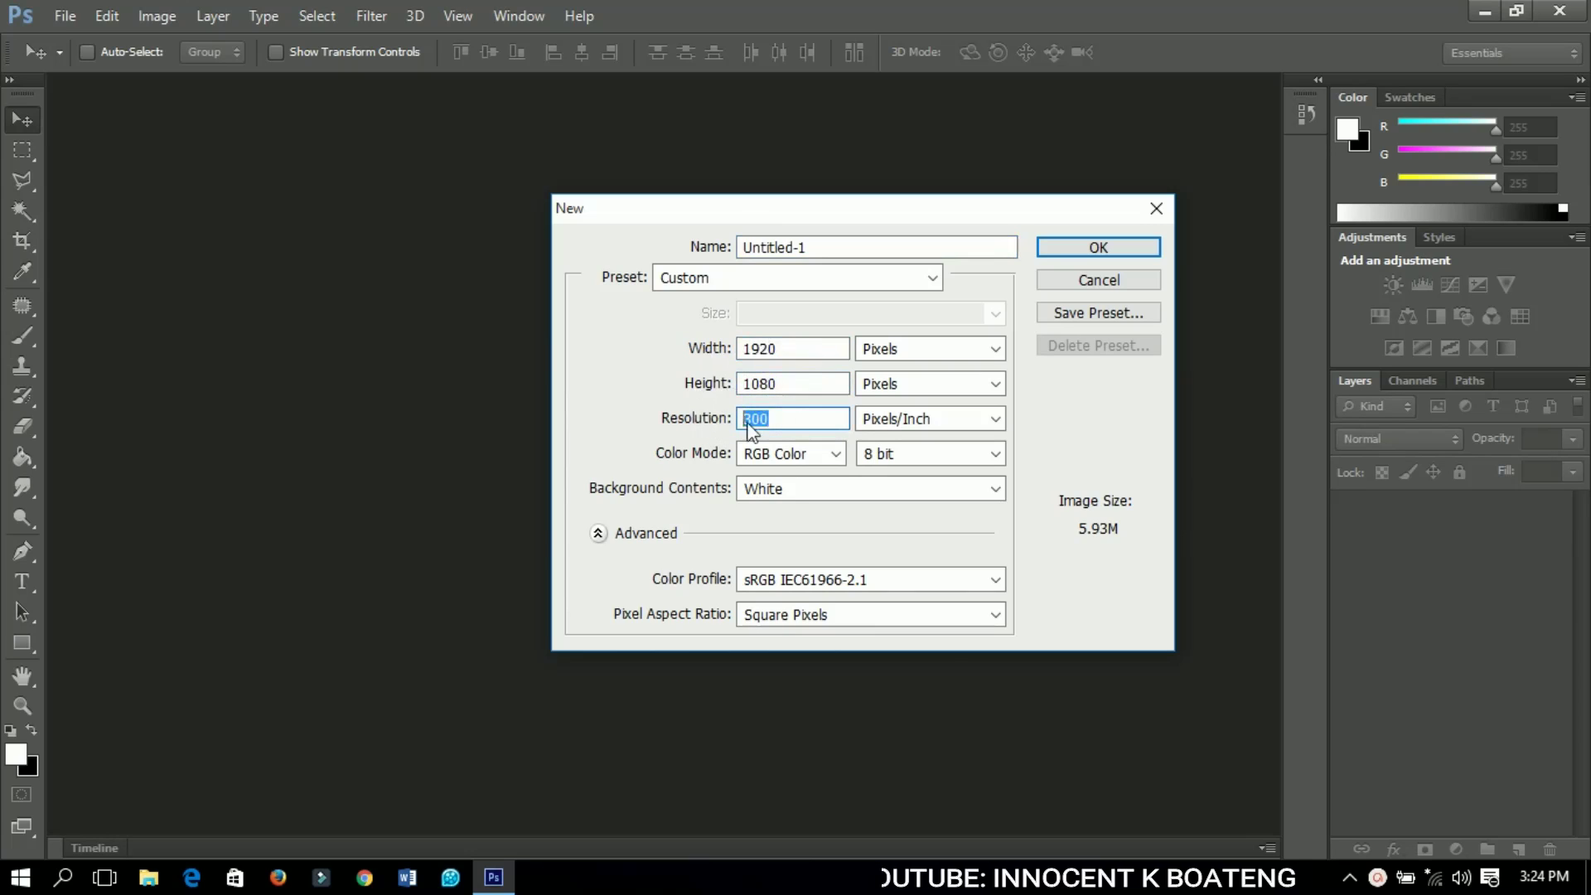
click(1086, 253)
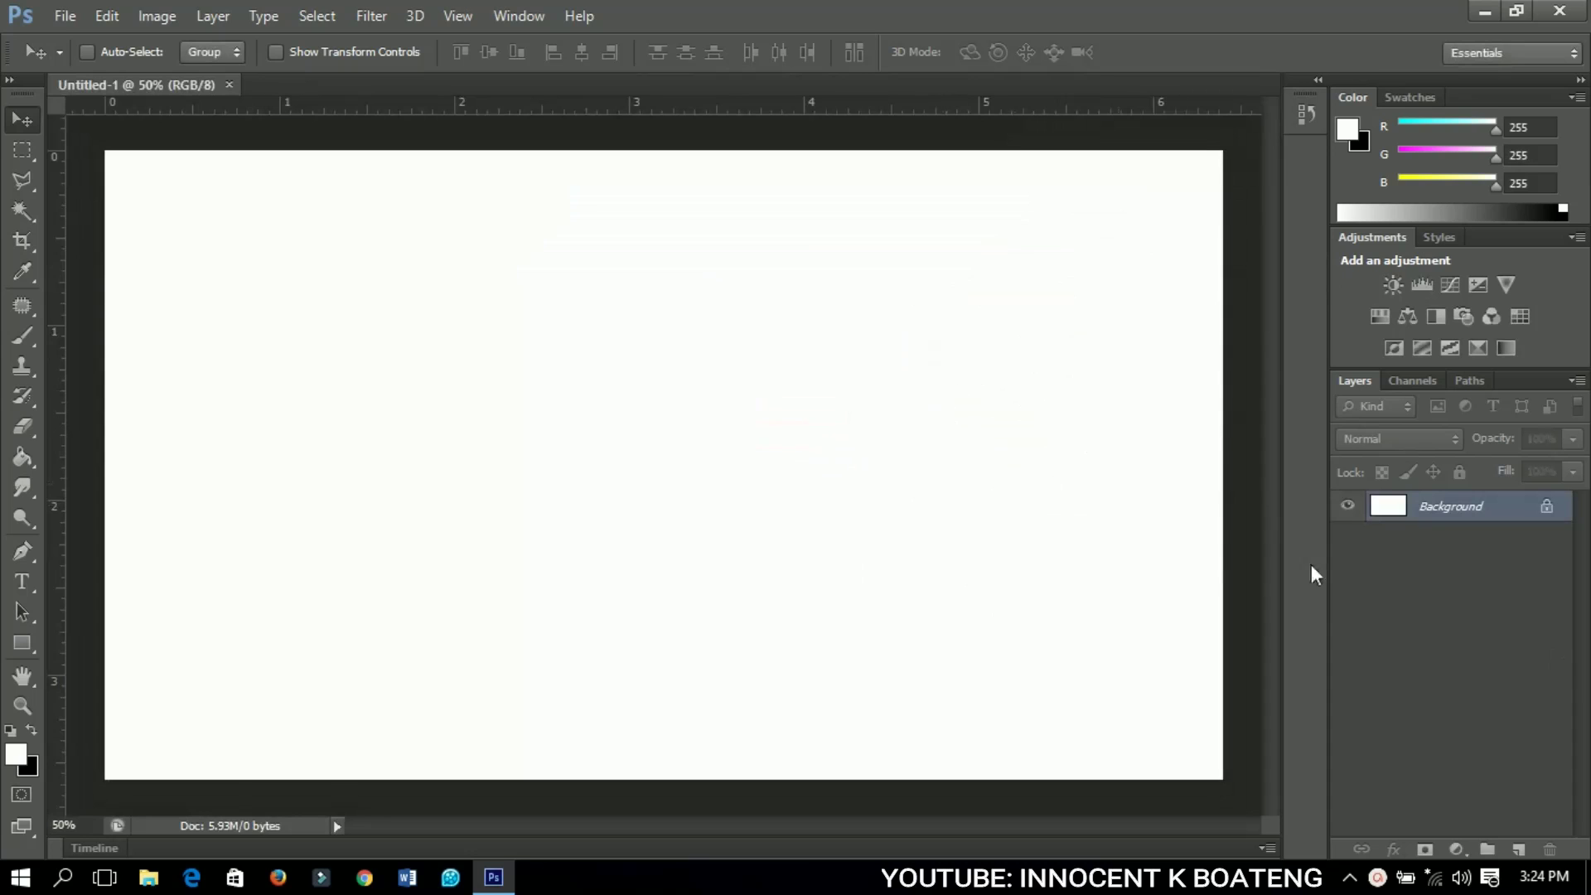
Add a Gradient Fill layer starting from the dark blue preset, with deep blue and black stops
click(1456, 849)
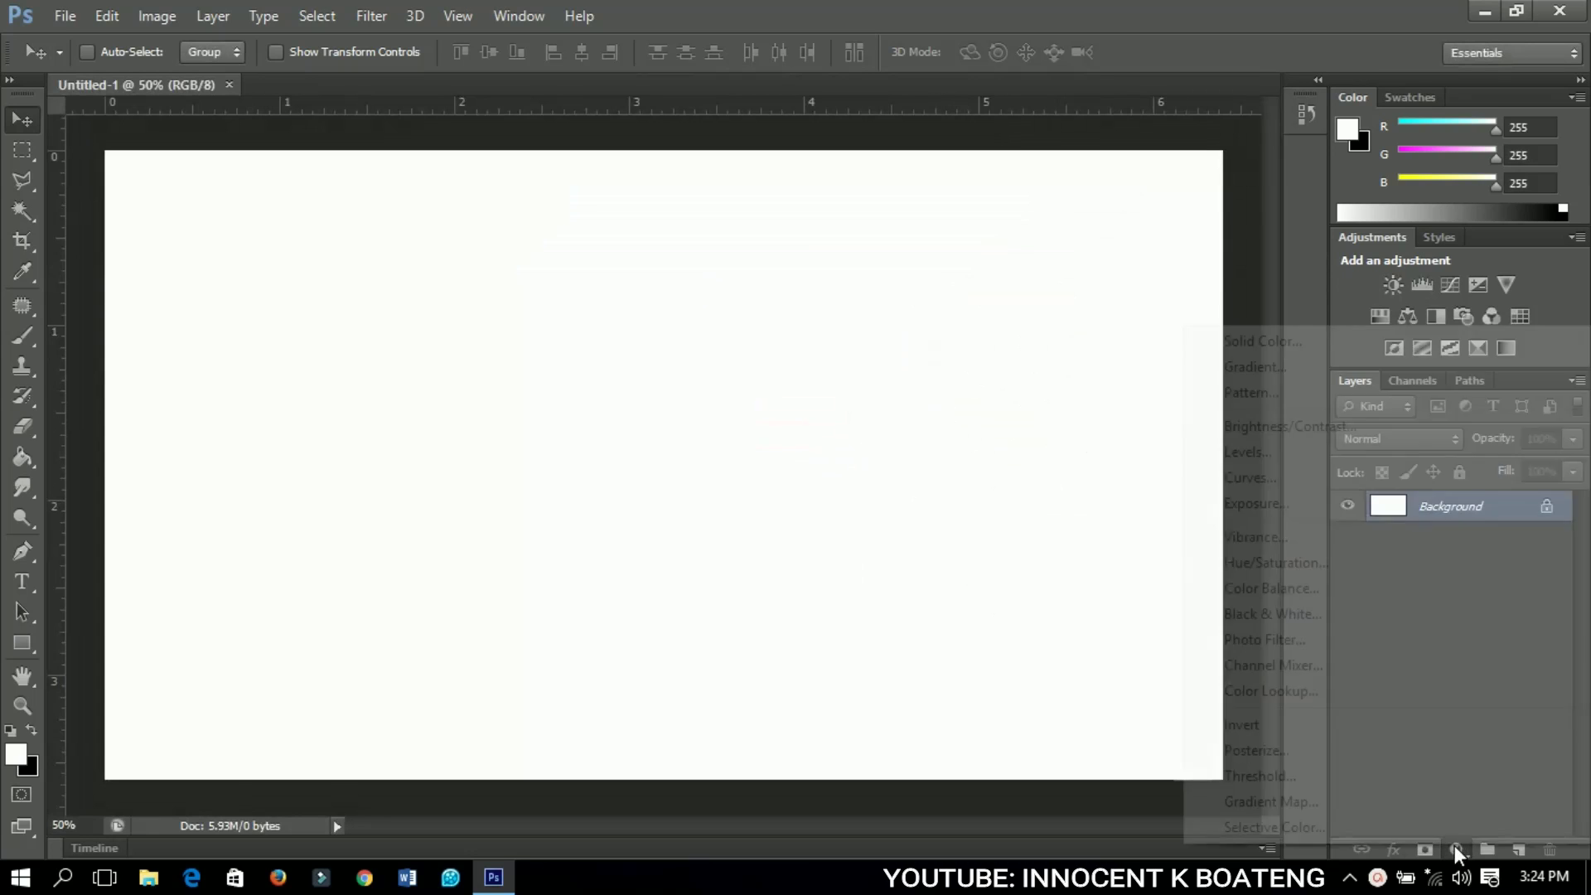
click(1298, 383)
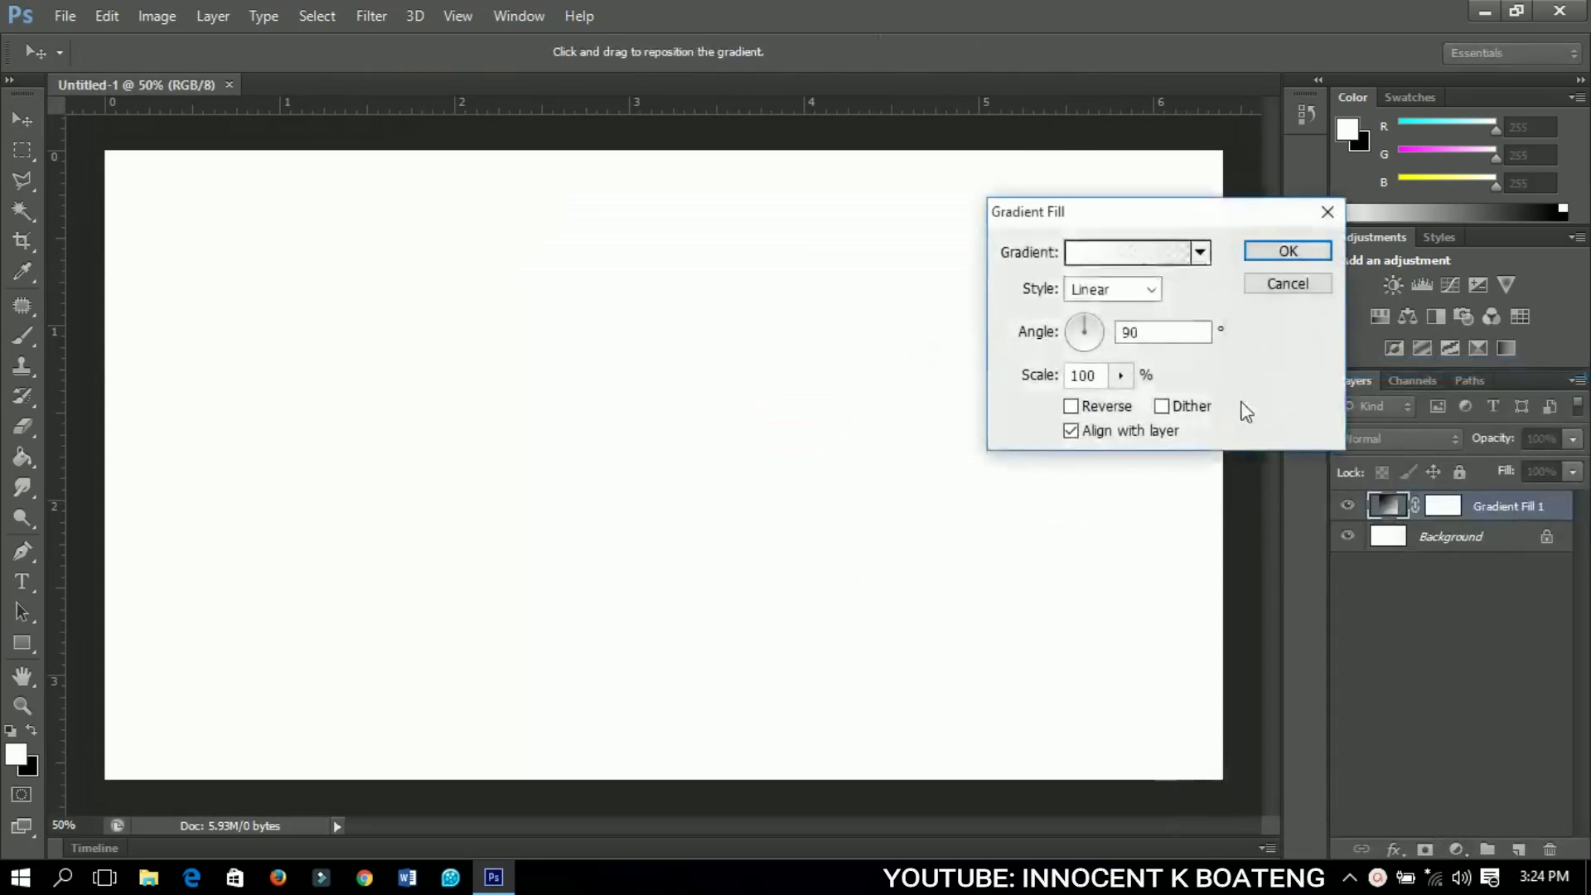
click(1136, 255)
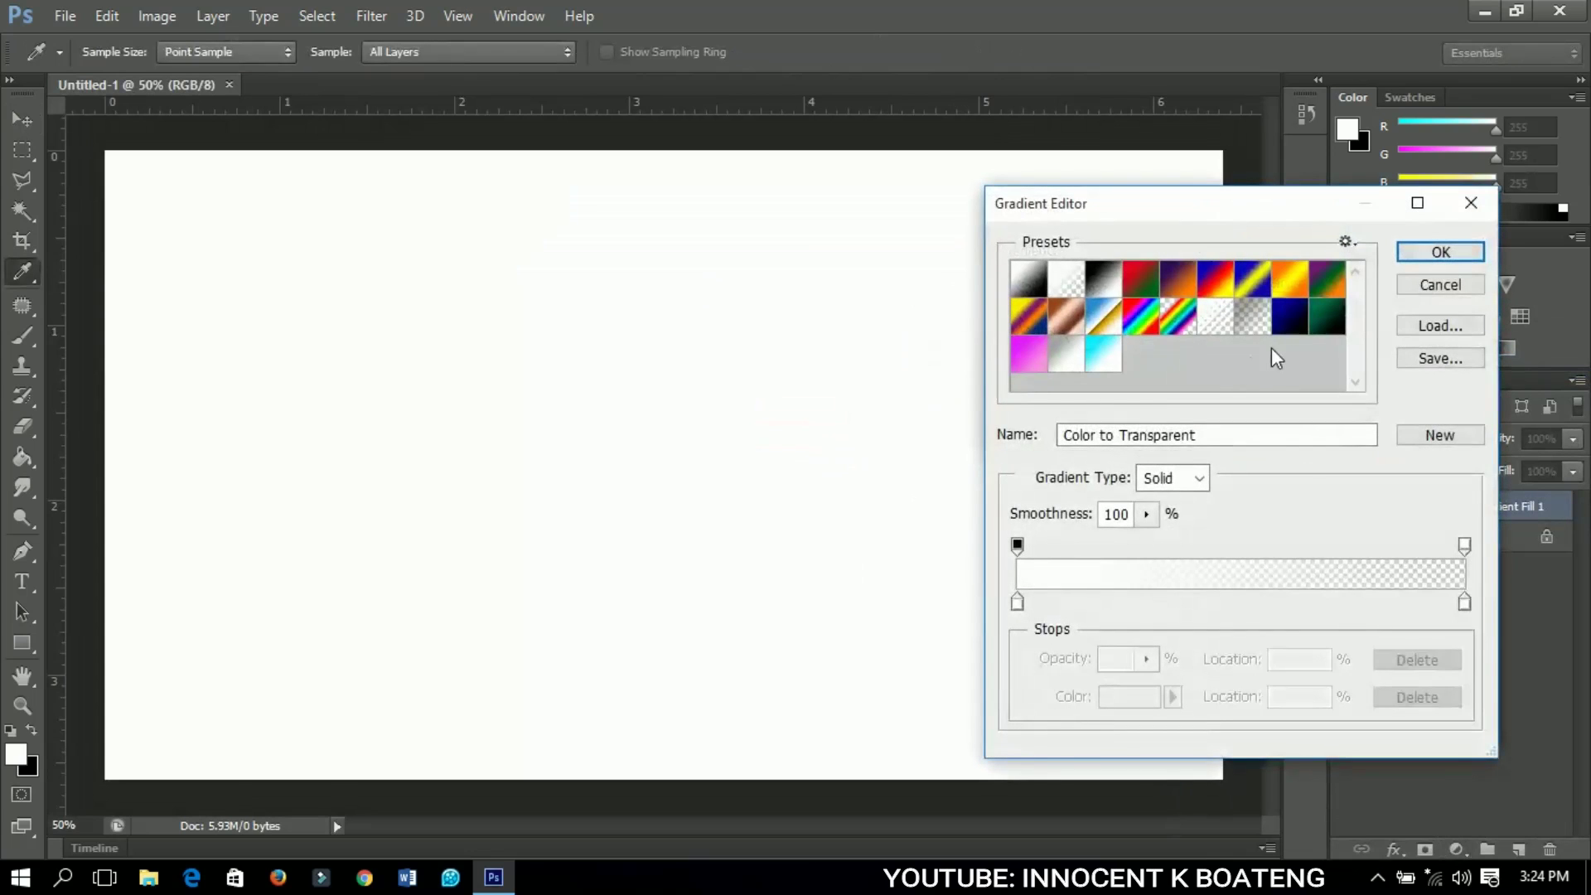
click(1289, 324)
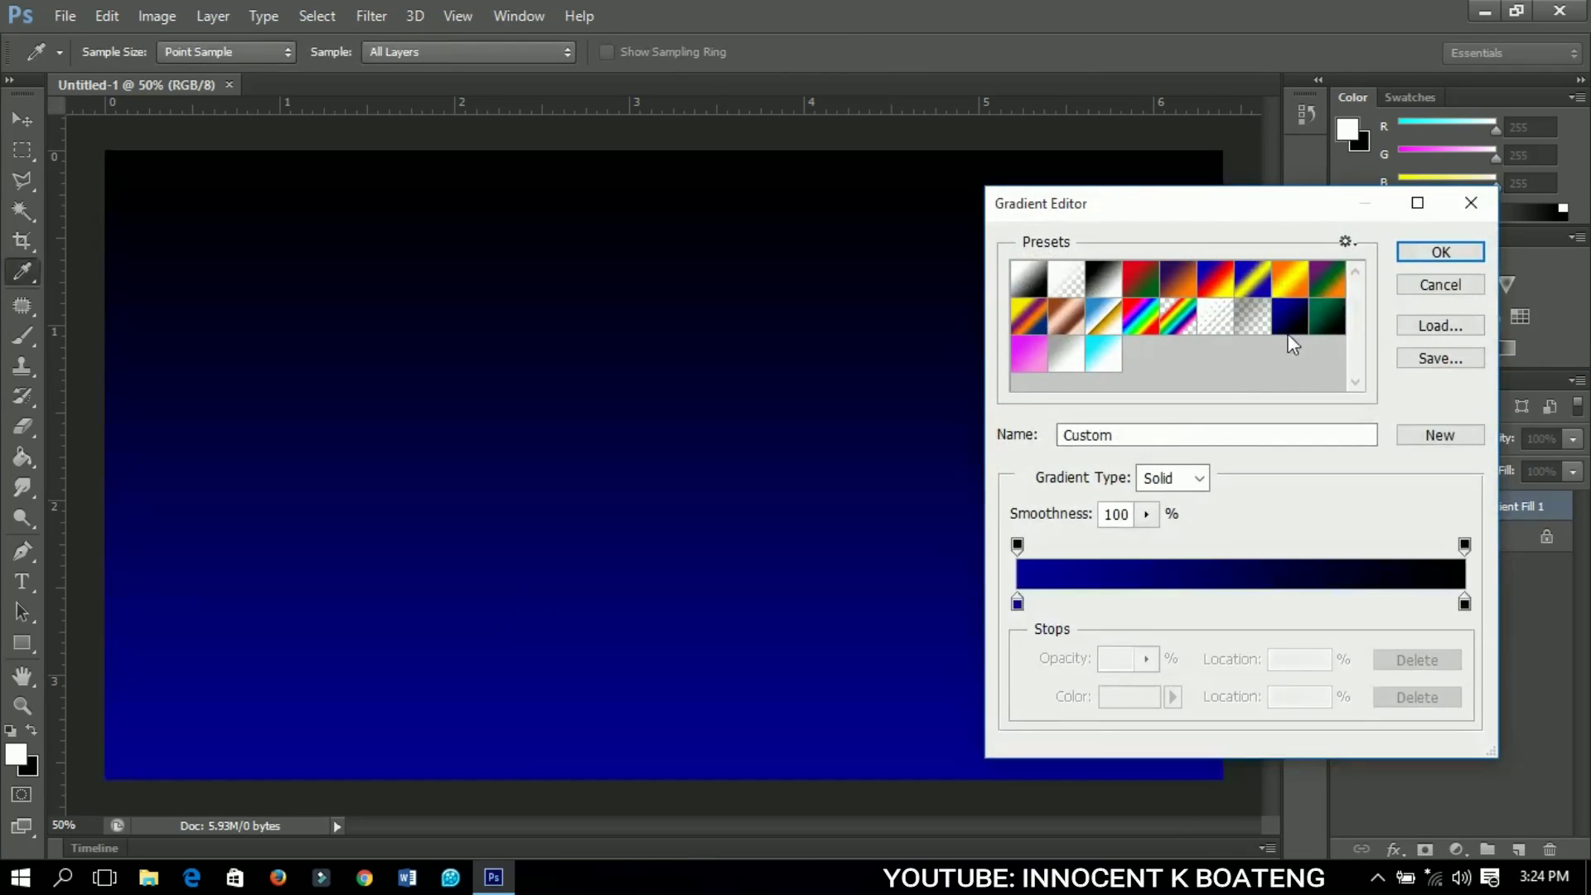
double_click(1018, 603)
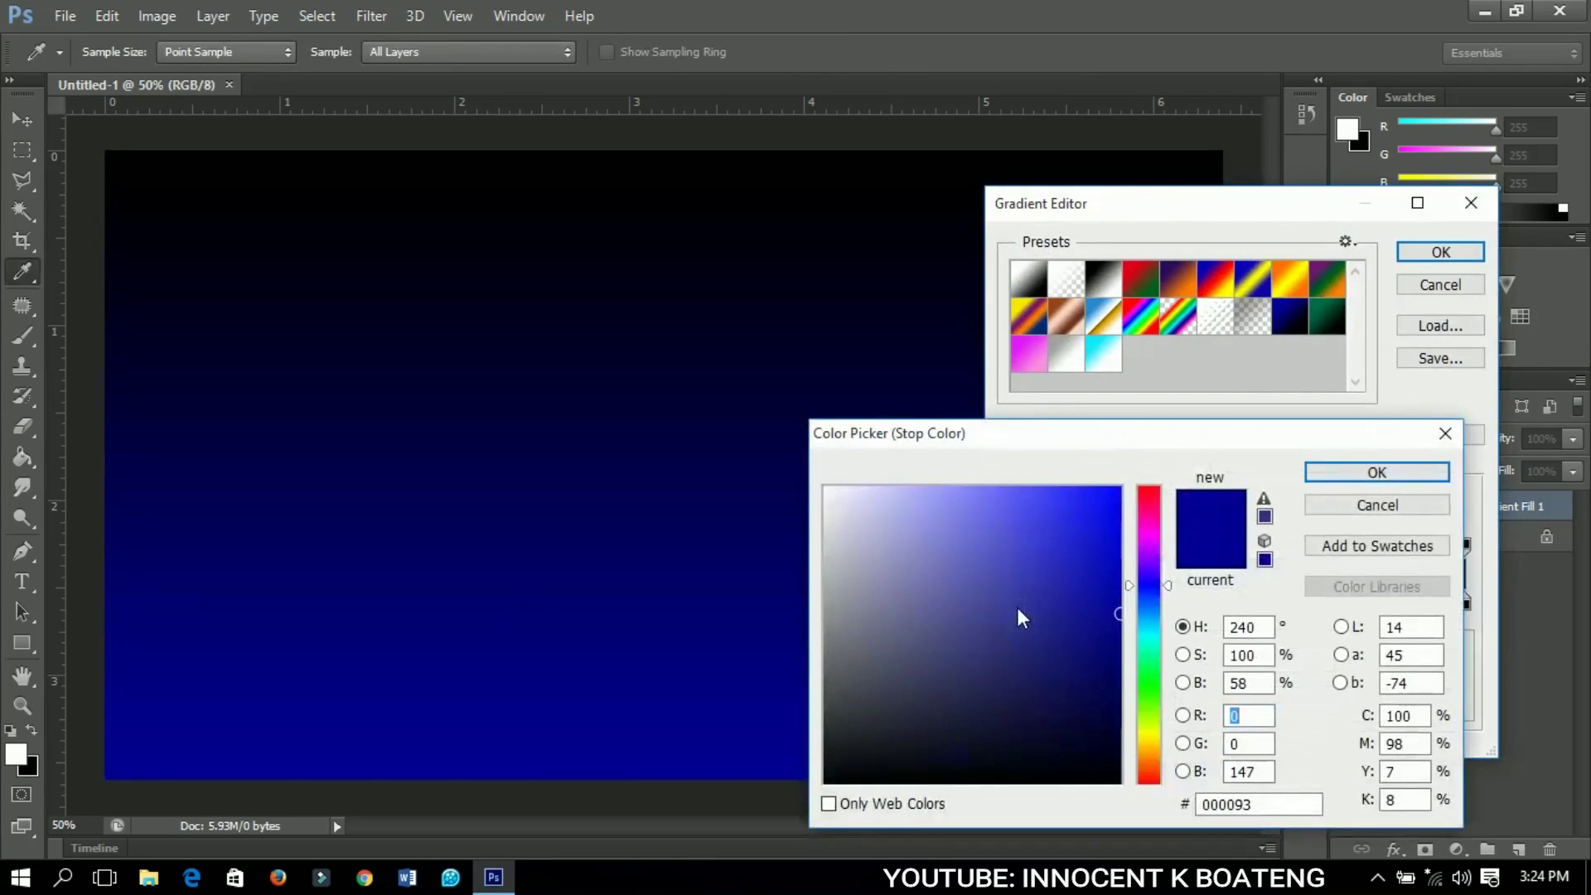
click(1350, 474)
double_click(1465, 604)
double_click(1277, 808)
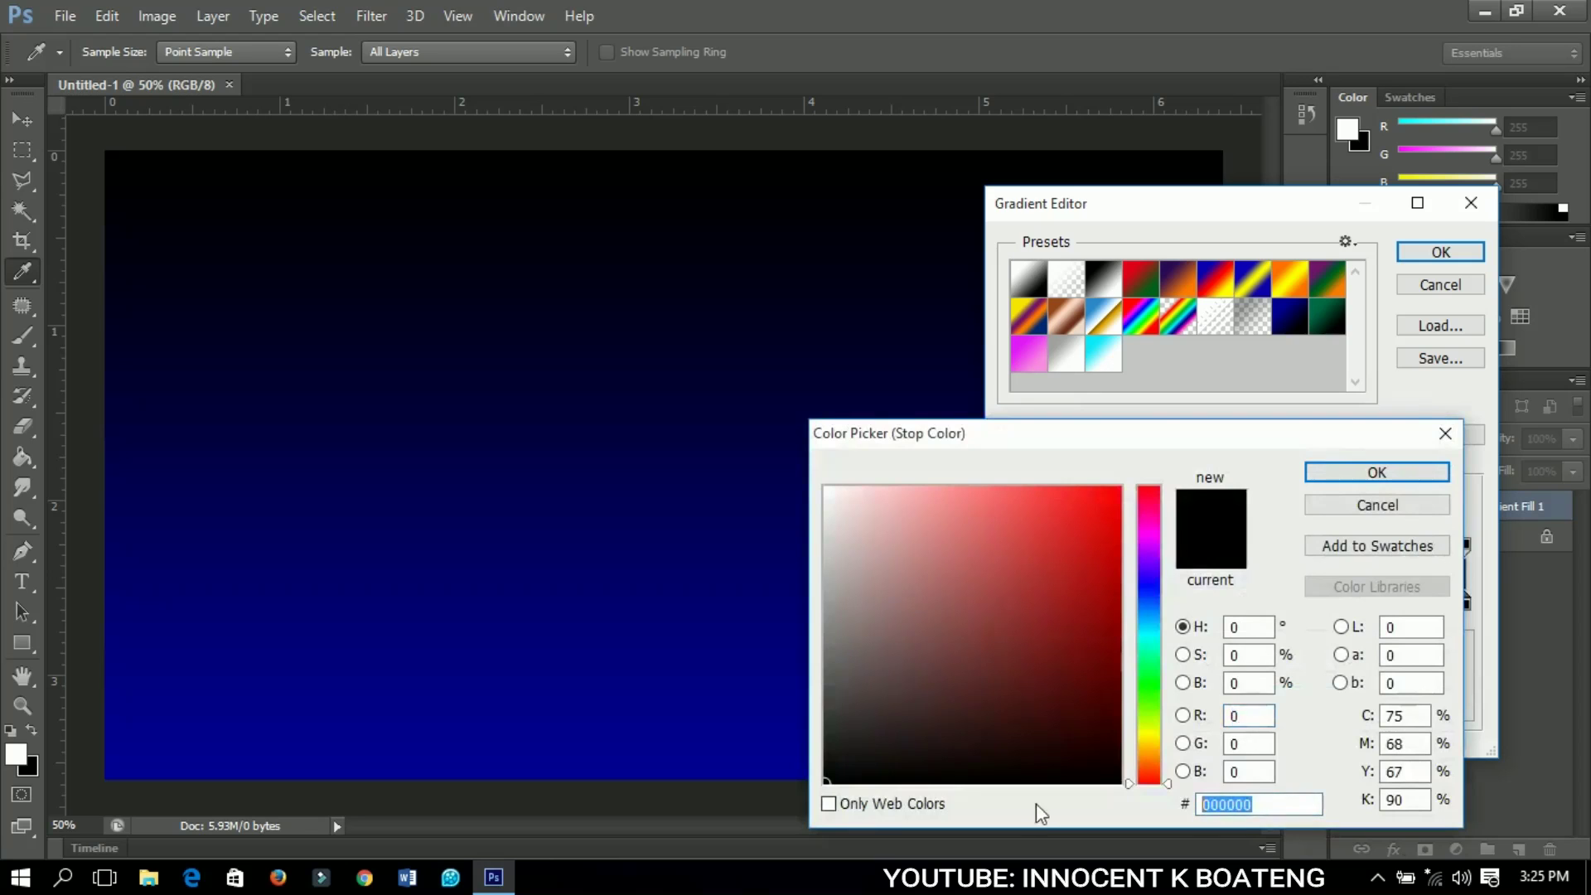
click(1329, 469)
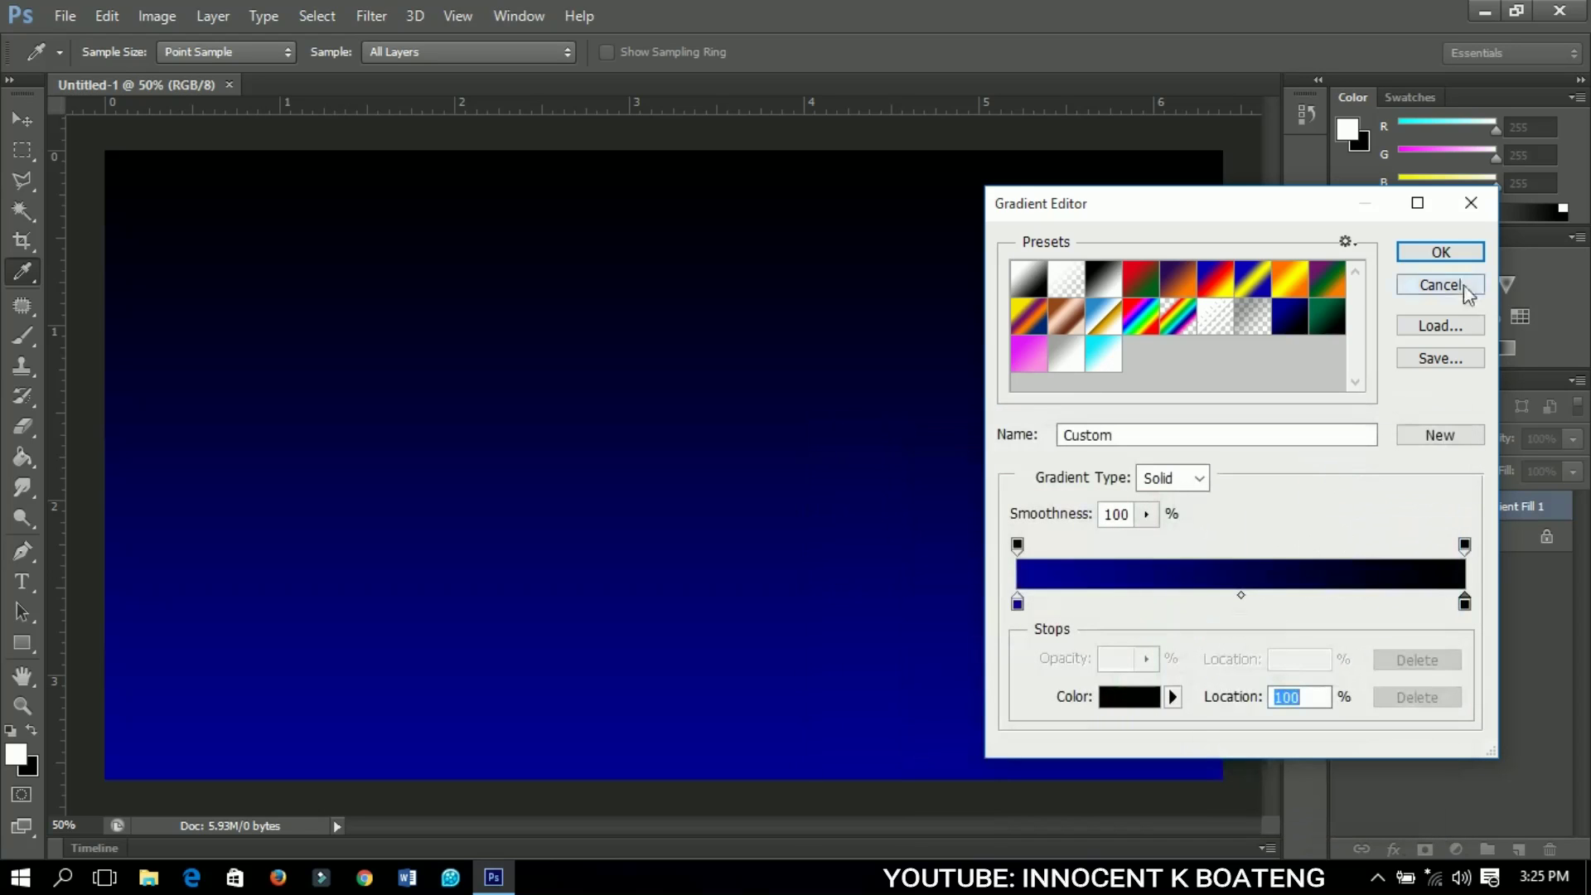
click(1441, 253)
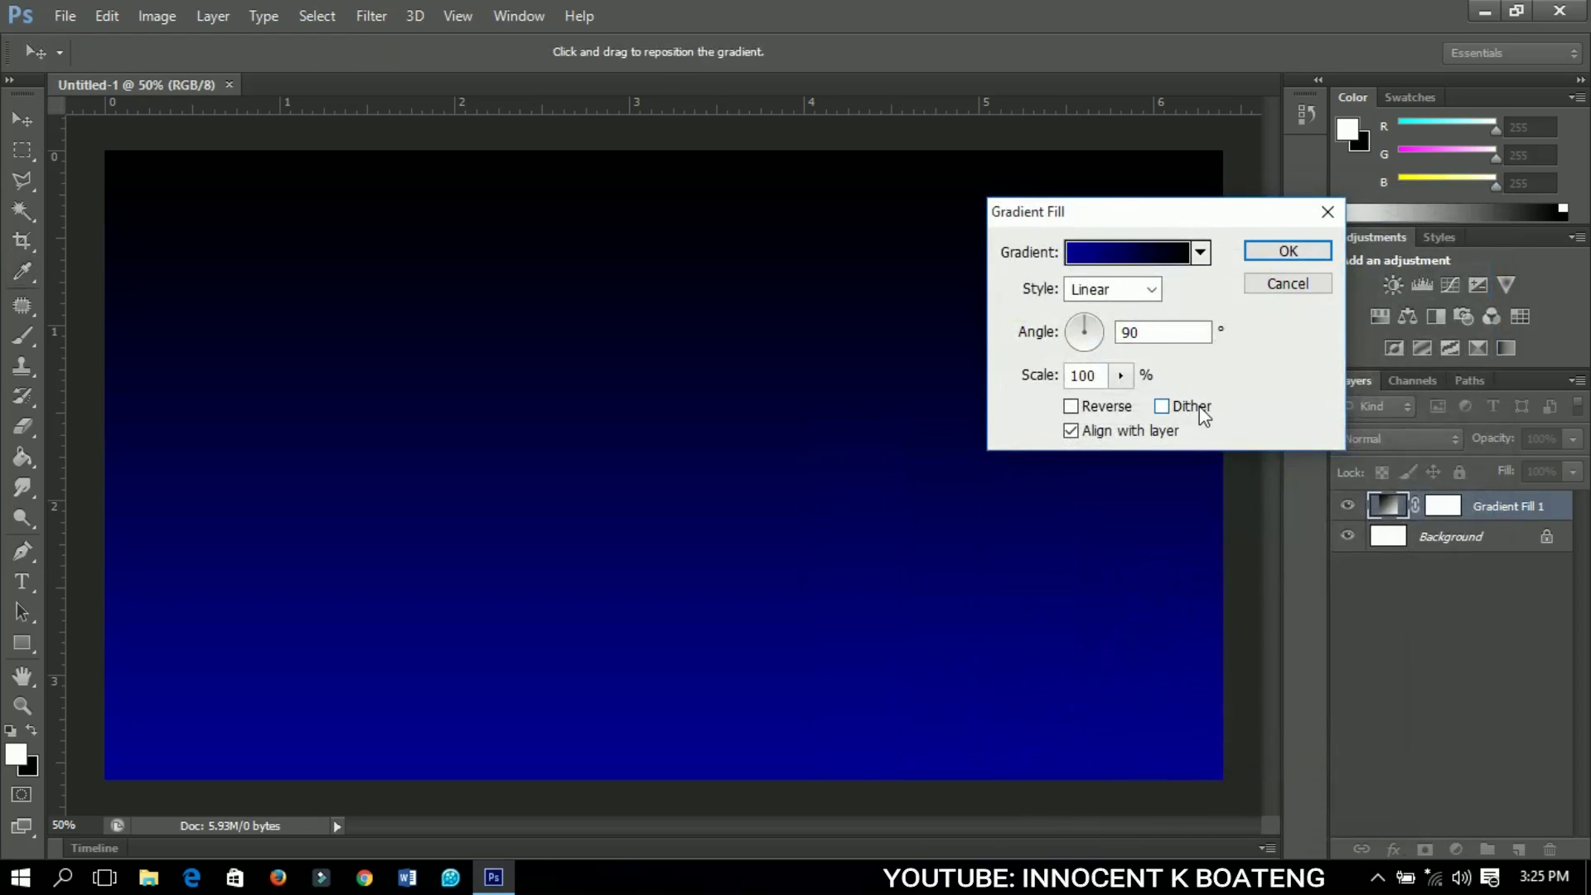
Set the gradient fill to Radial style at 240% scale and apply it
drag(1126, 222, 1055, 239)
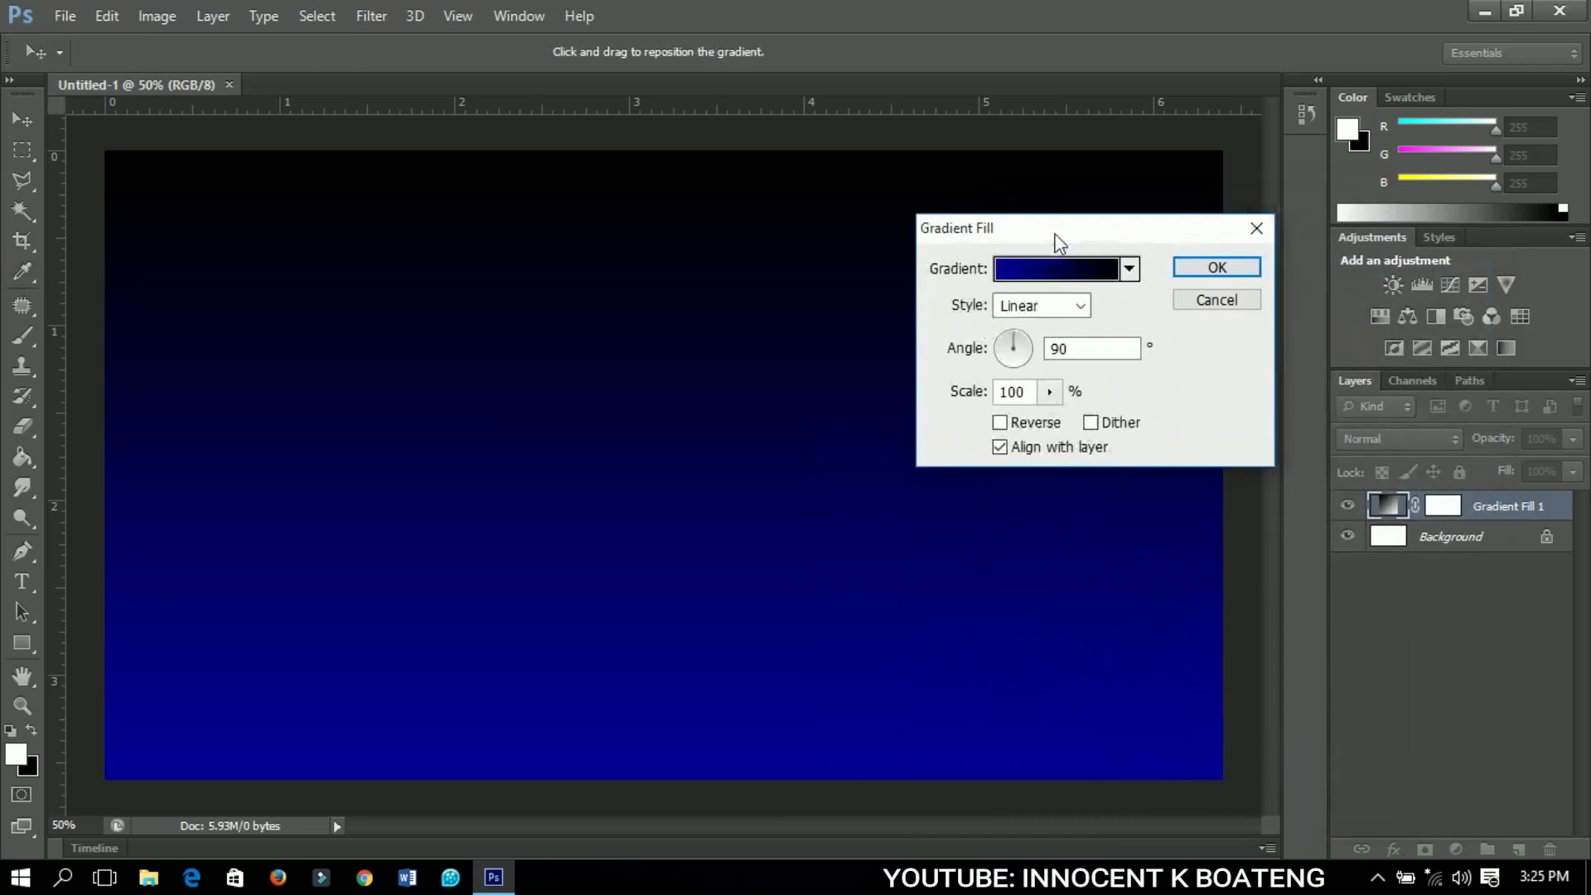
click(1042, 307)
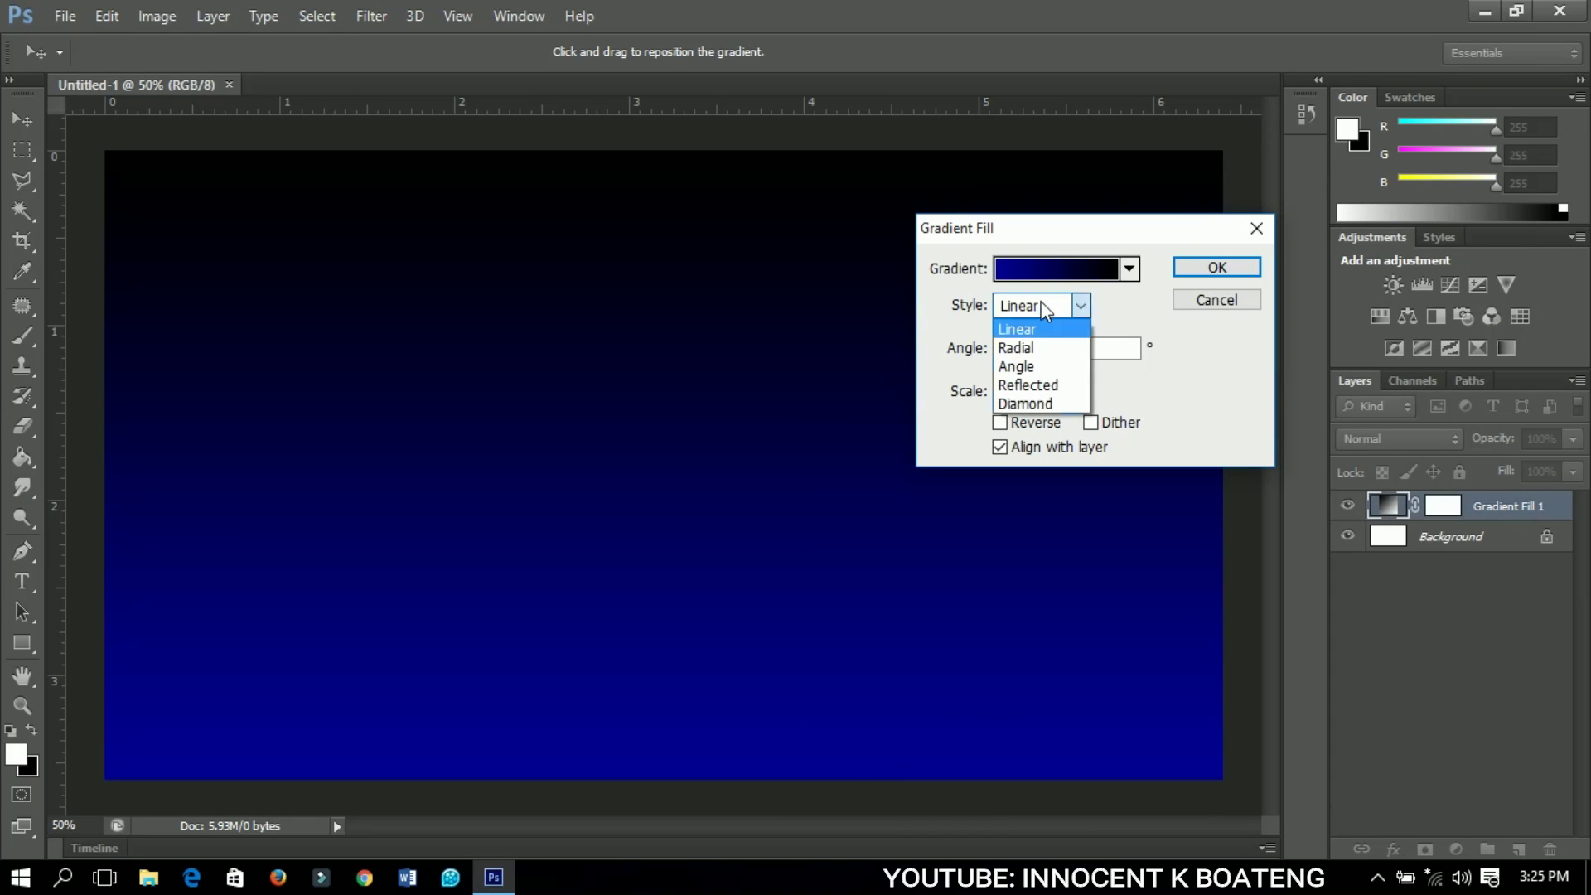
click(1030, 347)
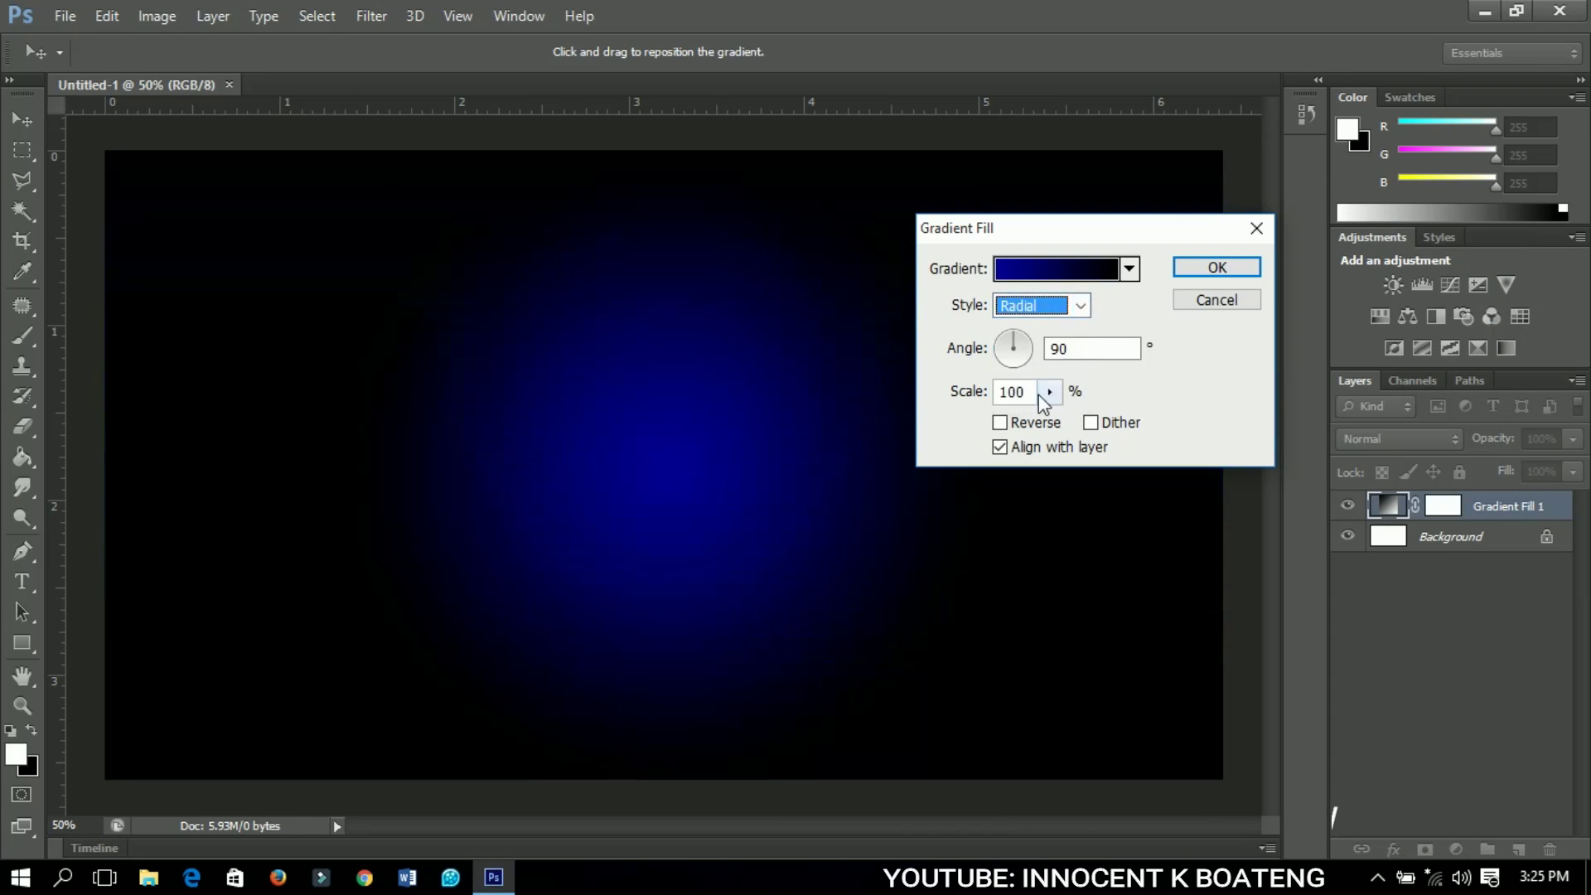
click(993, 390)
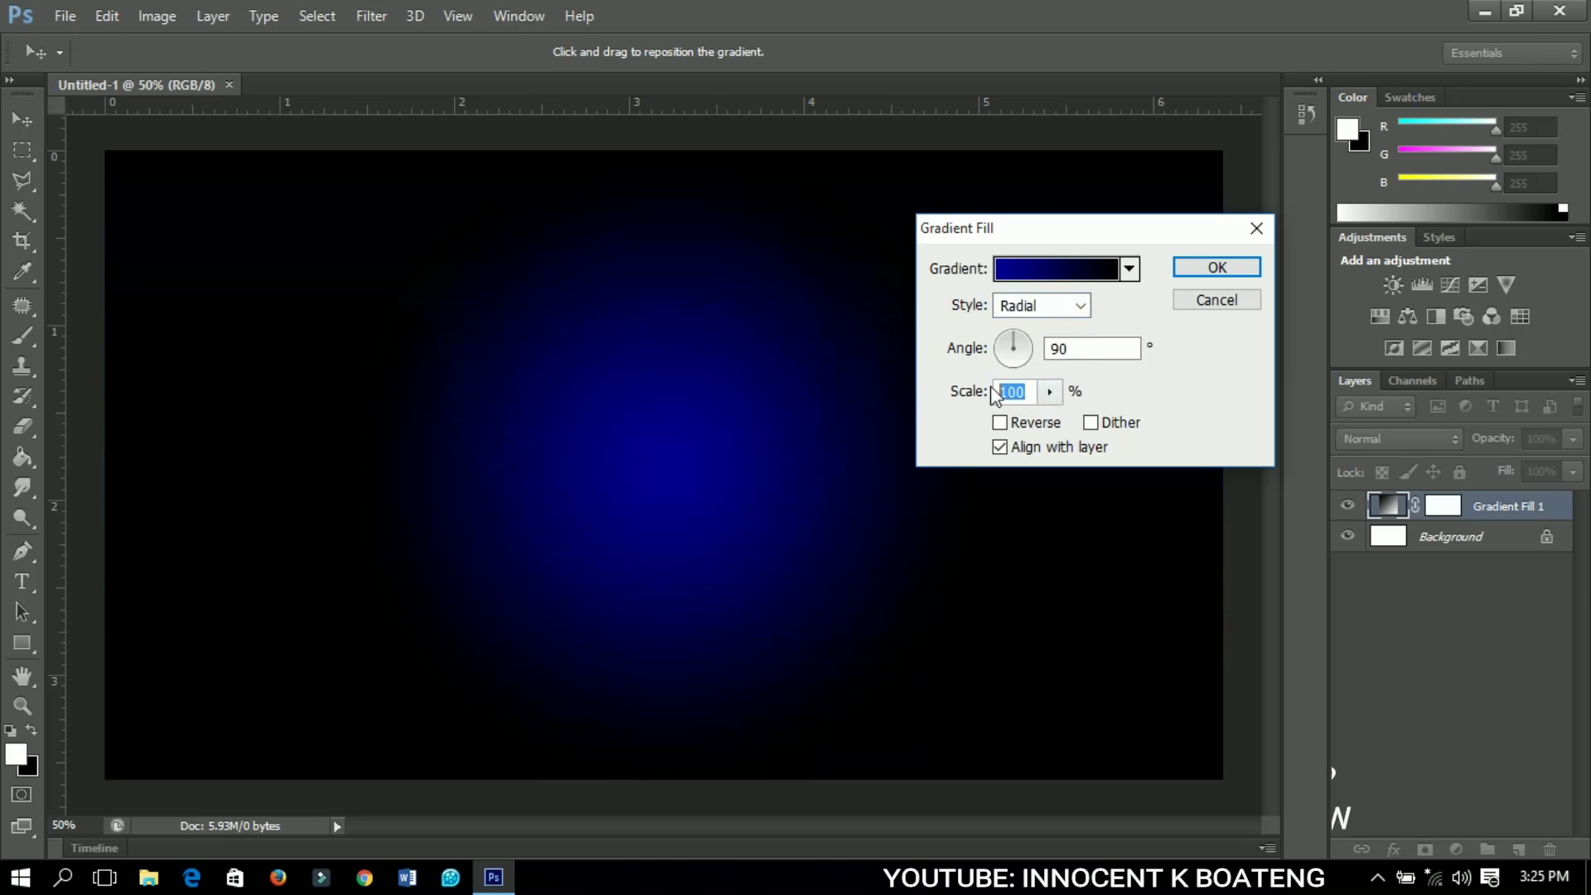
text(240)
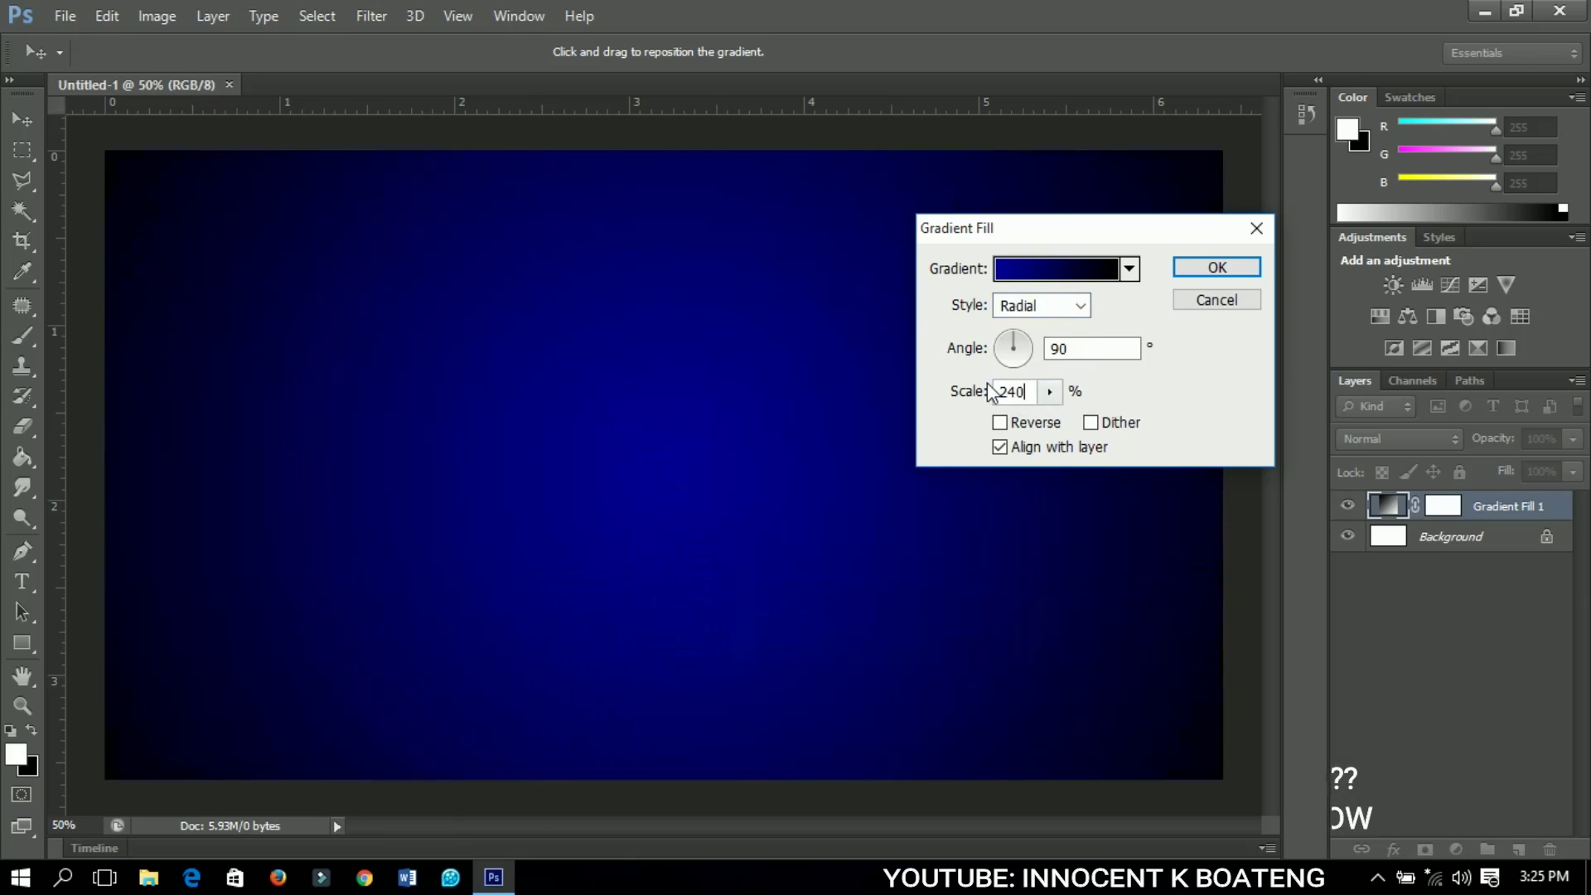
click(1190, 270)
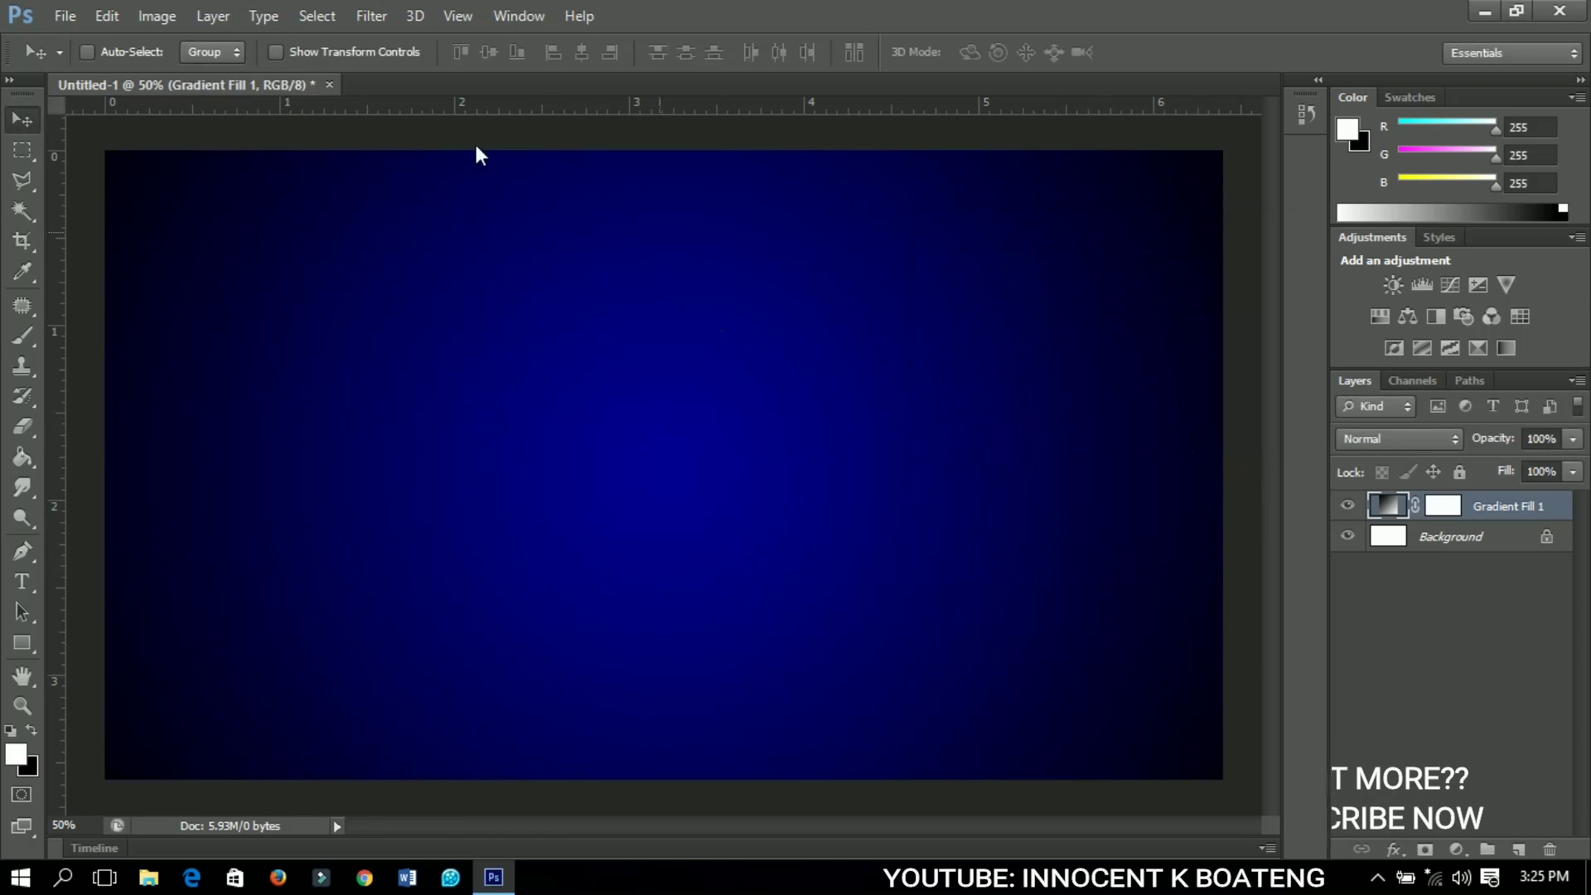
Place the galaxy_illusions image and scale it to about 46% to cover the canvas
click(65, 16)
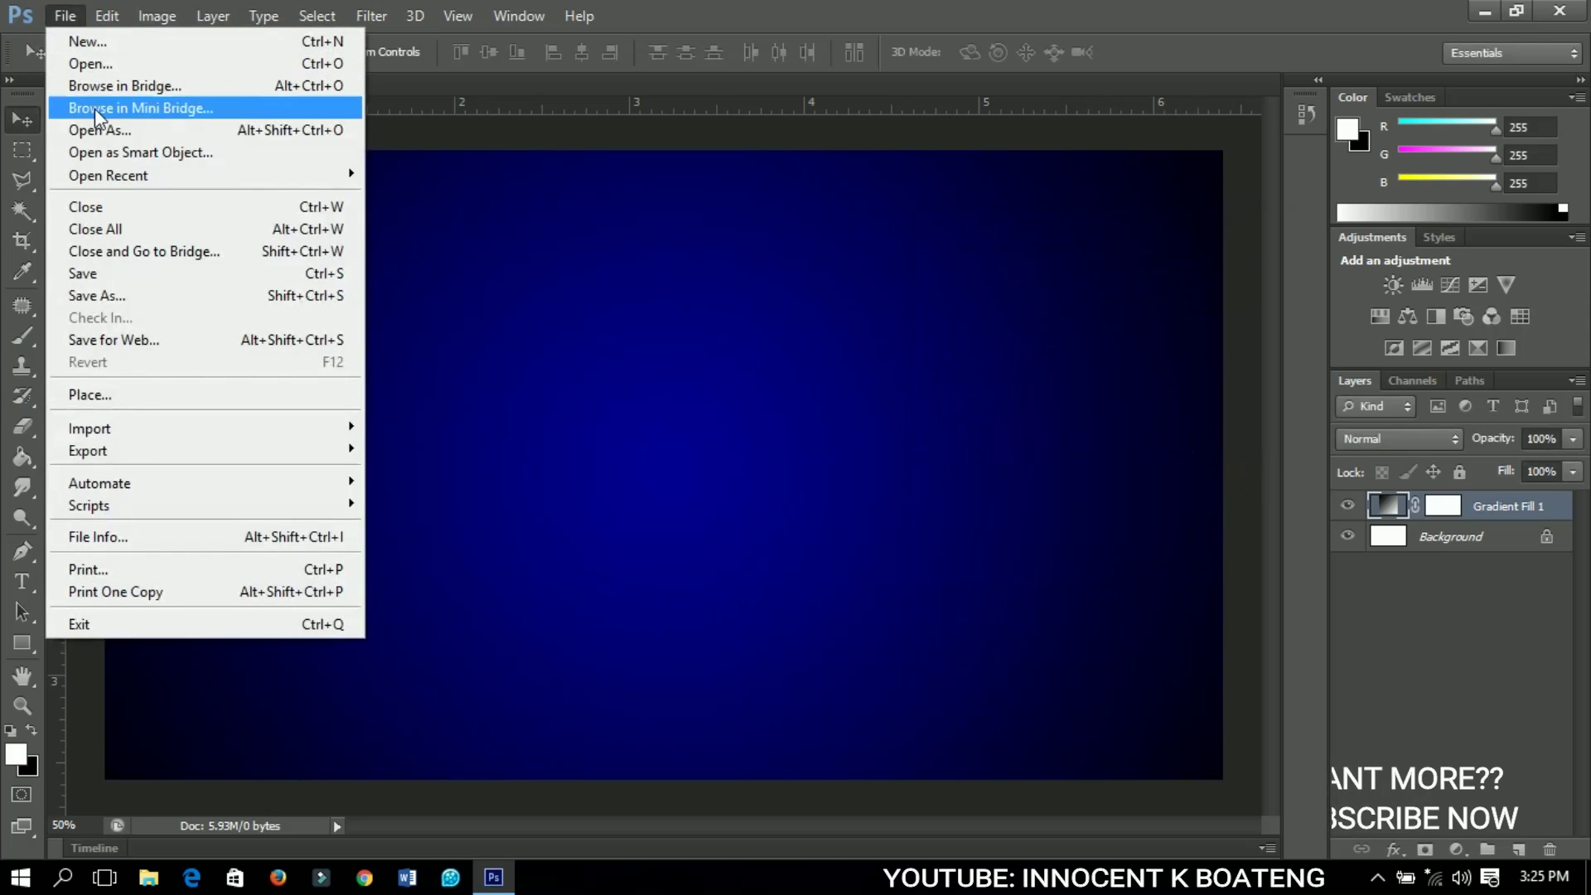
click(107, 395)
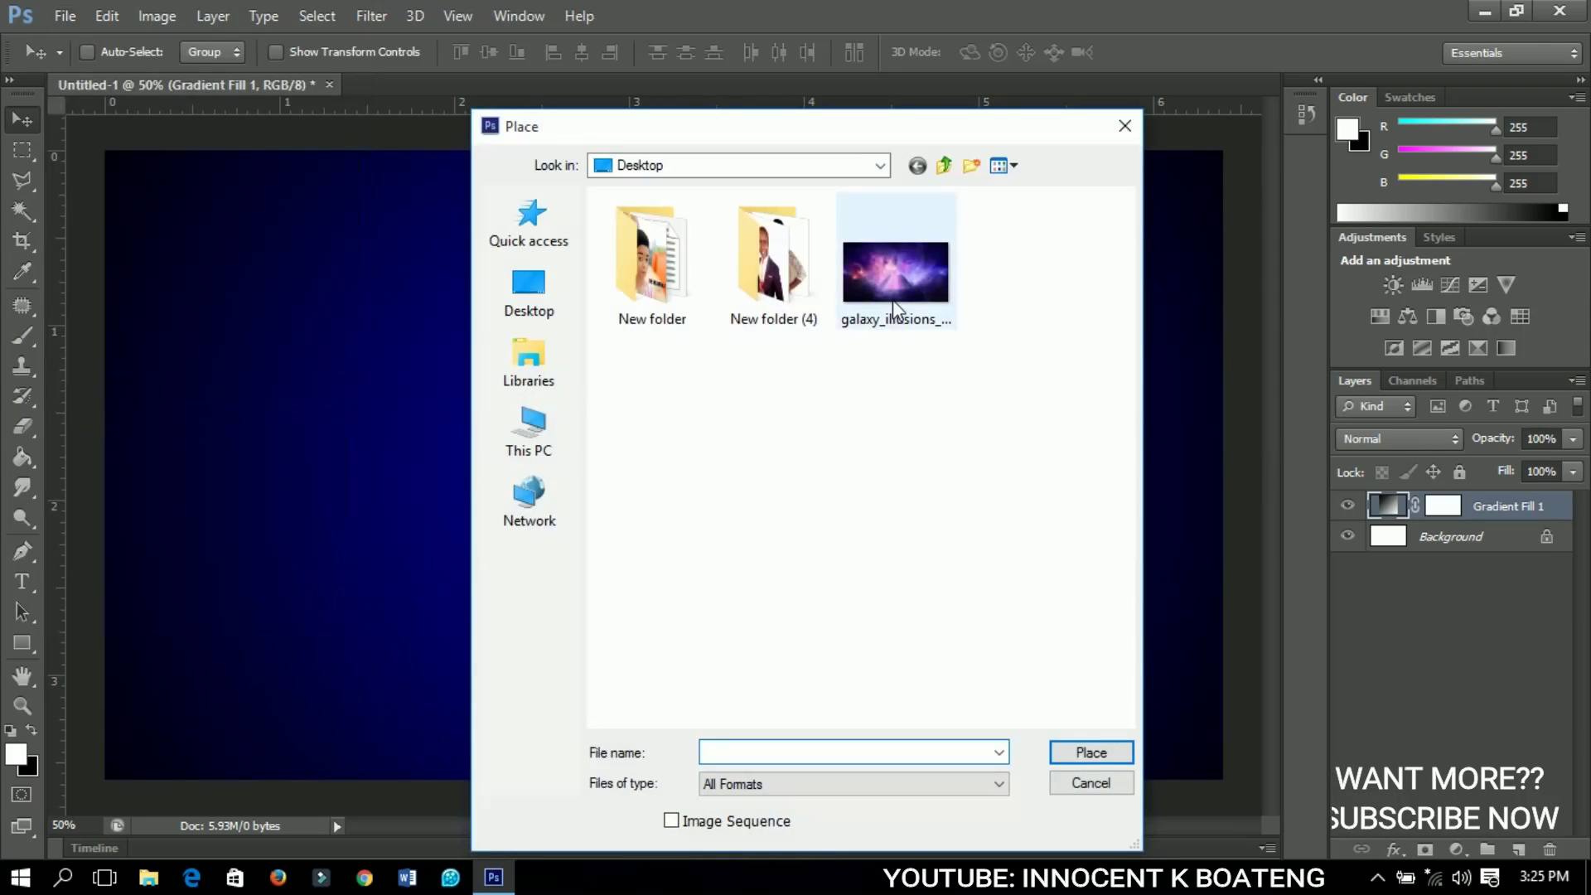
click(895, 308)
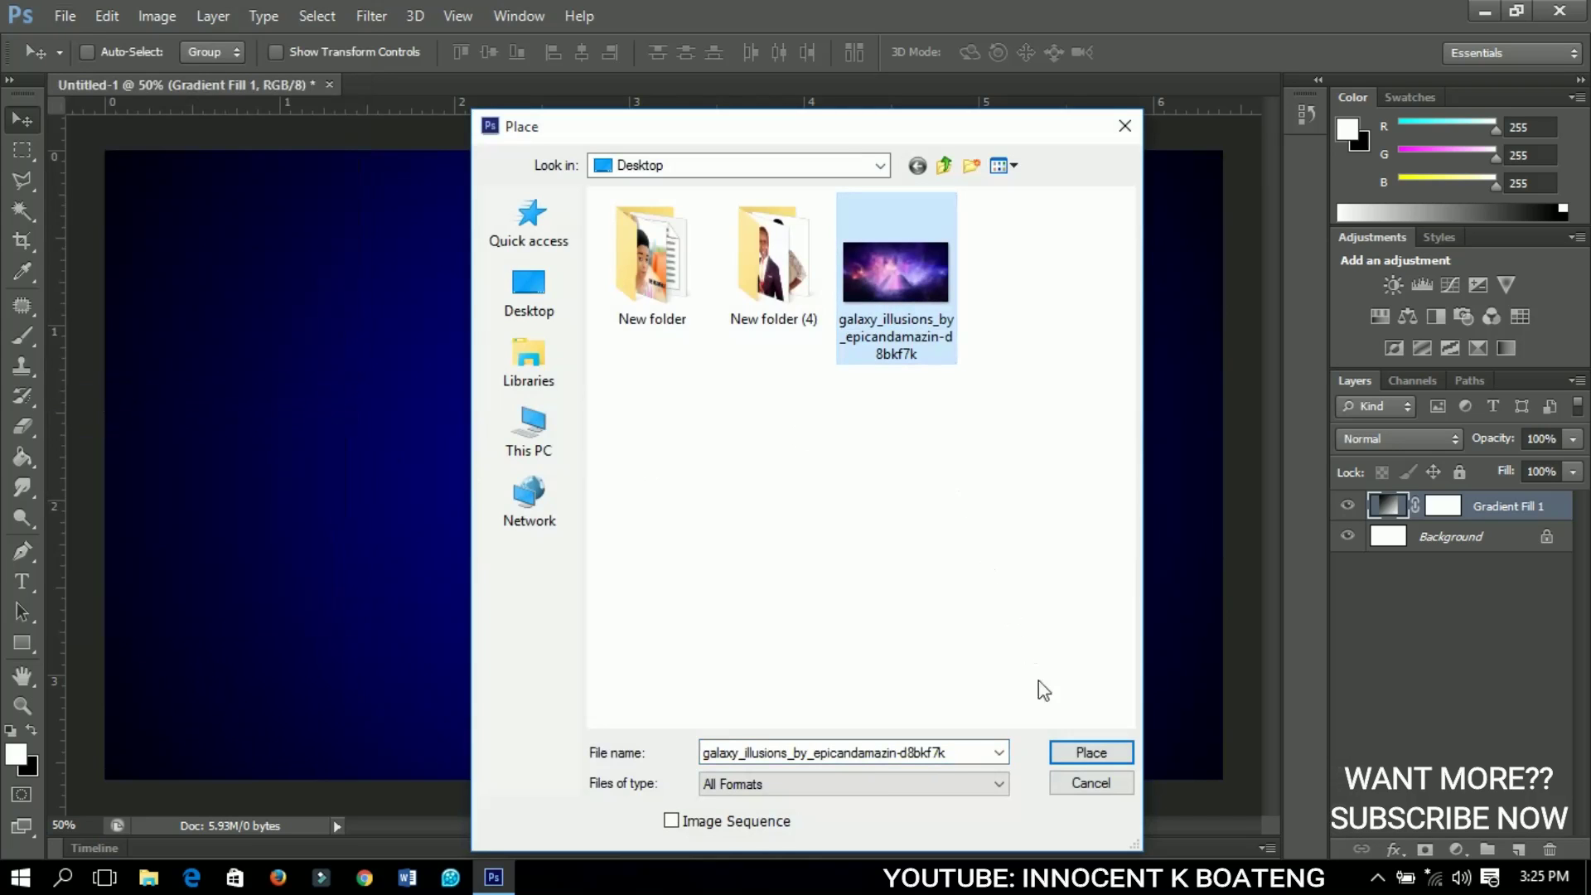
click(1085, 754)
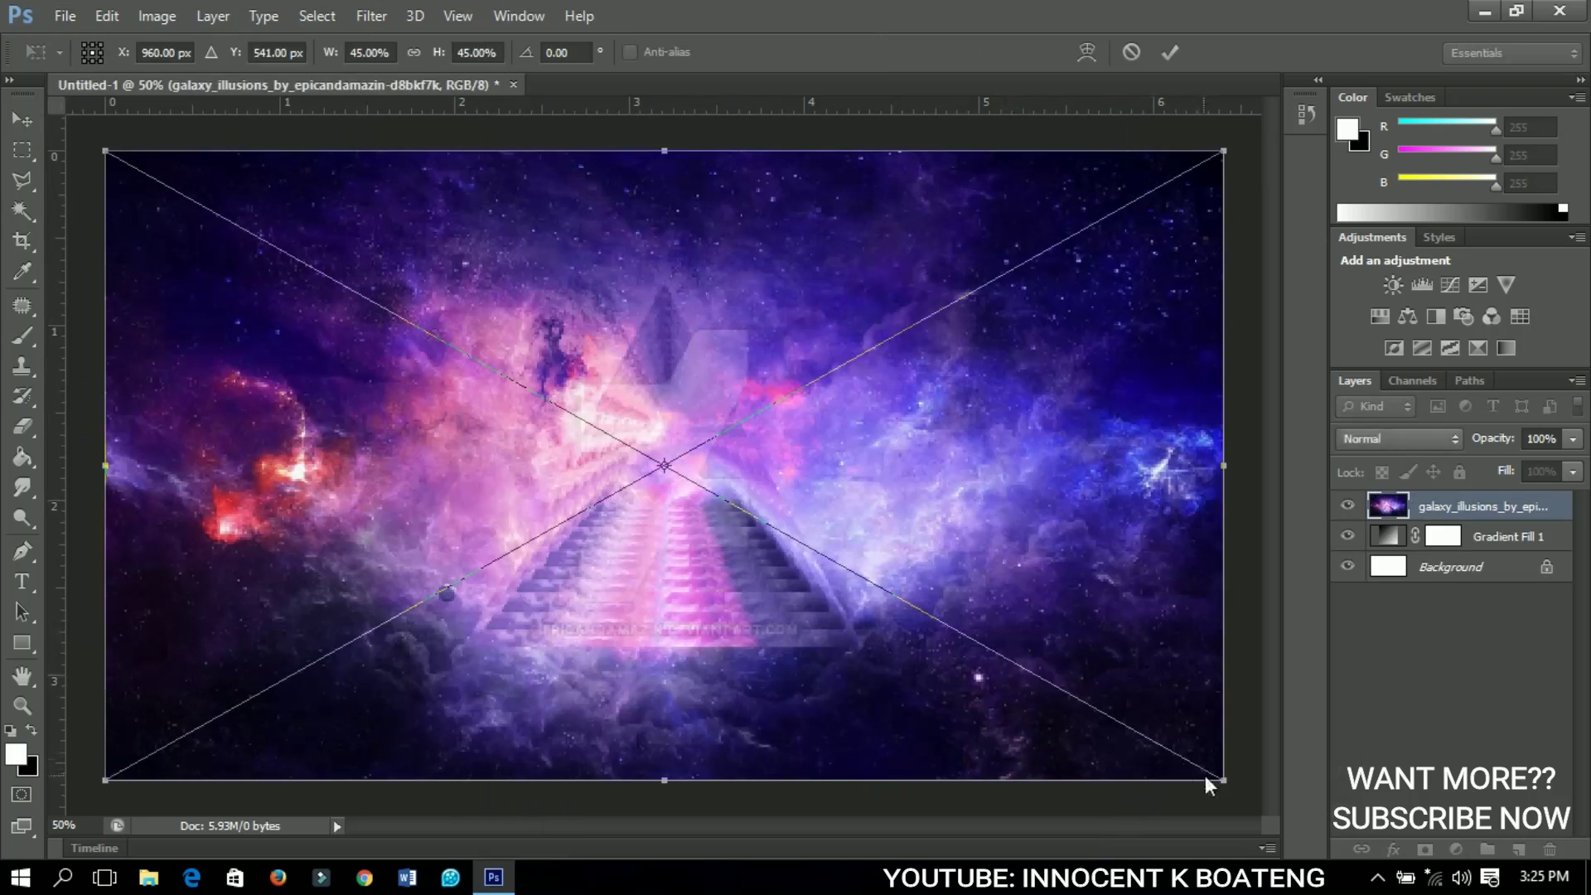
drag(1211, 779, 1236, 789)
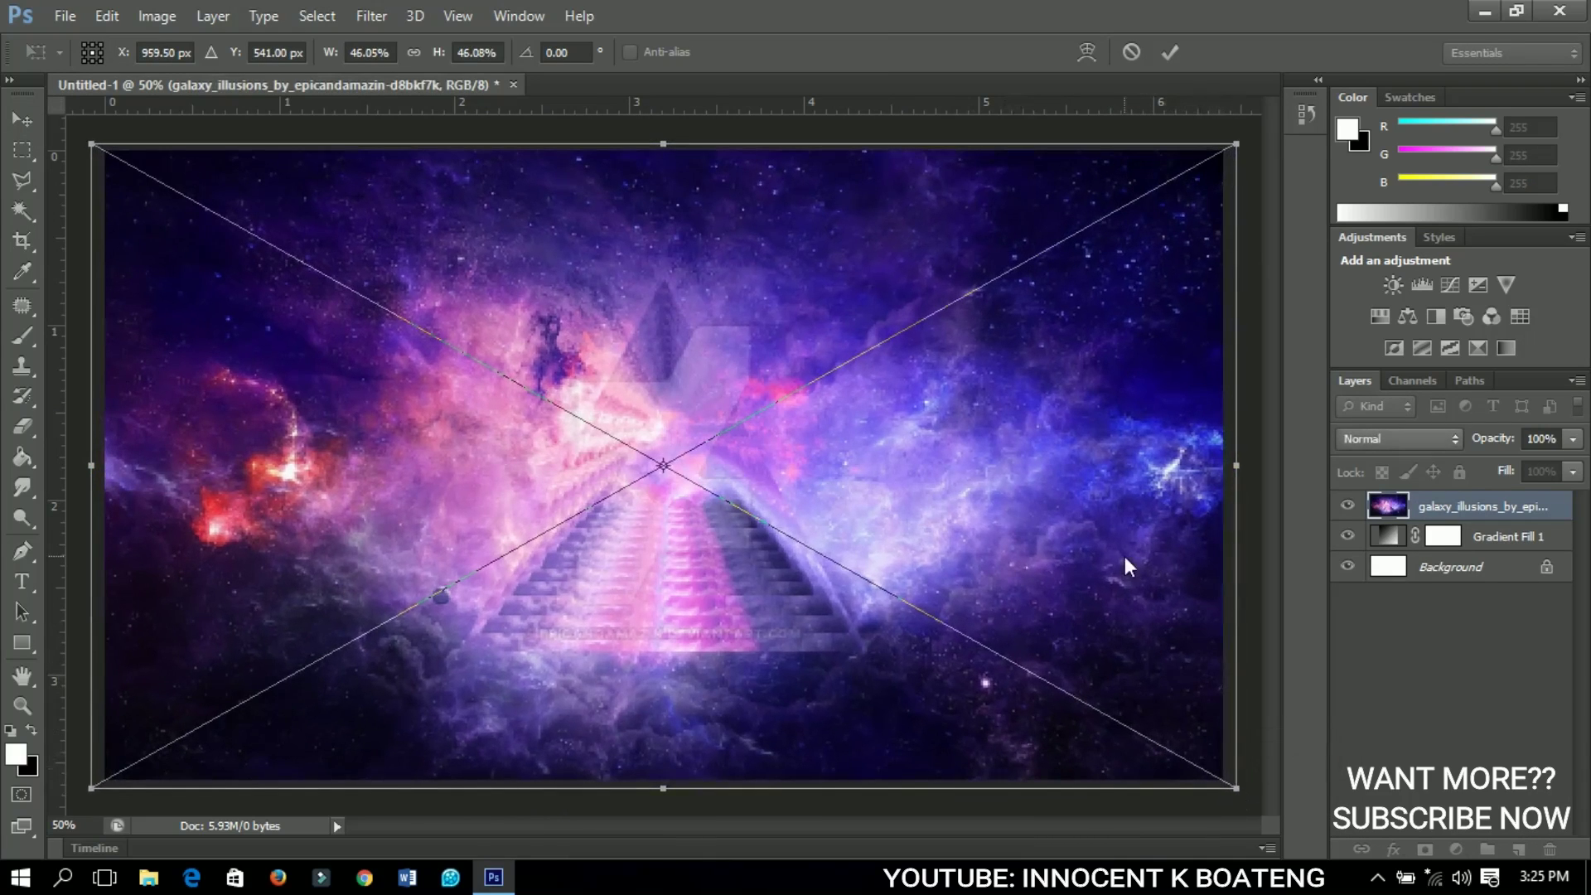
click(1169, 53)
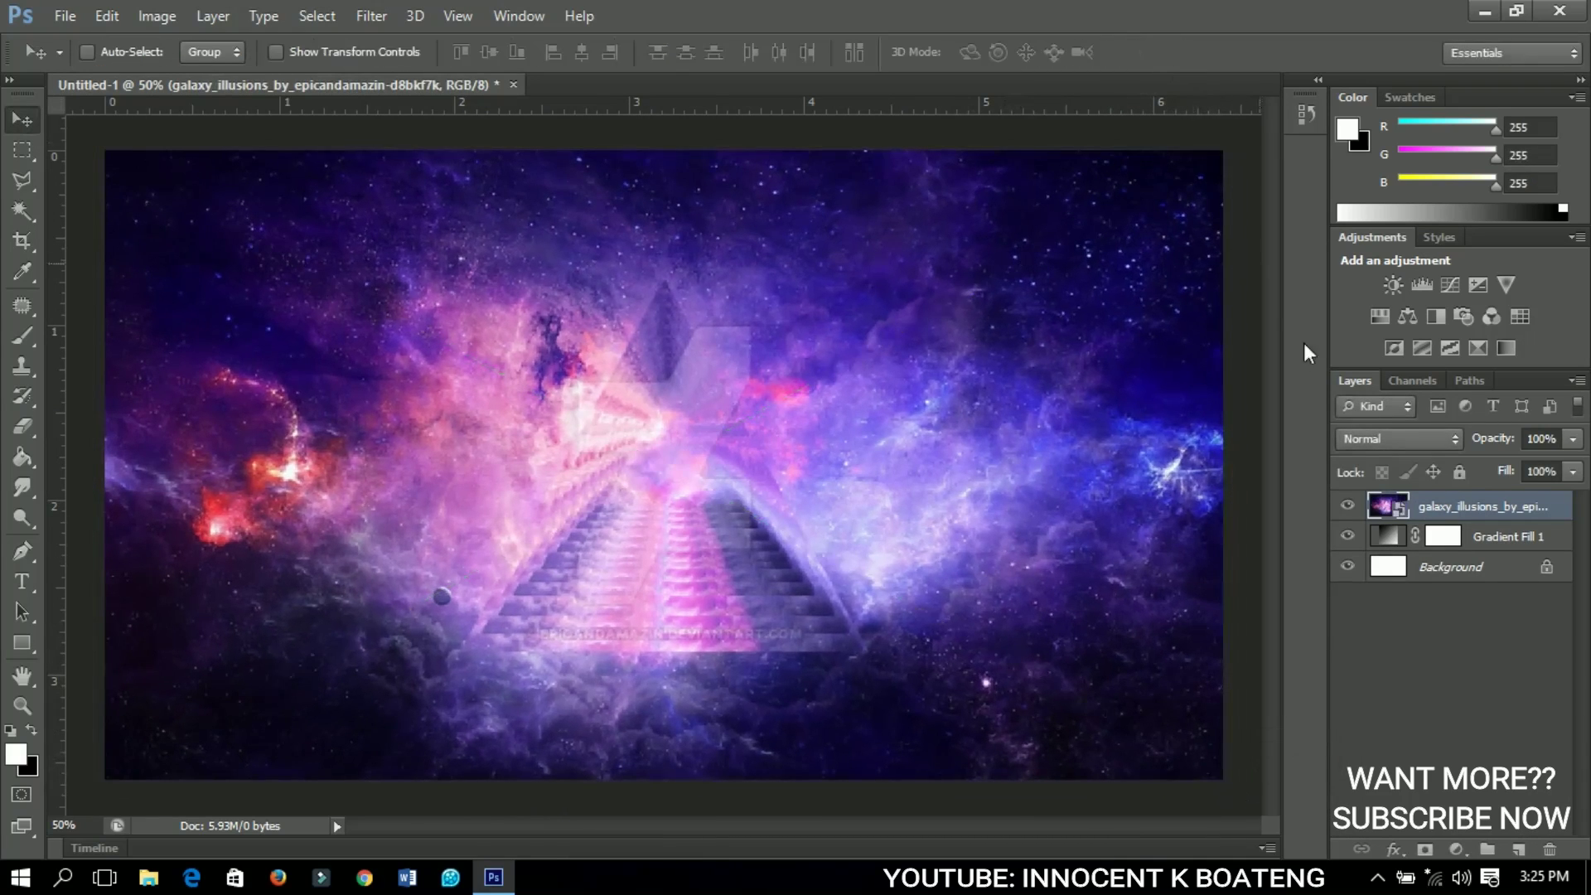
Rasterize the galaxy layer and set its blend mode to Overlay
right_click(1430, 513)
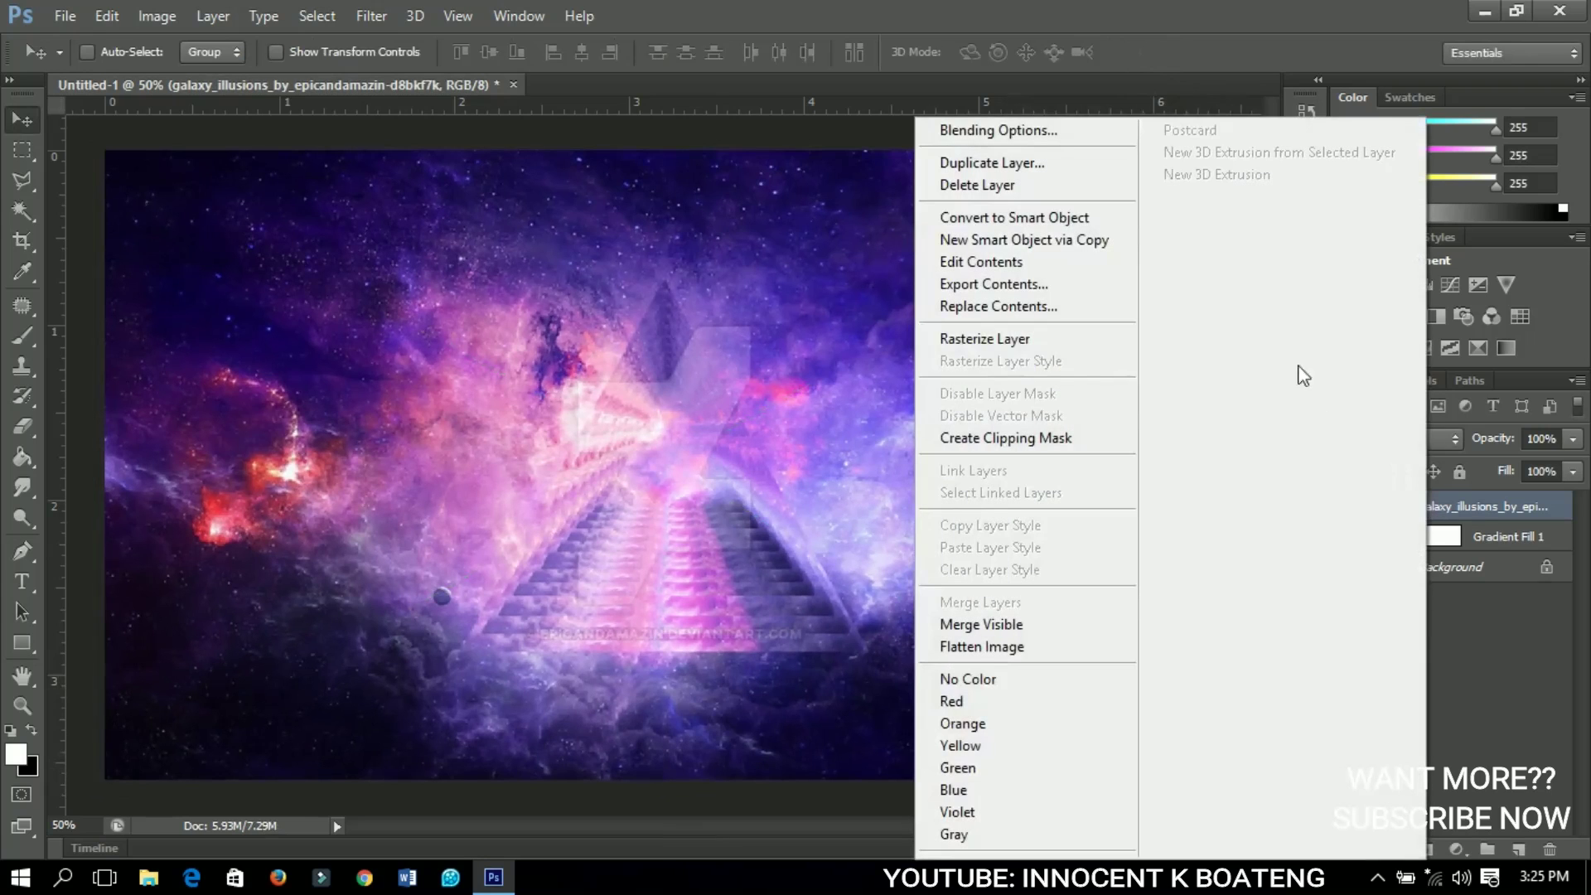
click(1049, 339)
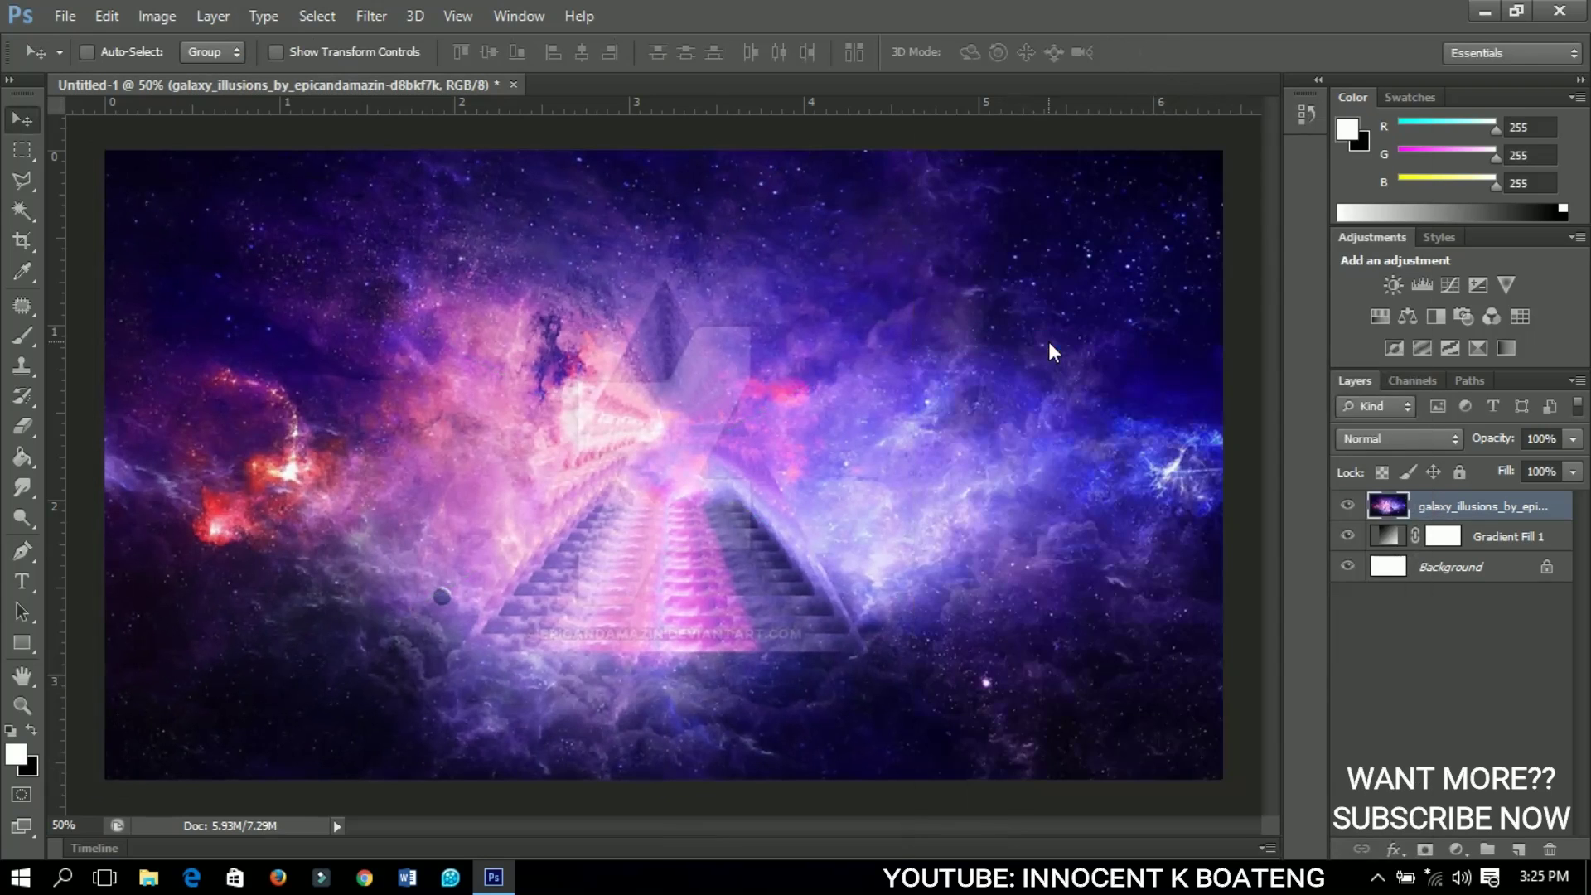
click(1416, 444)
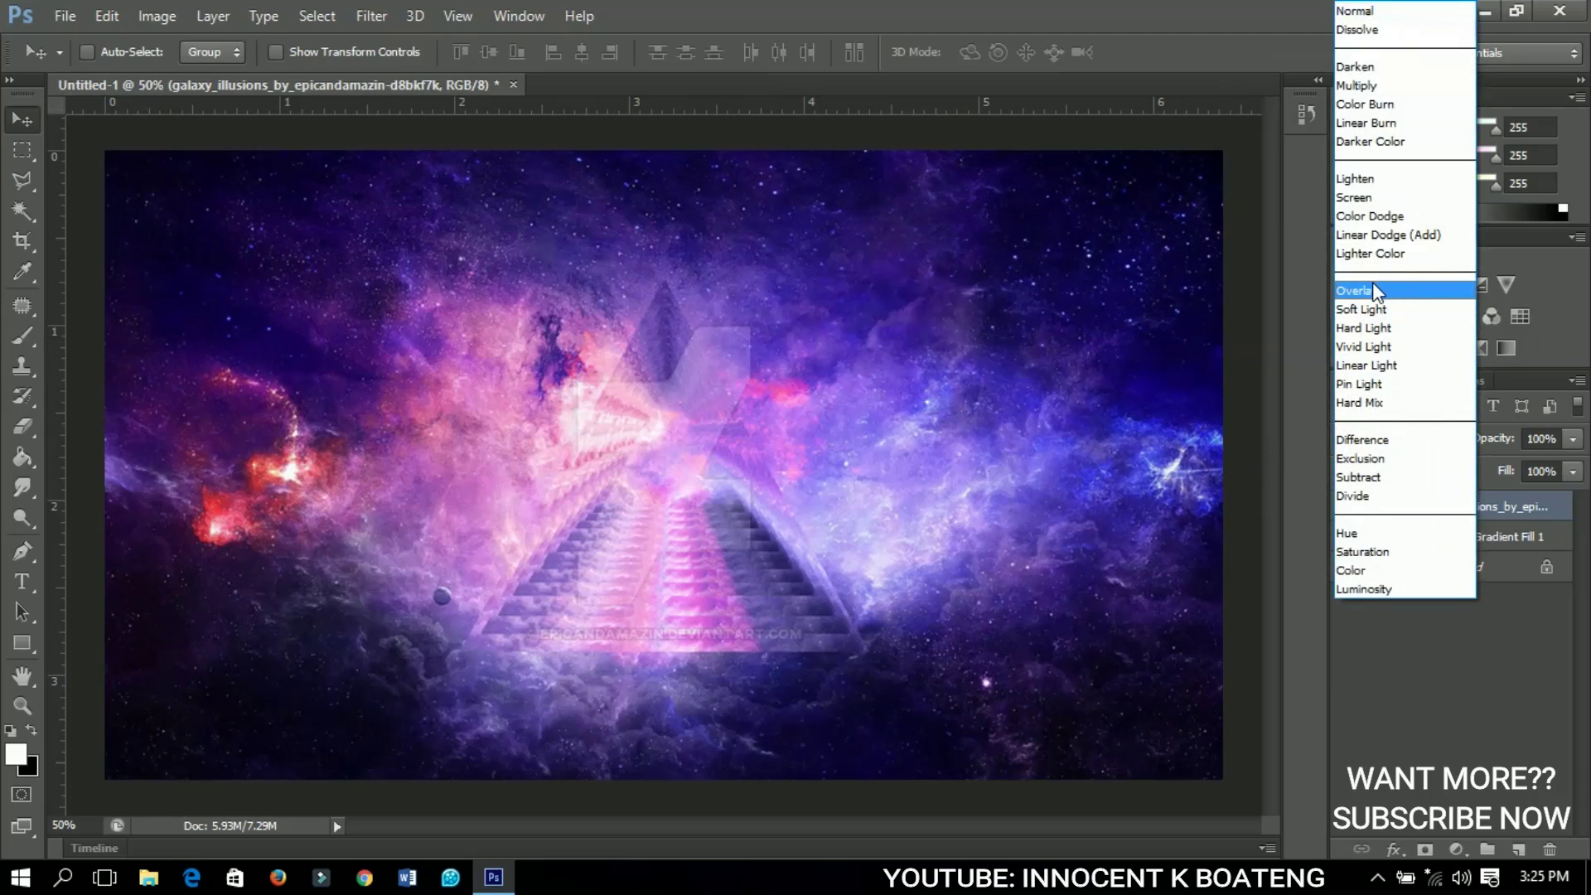
click(1372, 284)
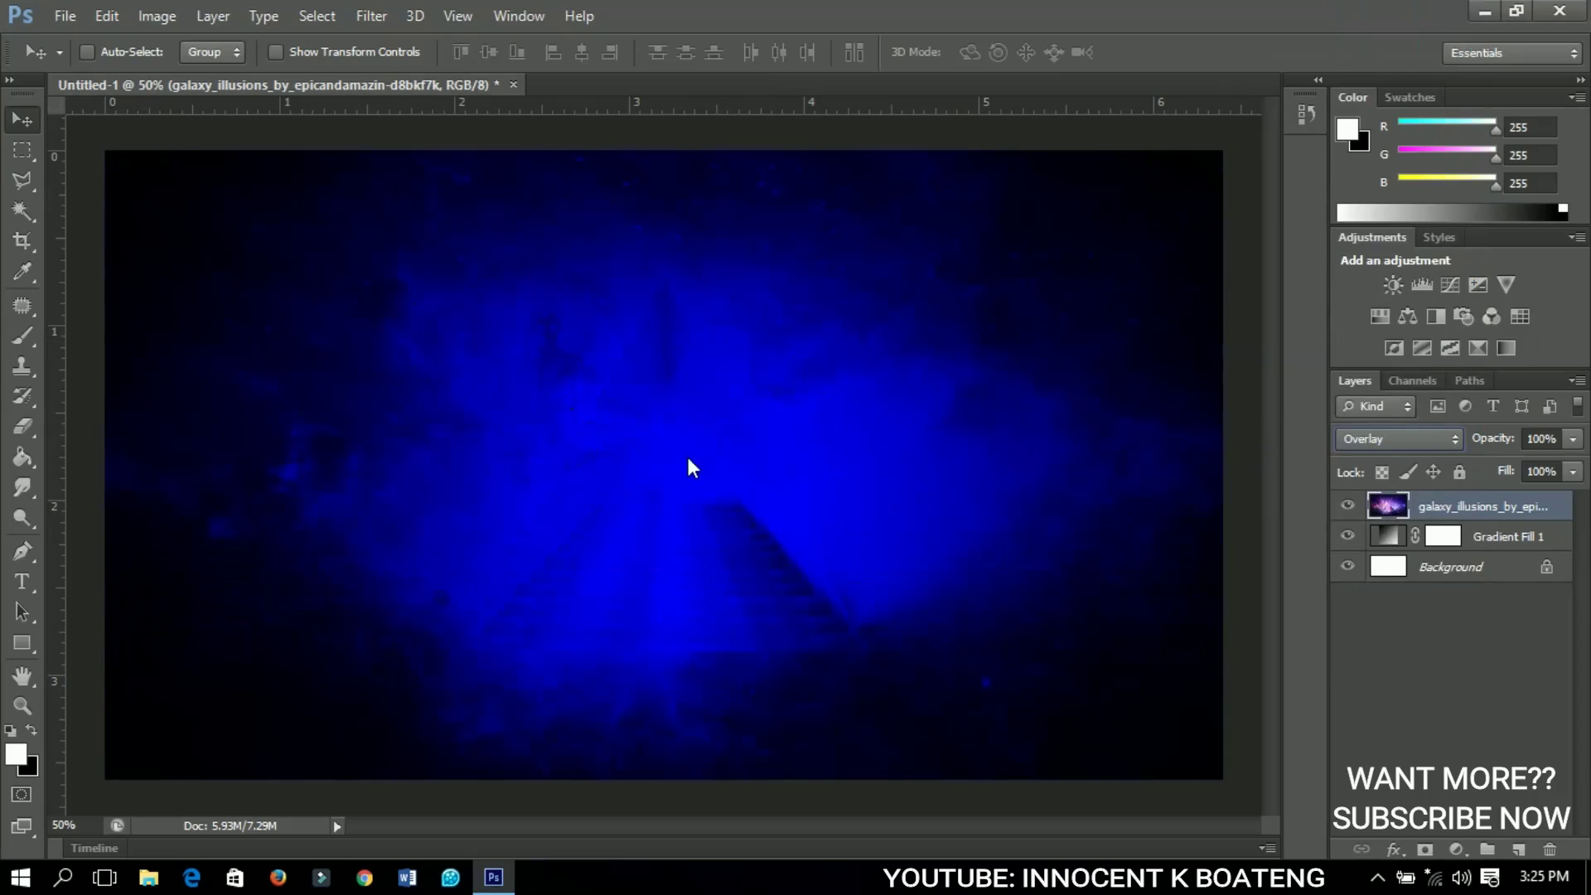
click(18, 655)
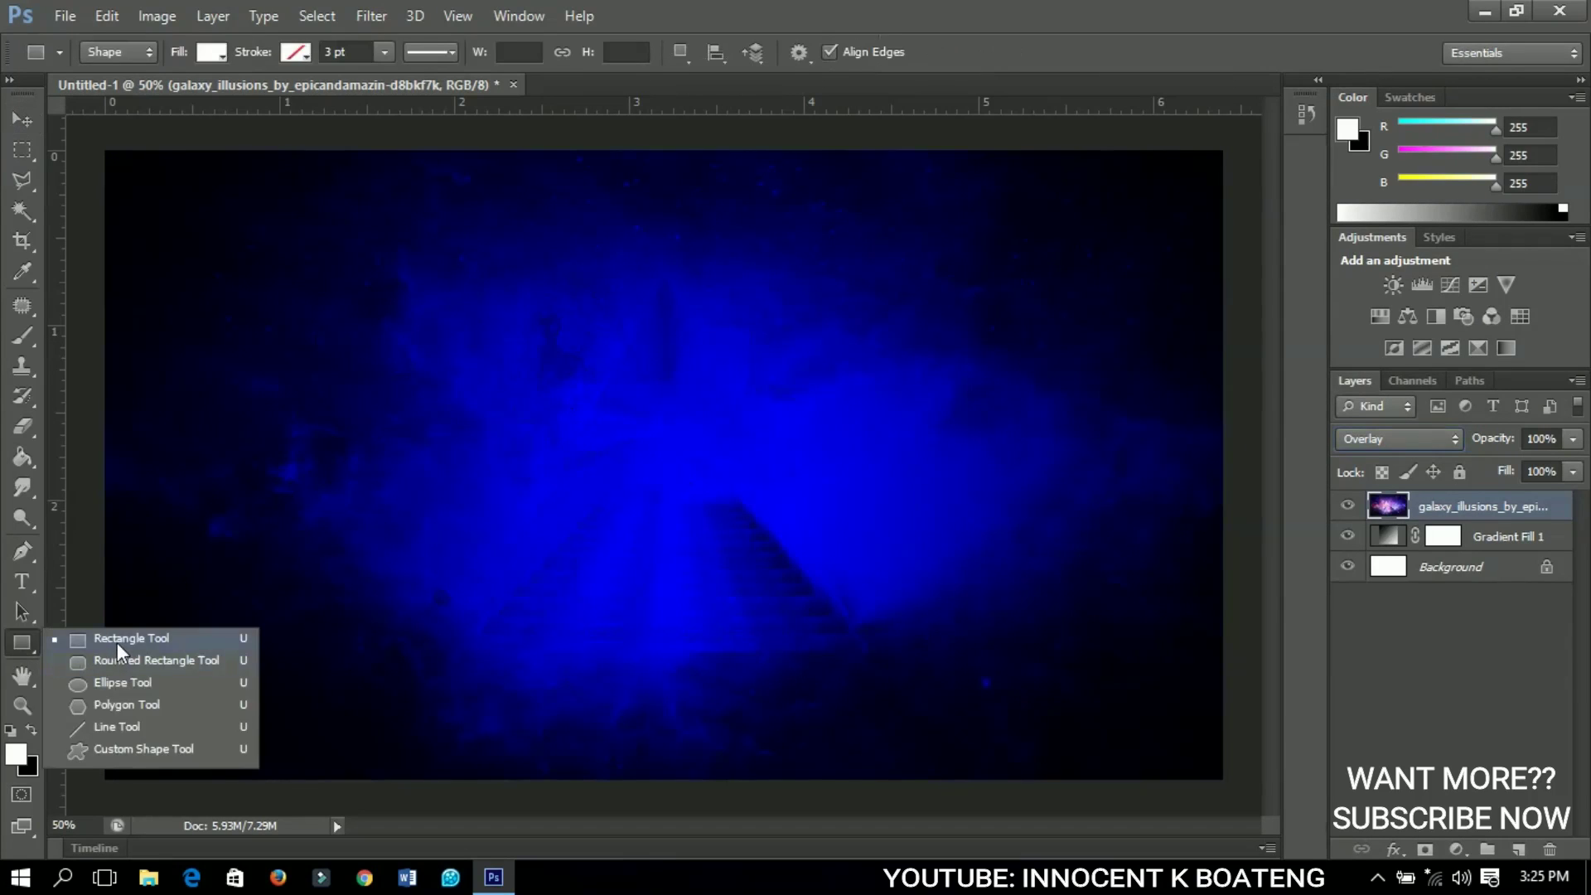
Draw a full-width white rectangle and centre it horizontally and vertically on the canvas
click(117, 643)
drag(92, 392, 1252, 562)
click(22, 119)
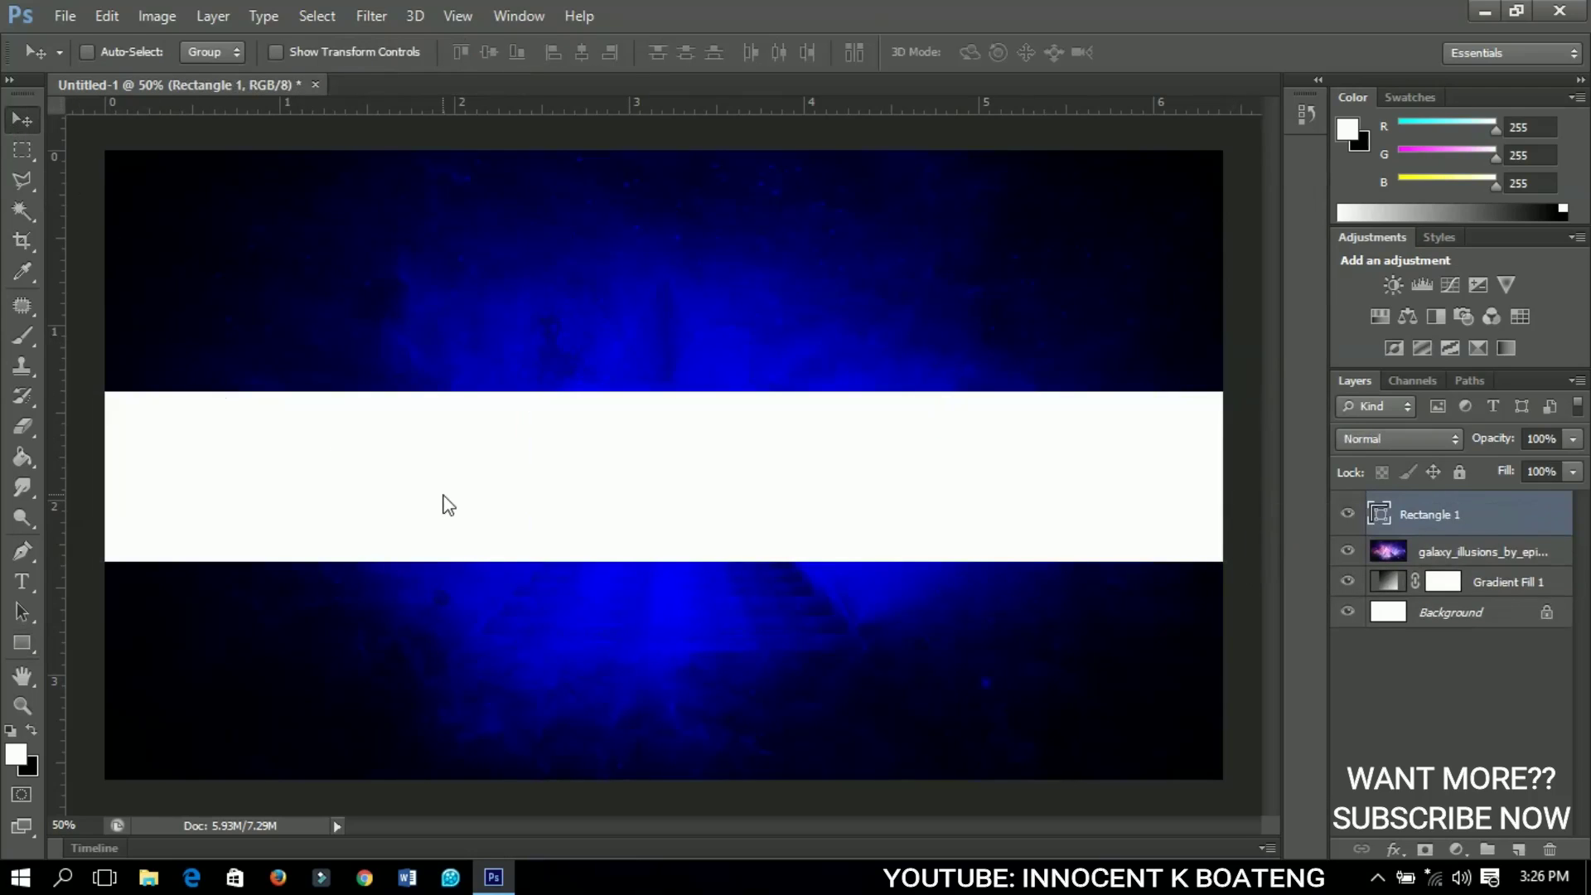
key(ctrl+a)
click(582, 52)
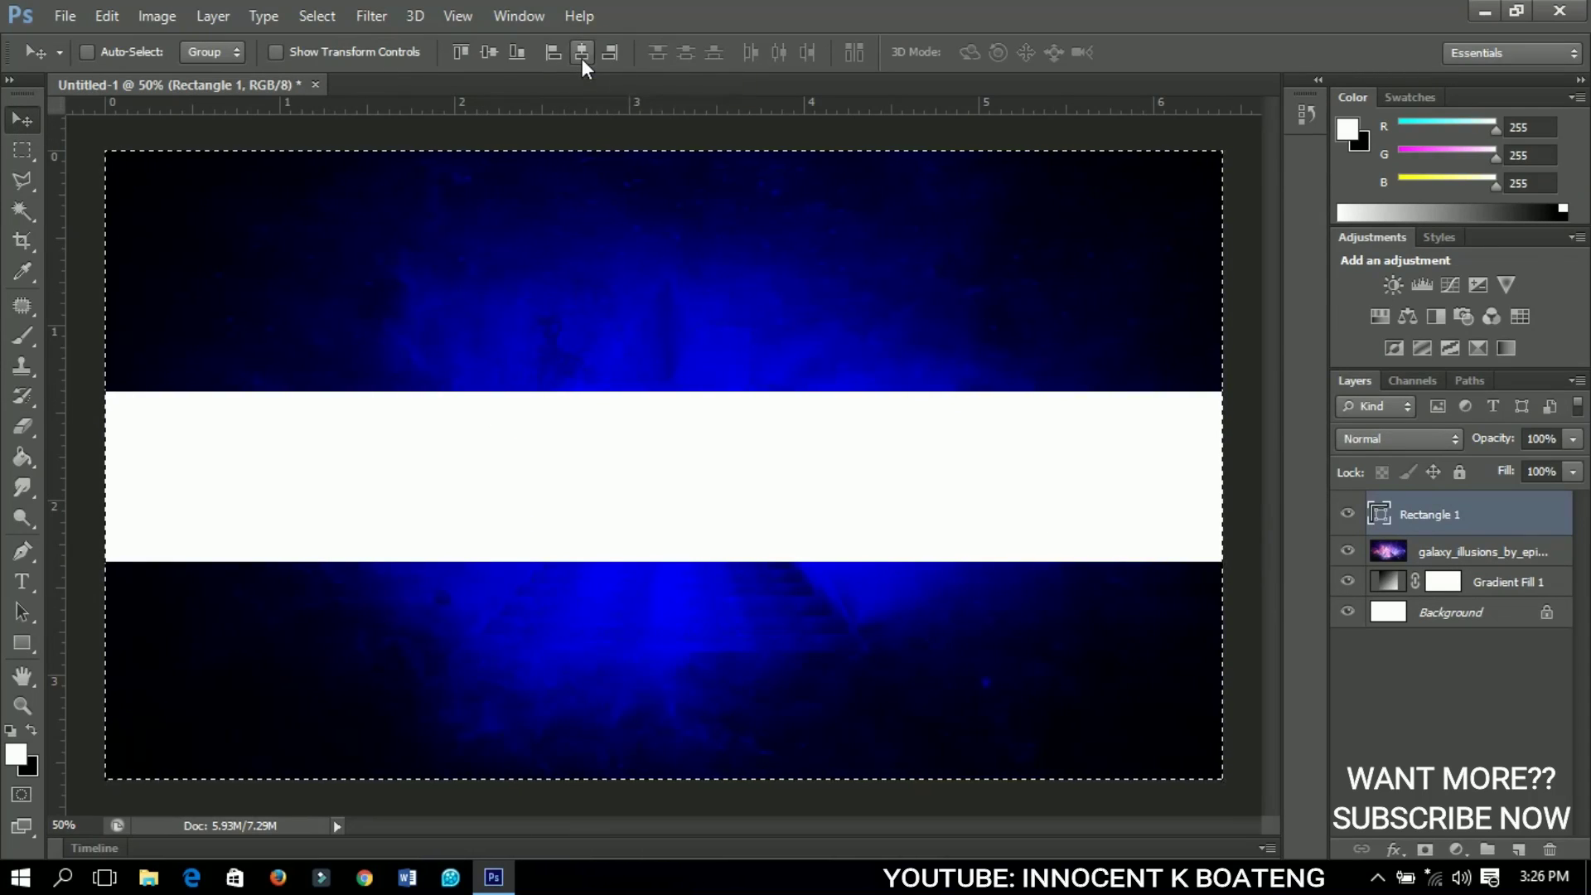
click(490, 58)
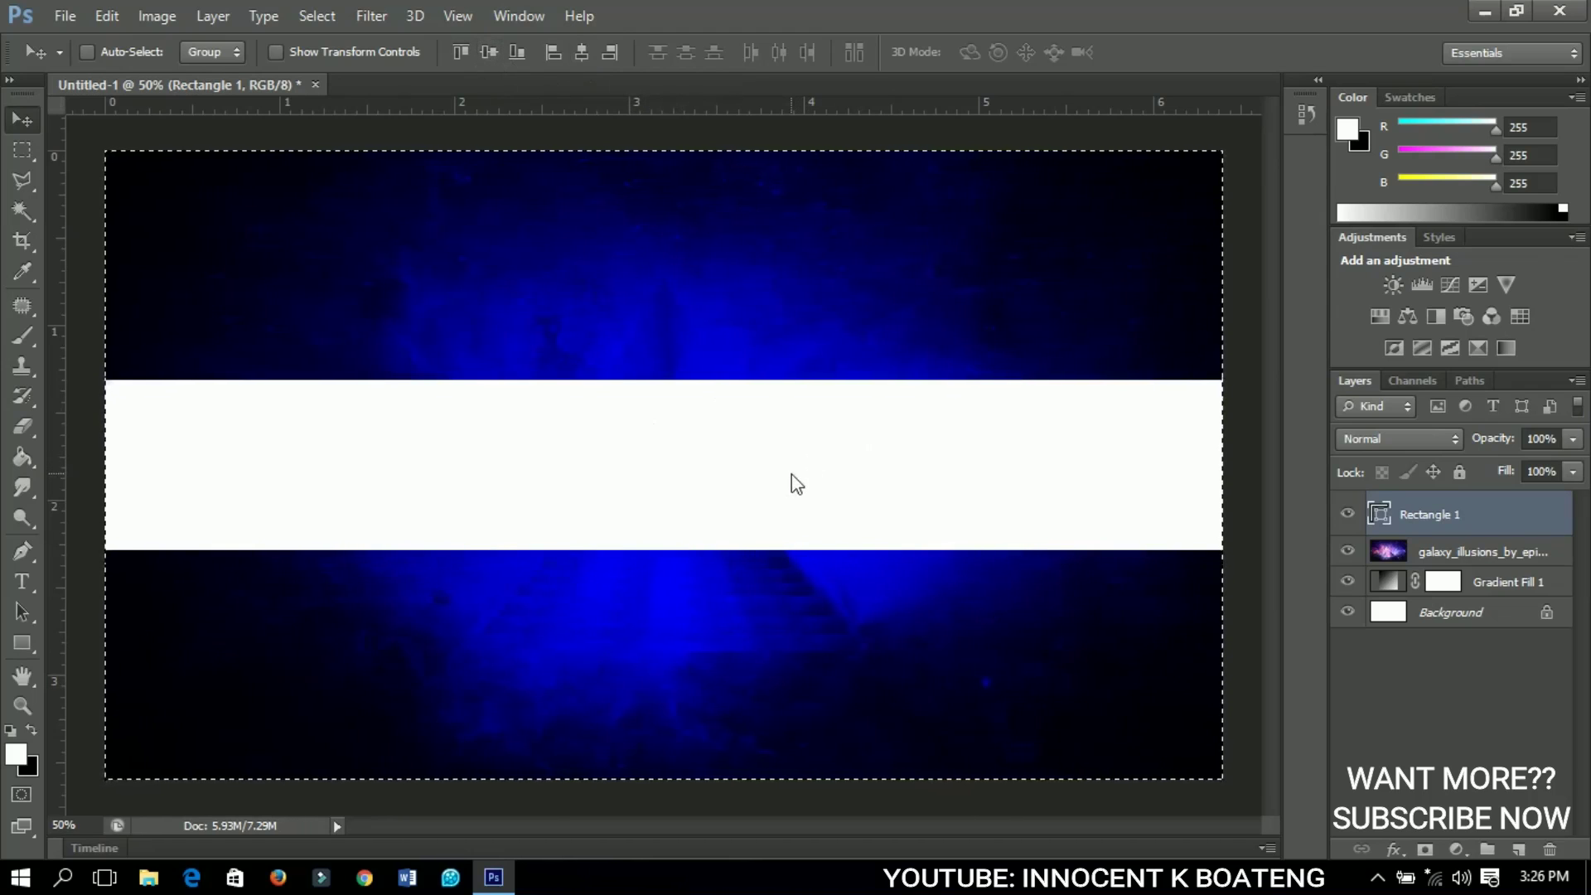
key(ctrl+d)
Convert Rectangle 1 to a smart object and open Rectangle 1.psb
right_click(1432, 509)
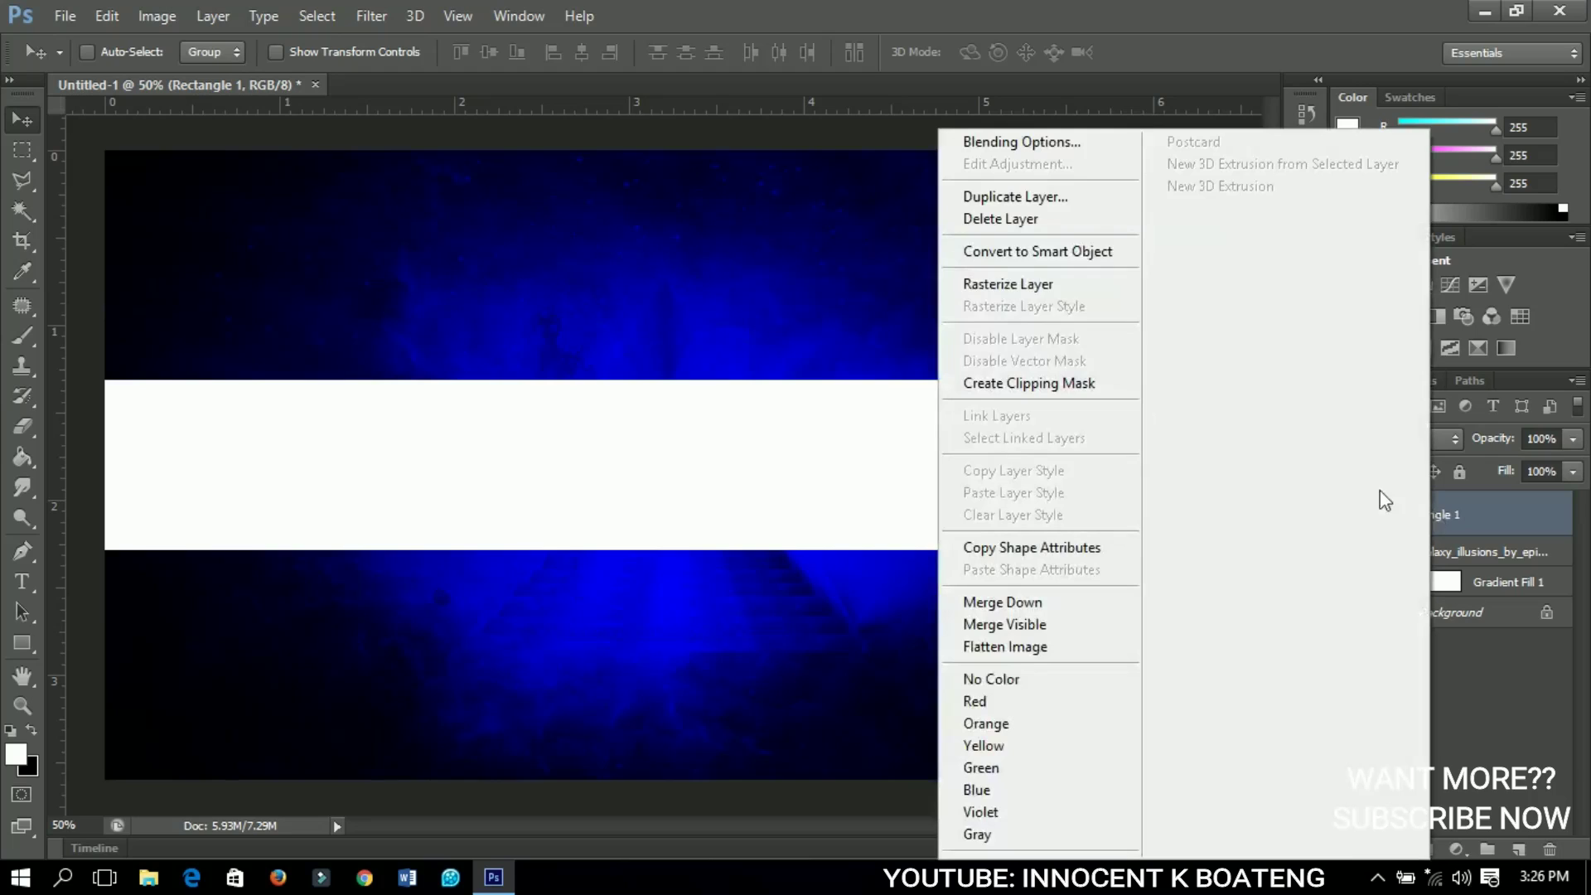
click(1054, 263)
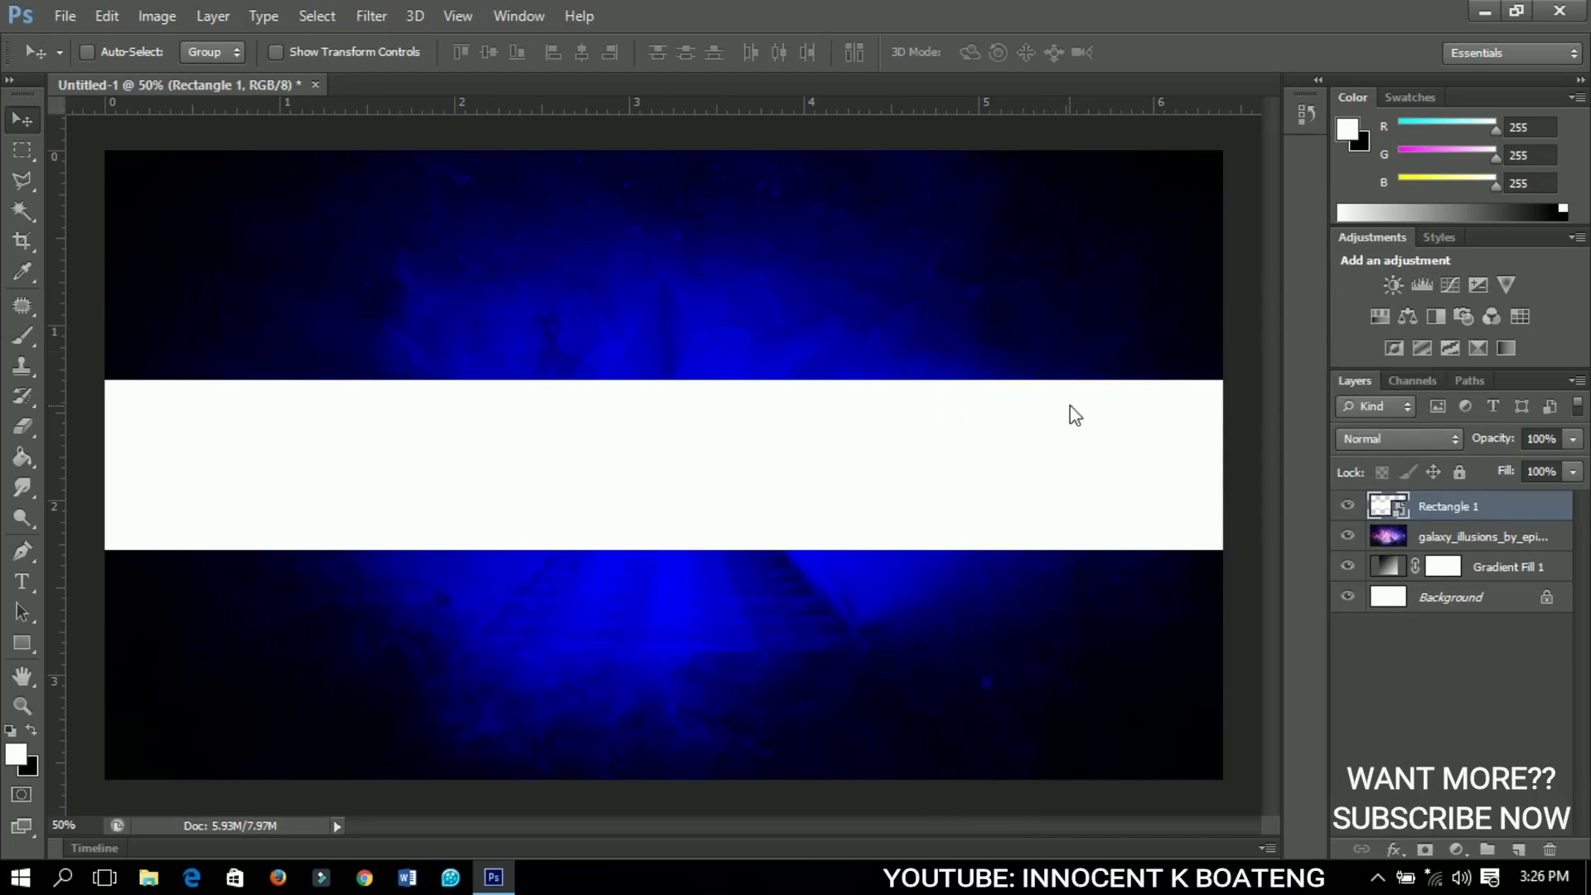
double_click(1400, 510)
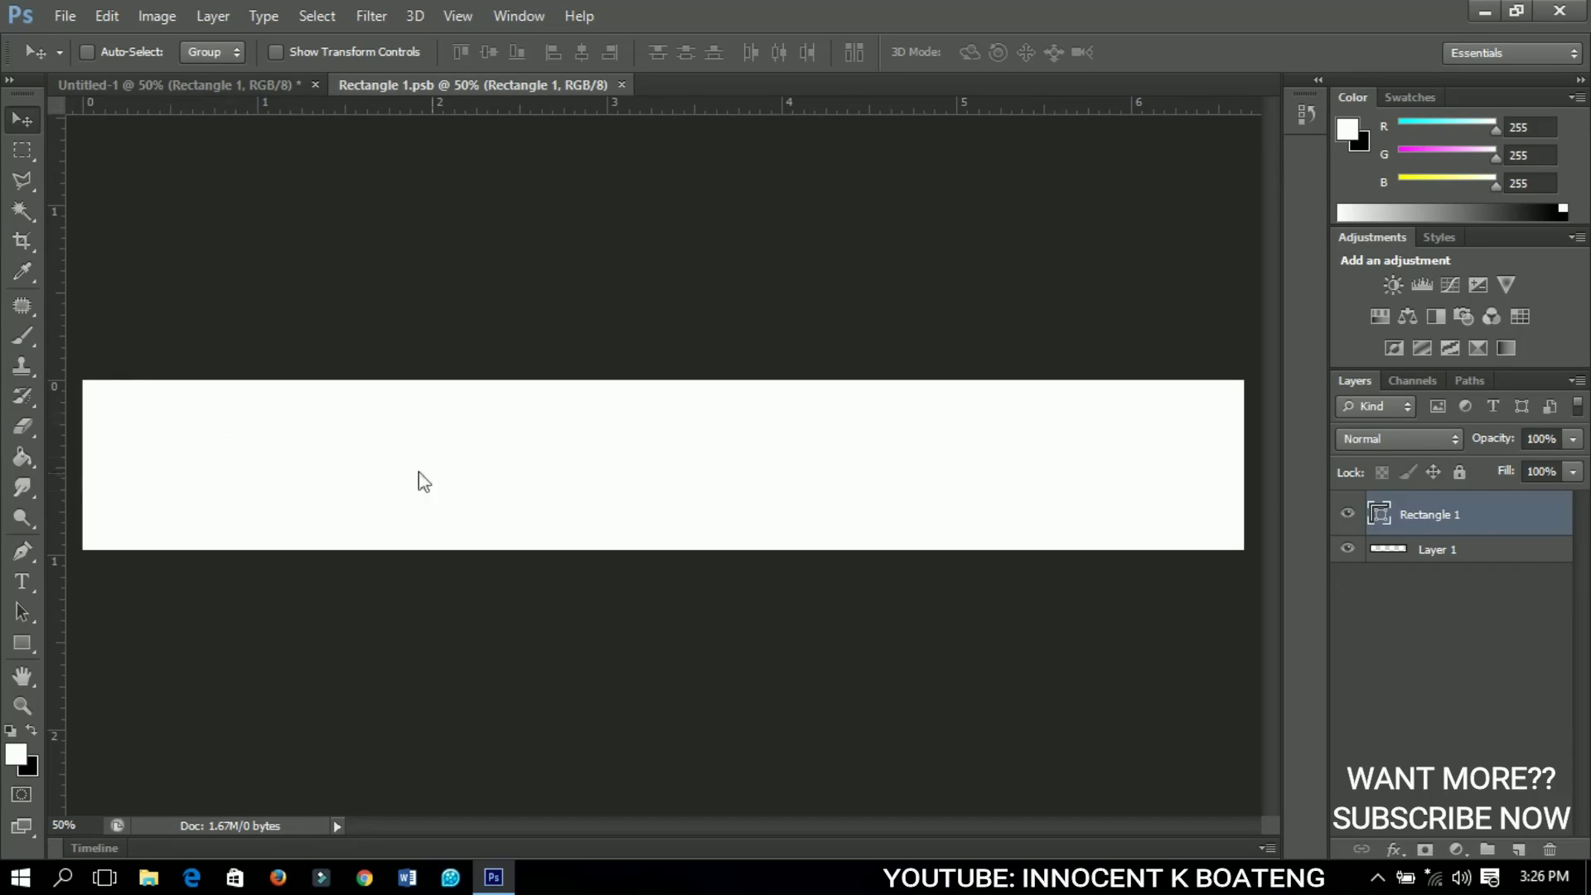
Add a Gradient Overlay to Rectangle 1 using the dark blue-to-black preset
right_click(1419, 510)
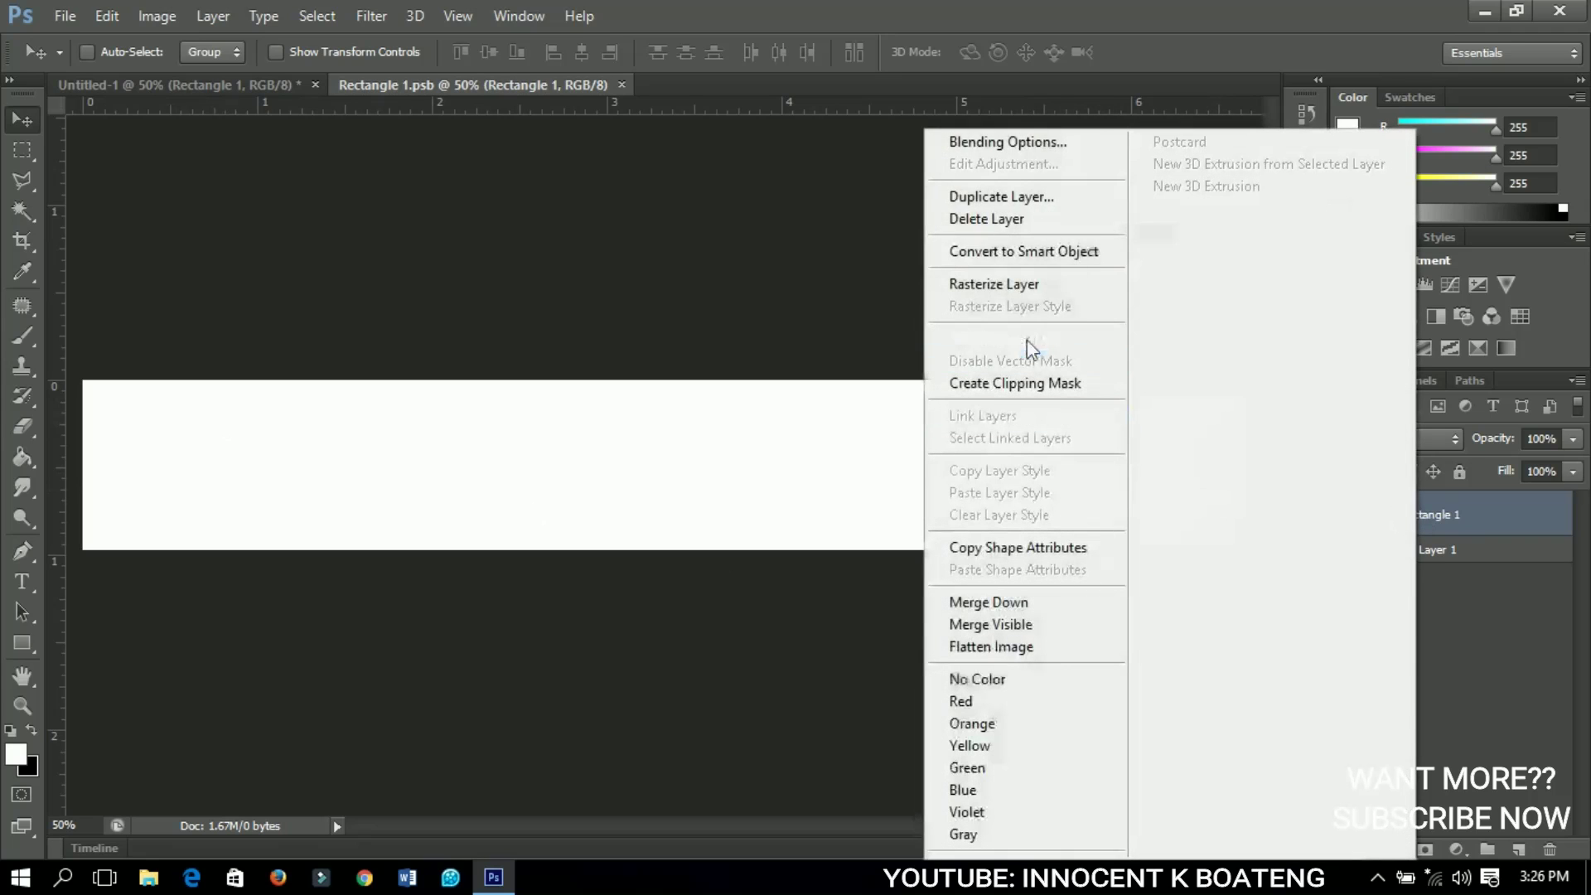
click(1021, 146)
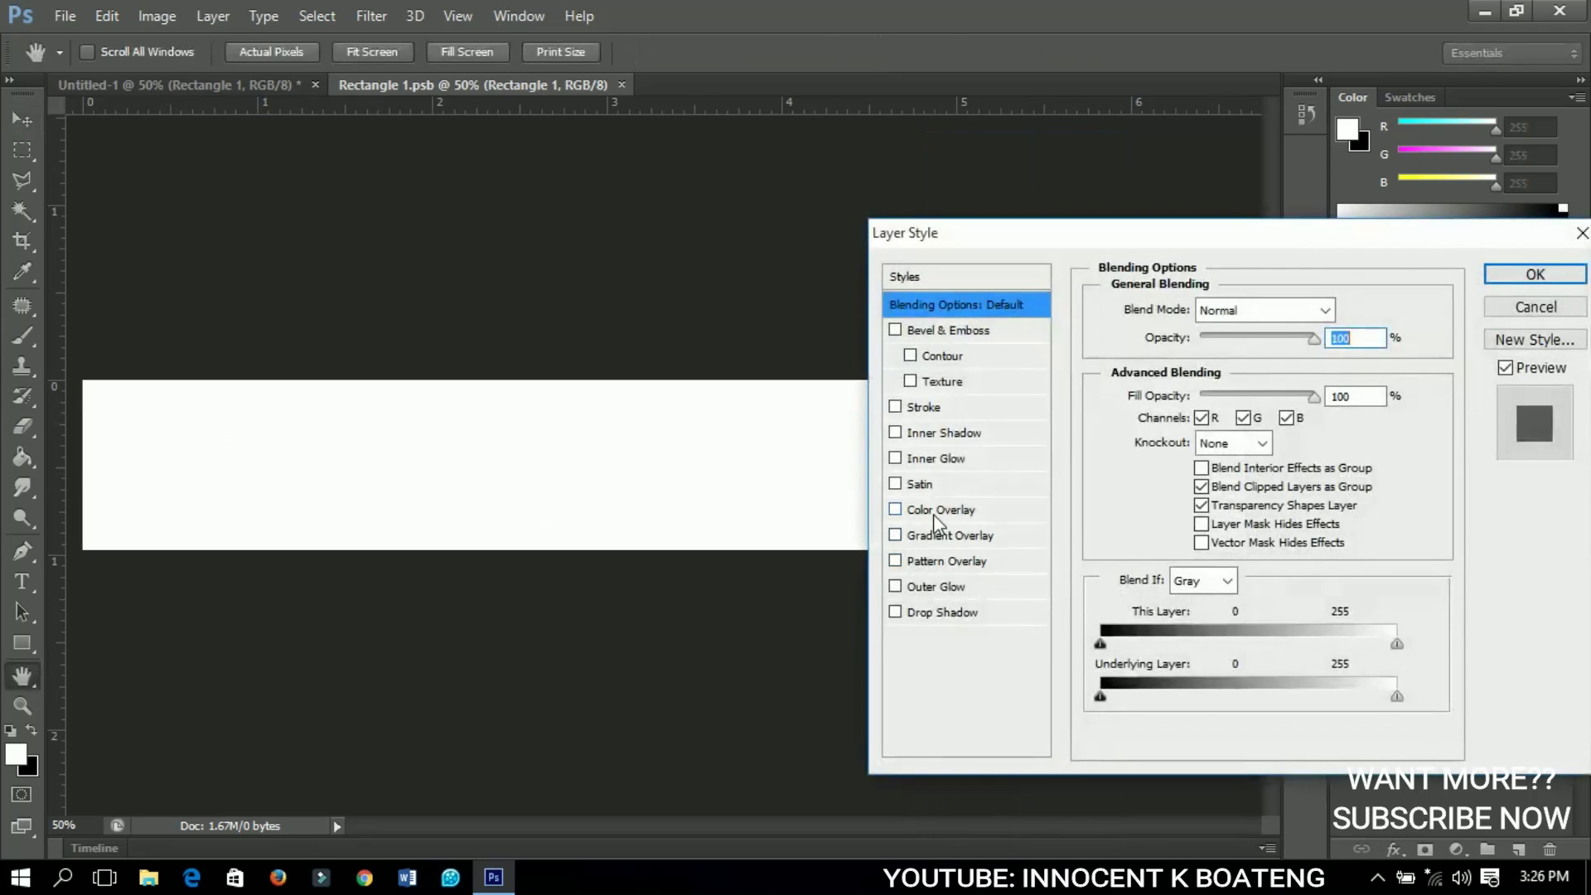
click(934, 535)
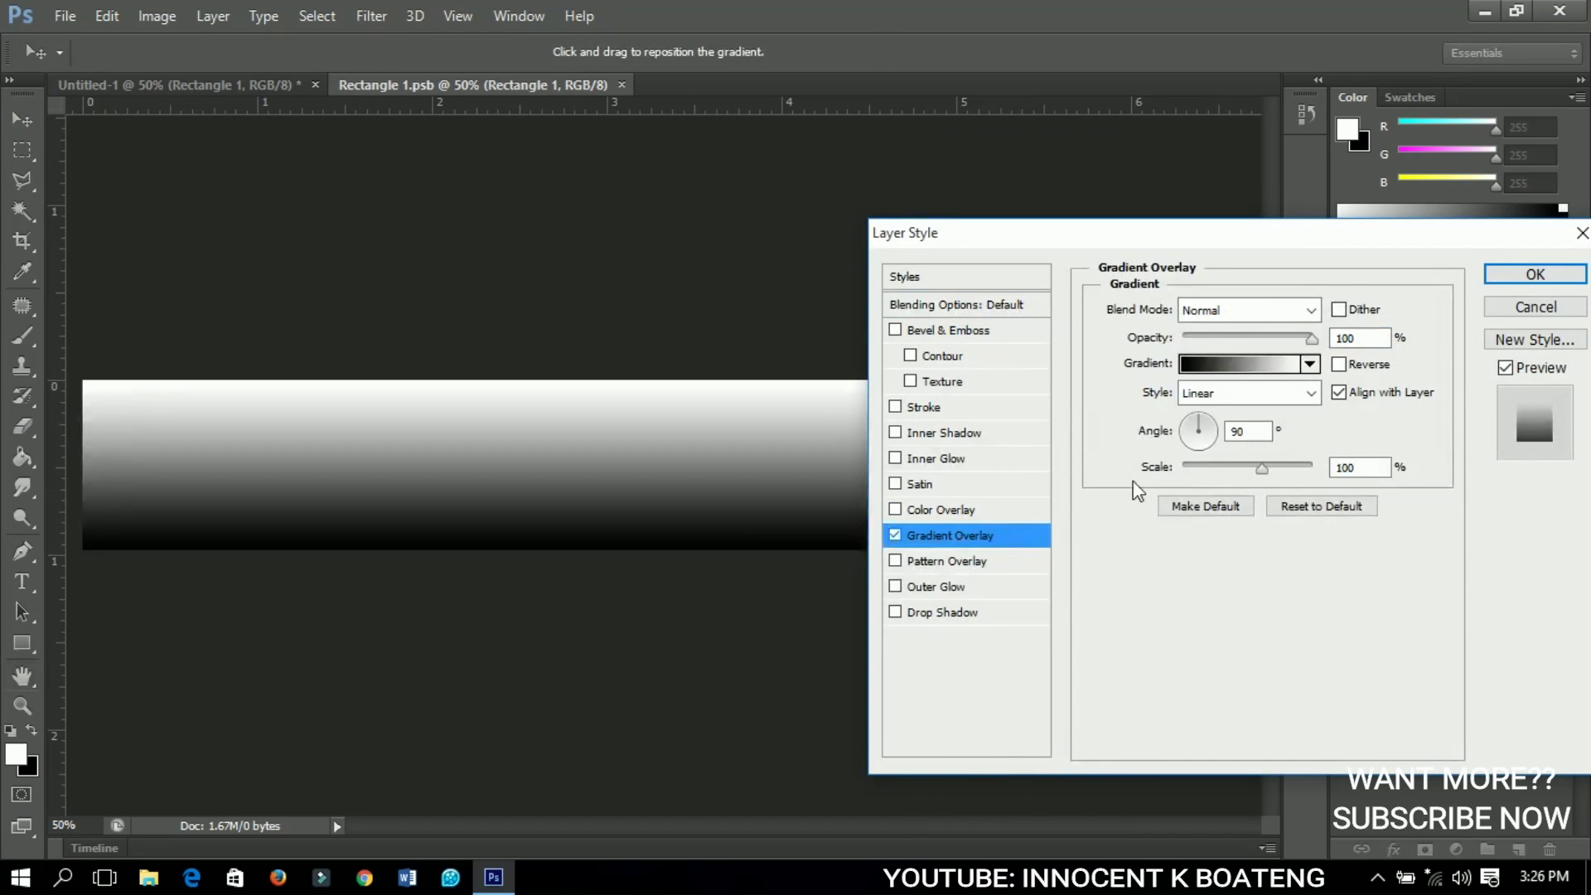
click(1246, 369)
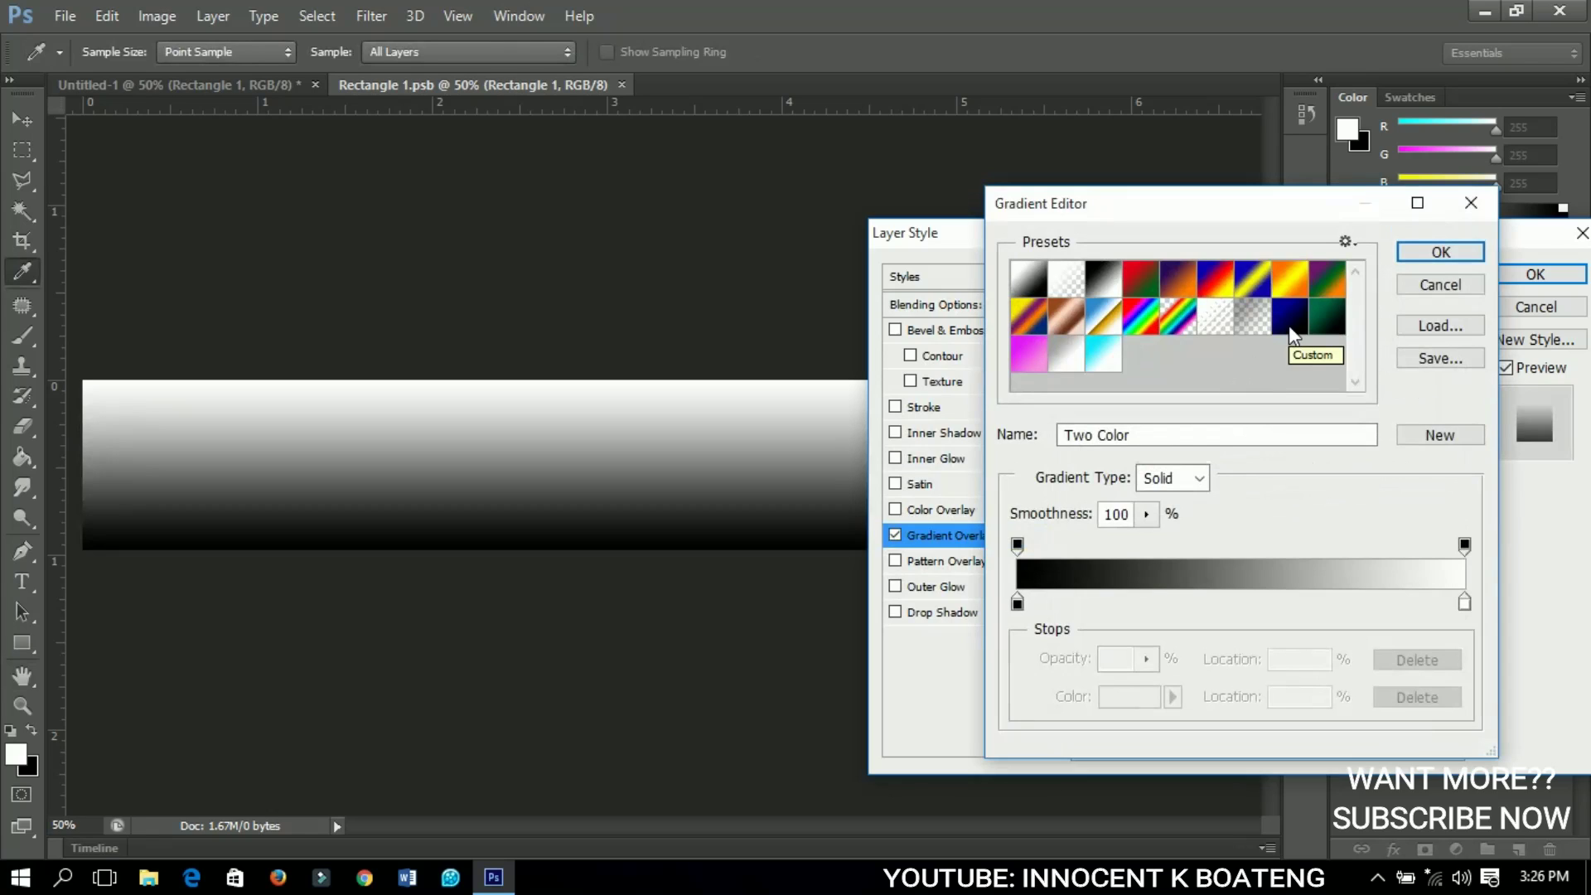
click(1289, 326)
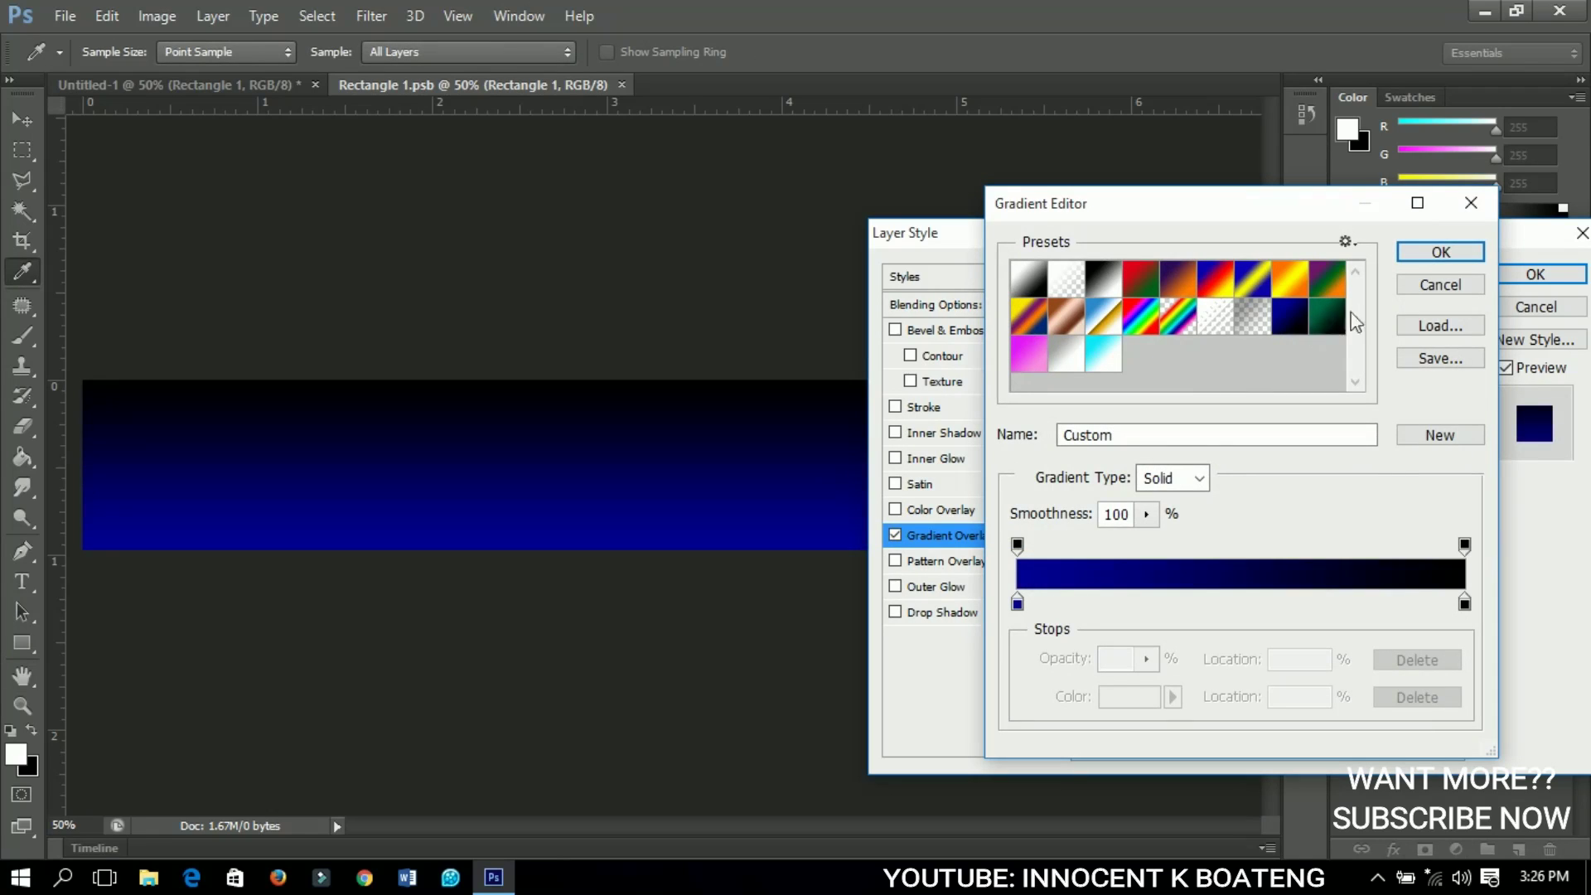
click(1420, 257)
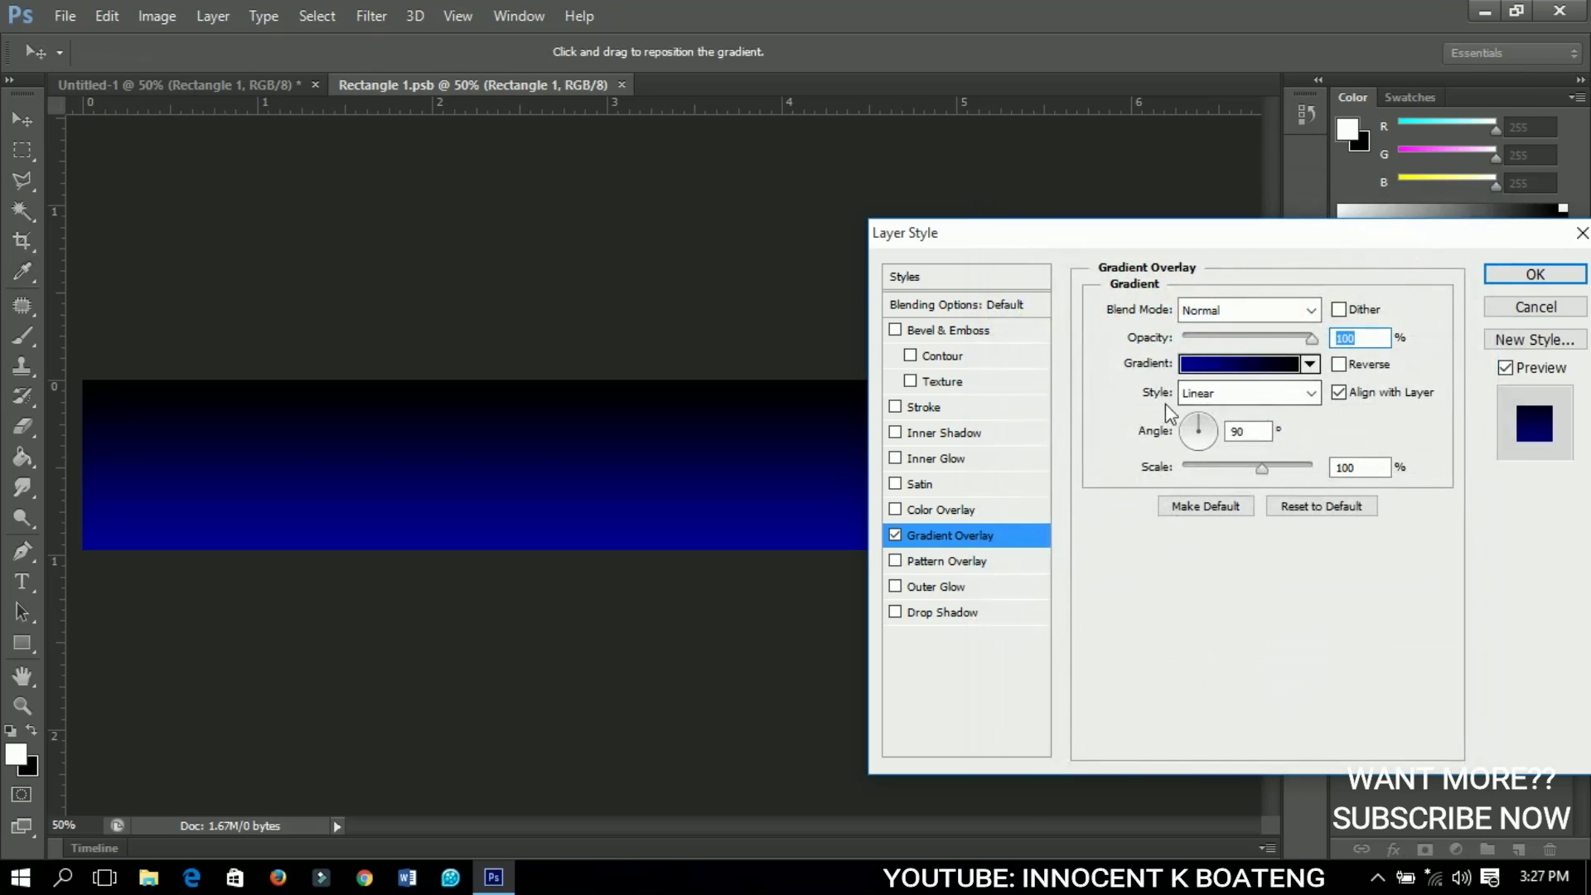
Set the overlay angle to 84° and scale to 148%, then apply it
click(1243, 430)
text(84)
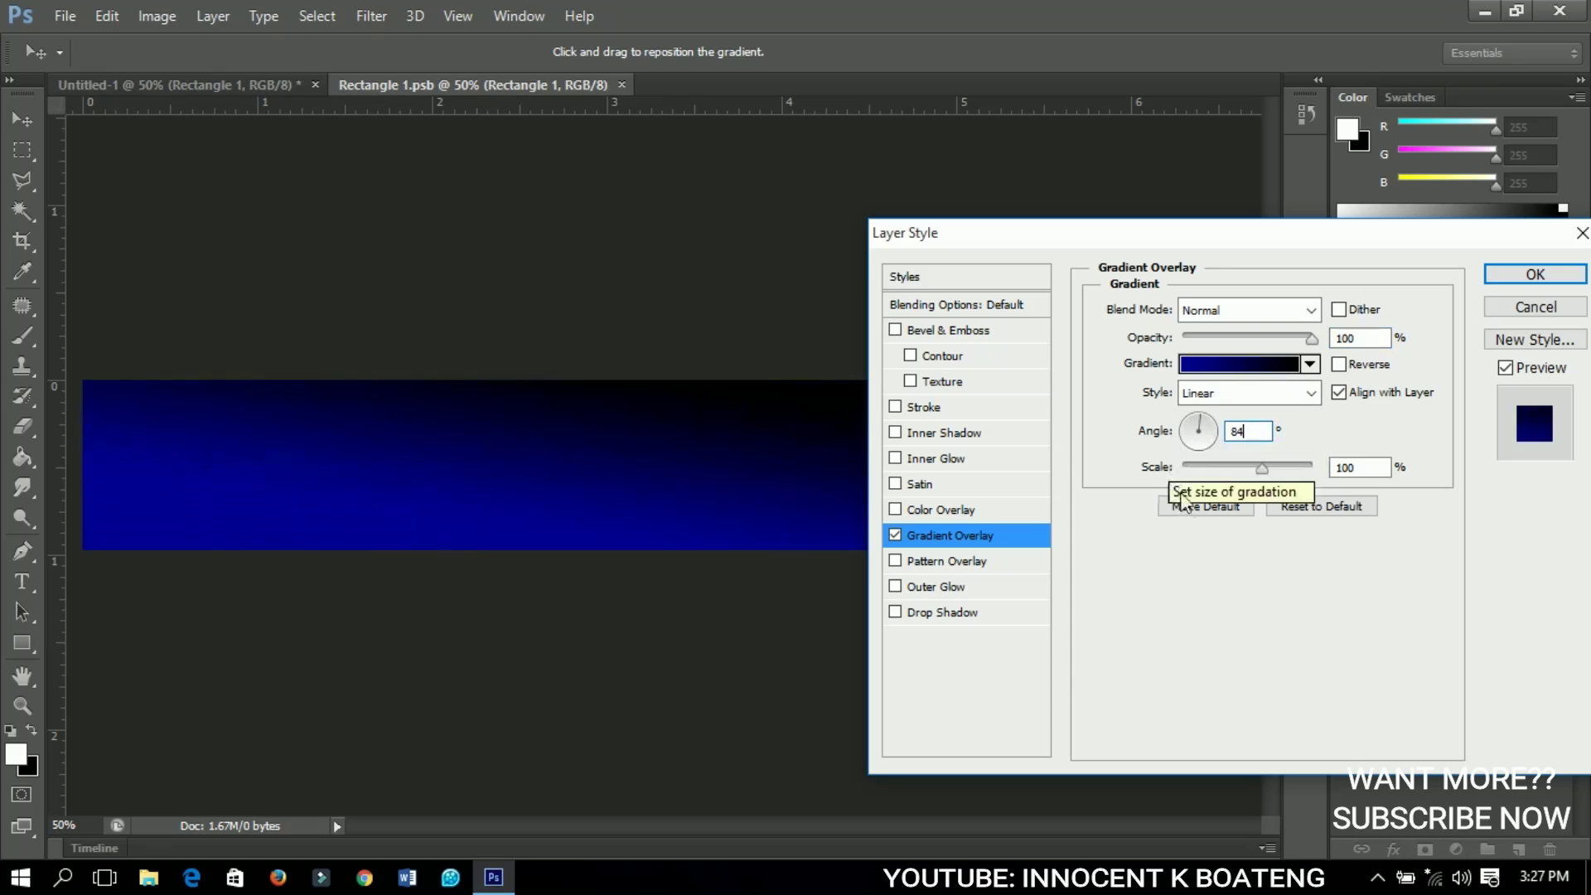
click(1261, 470)
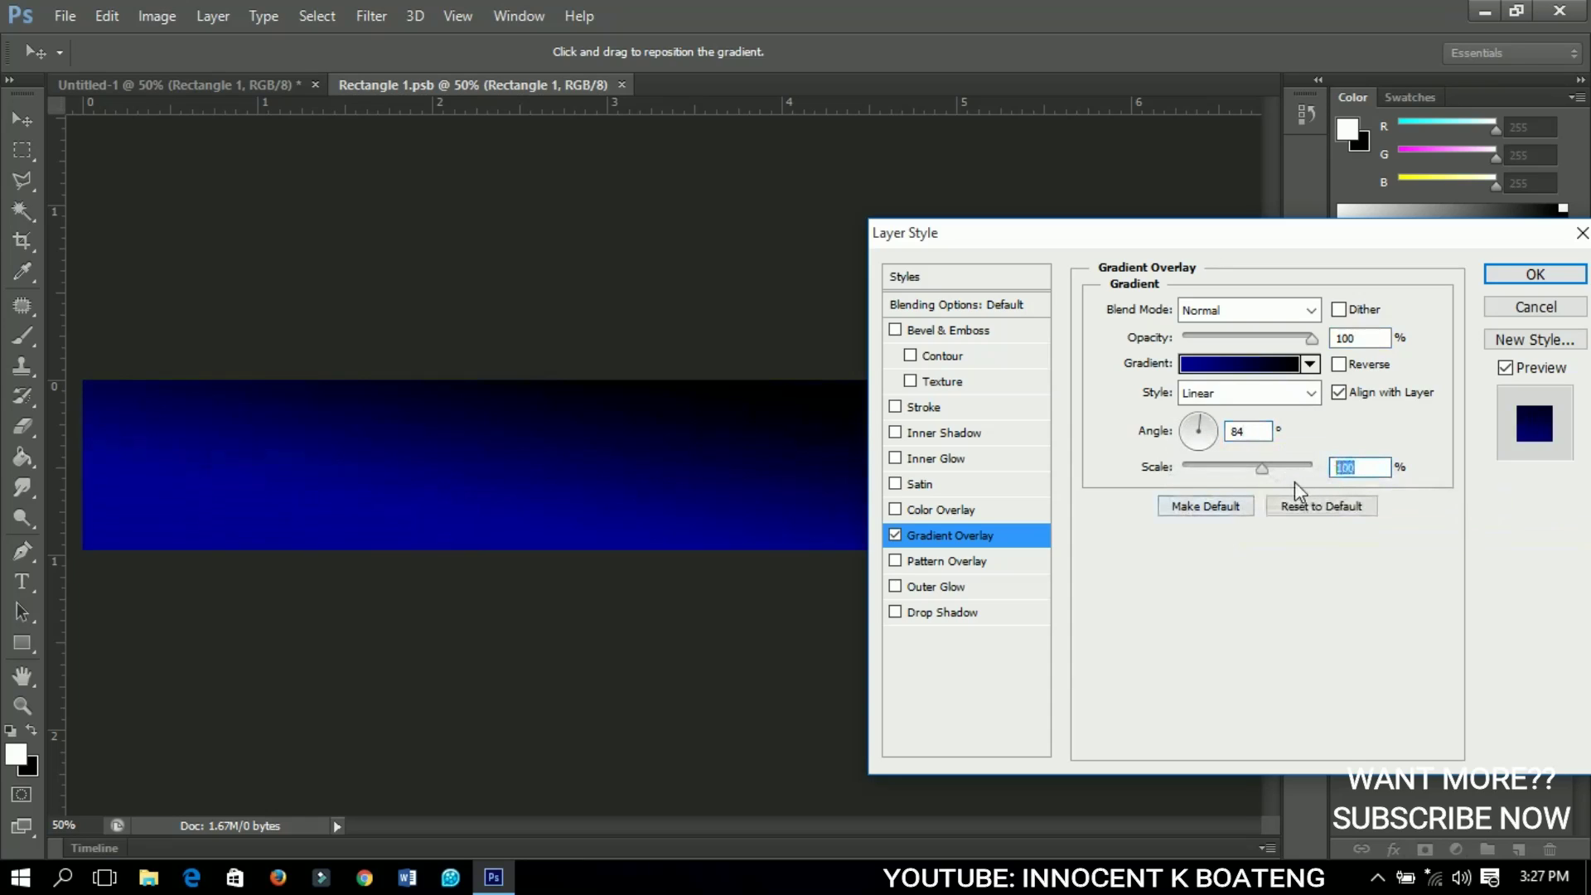
text(148)
click(1513, 272)
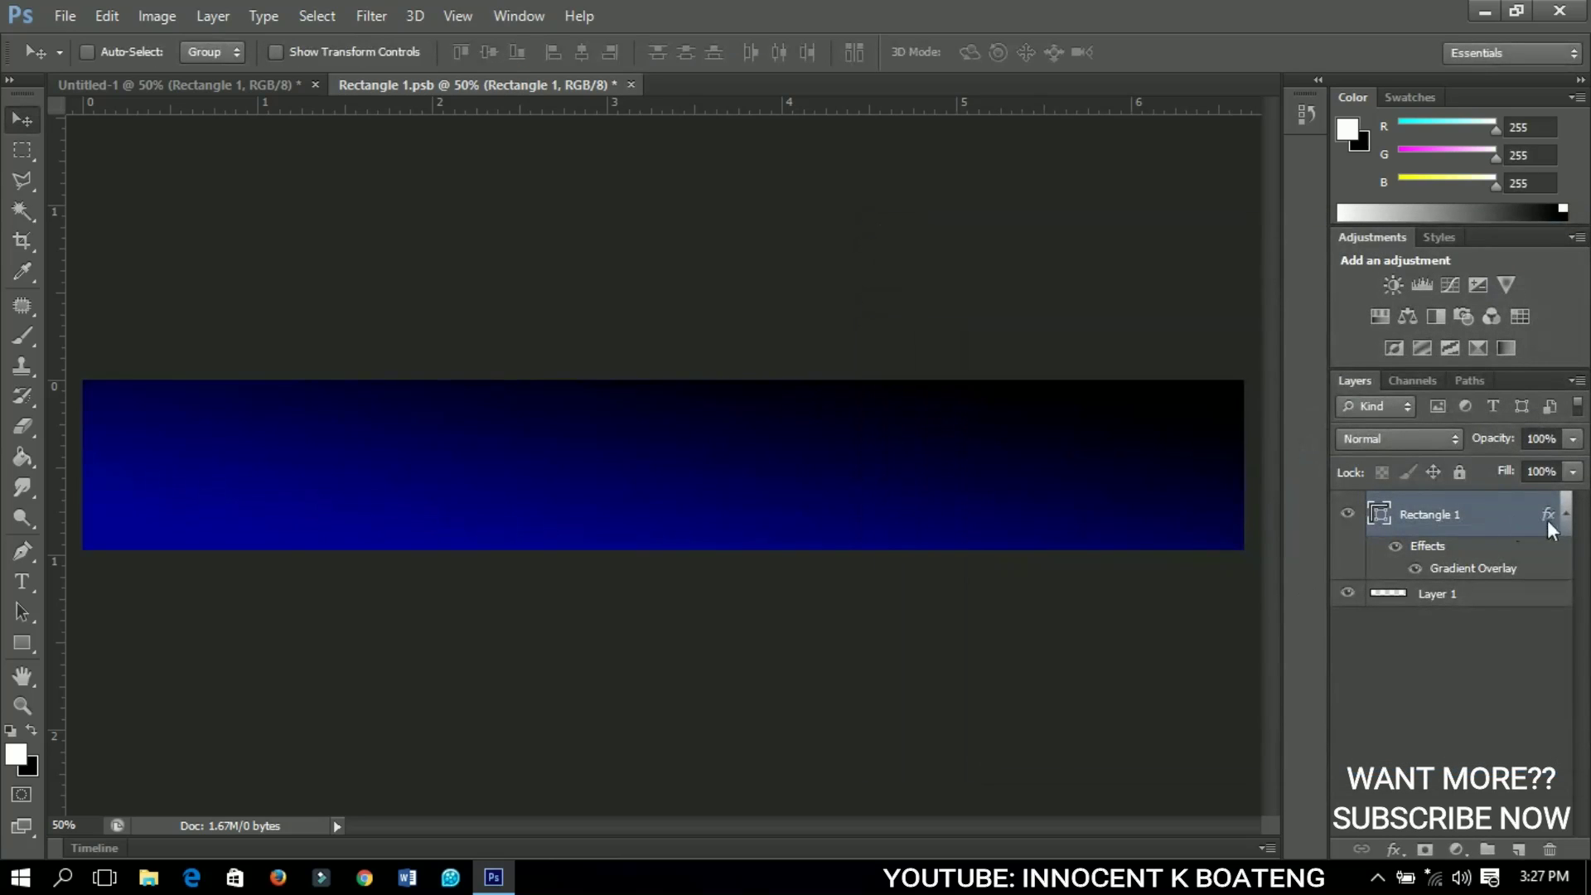
click(1566, 521)
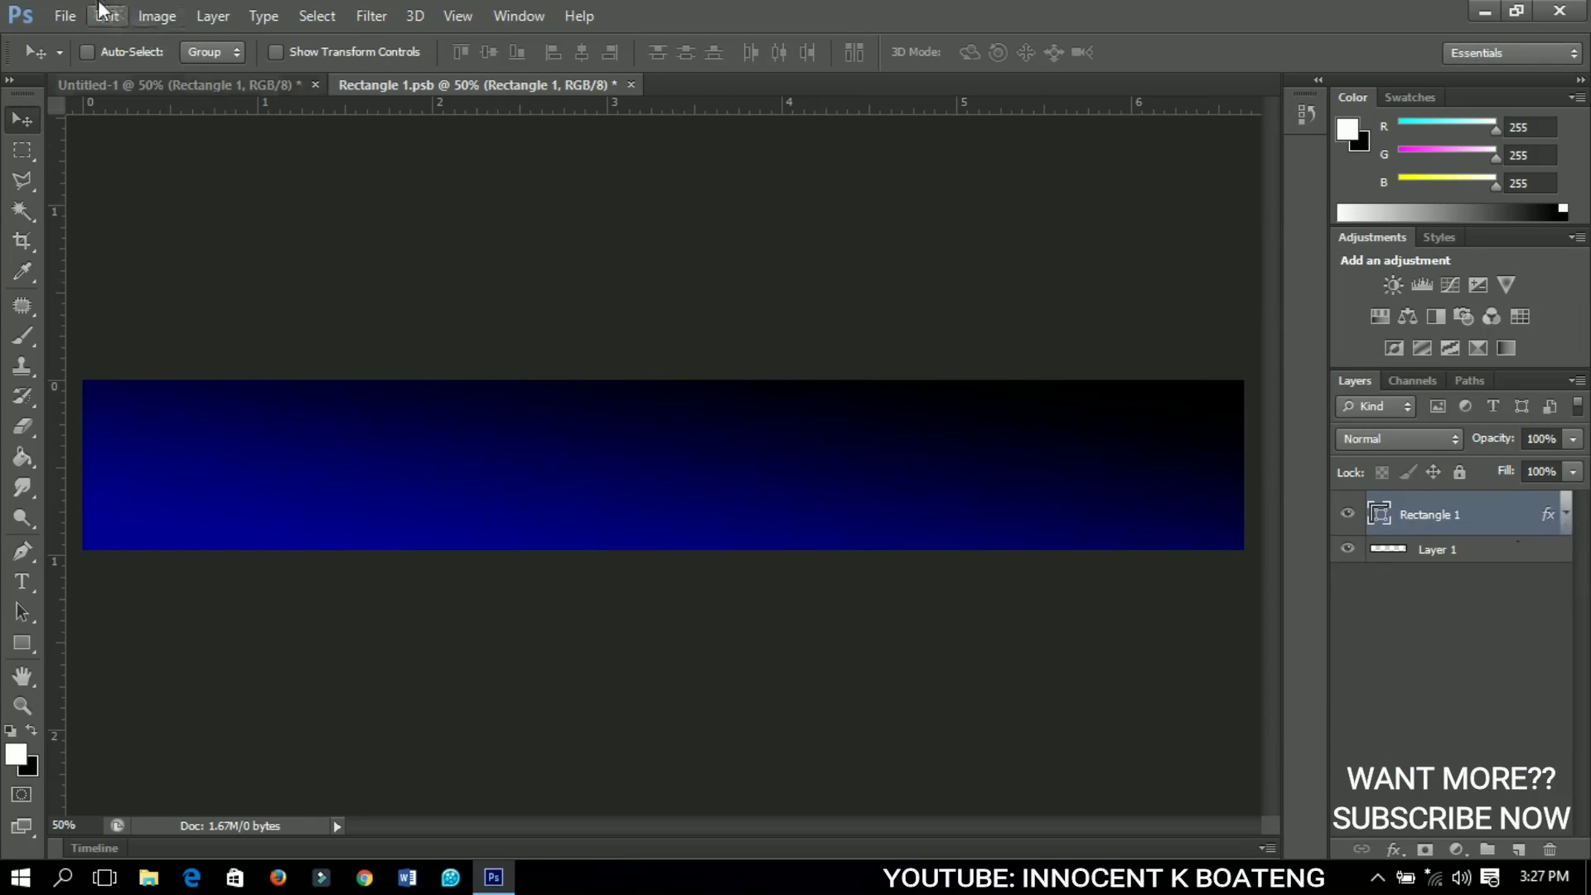
Place galaxy_illusions into Rectangle 1.psb, scaled to about 49% to fill the band
click(66, 16)
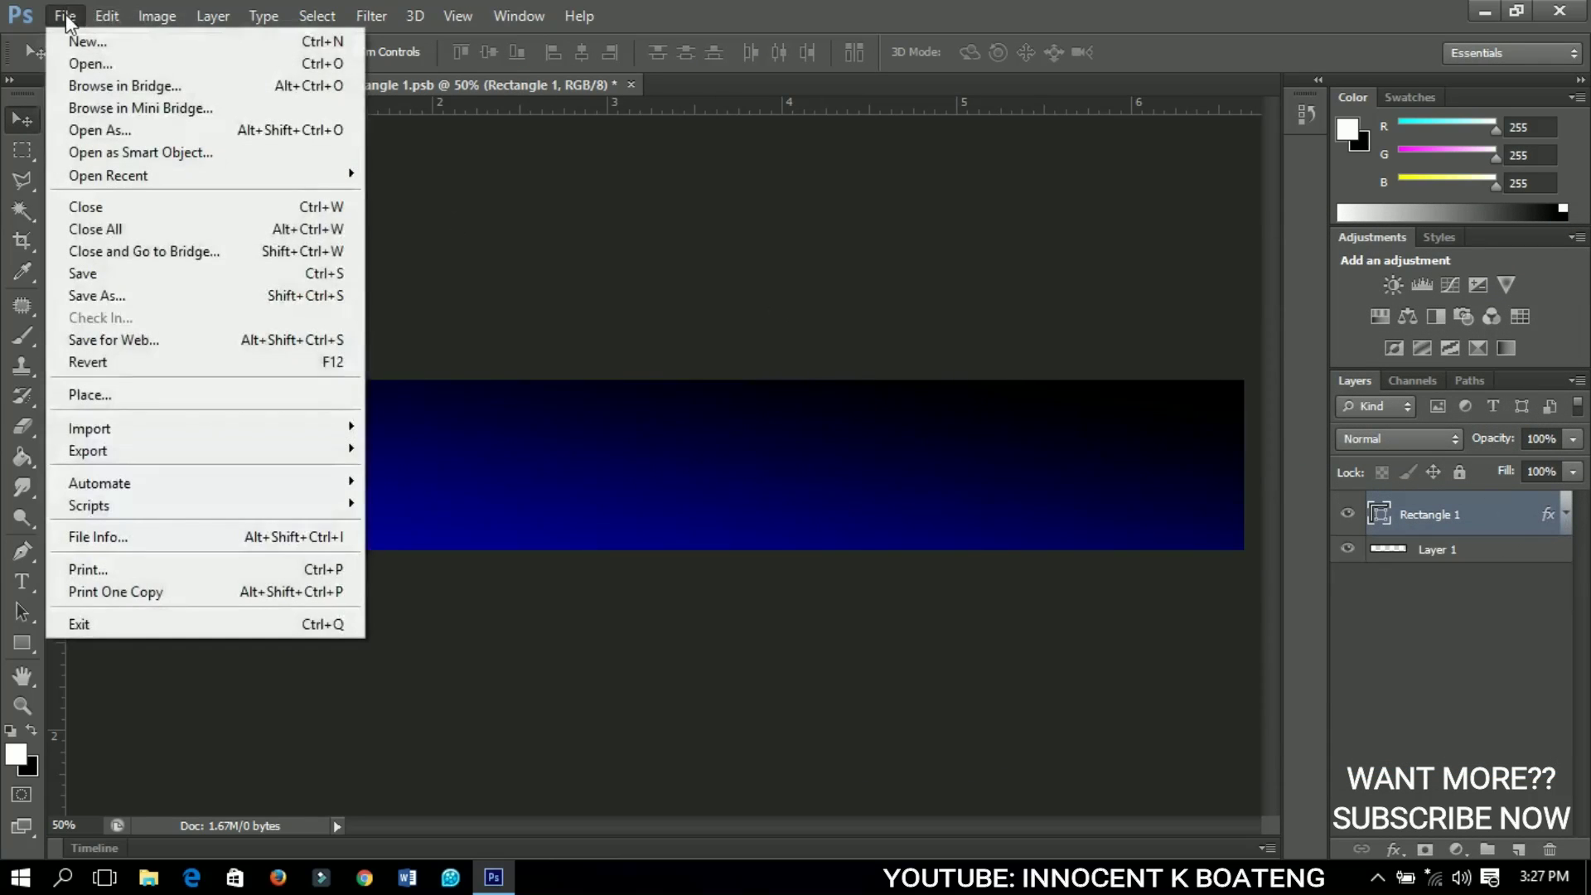
click(146, 394)
click(920, 315)
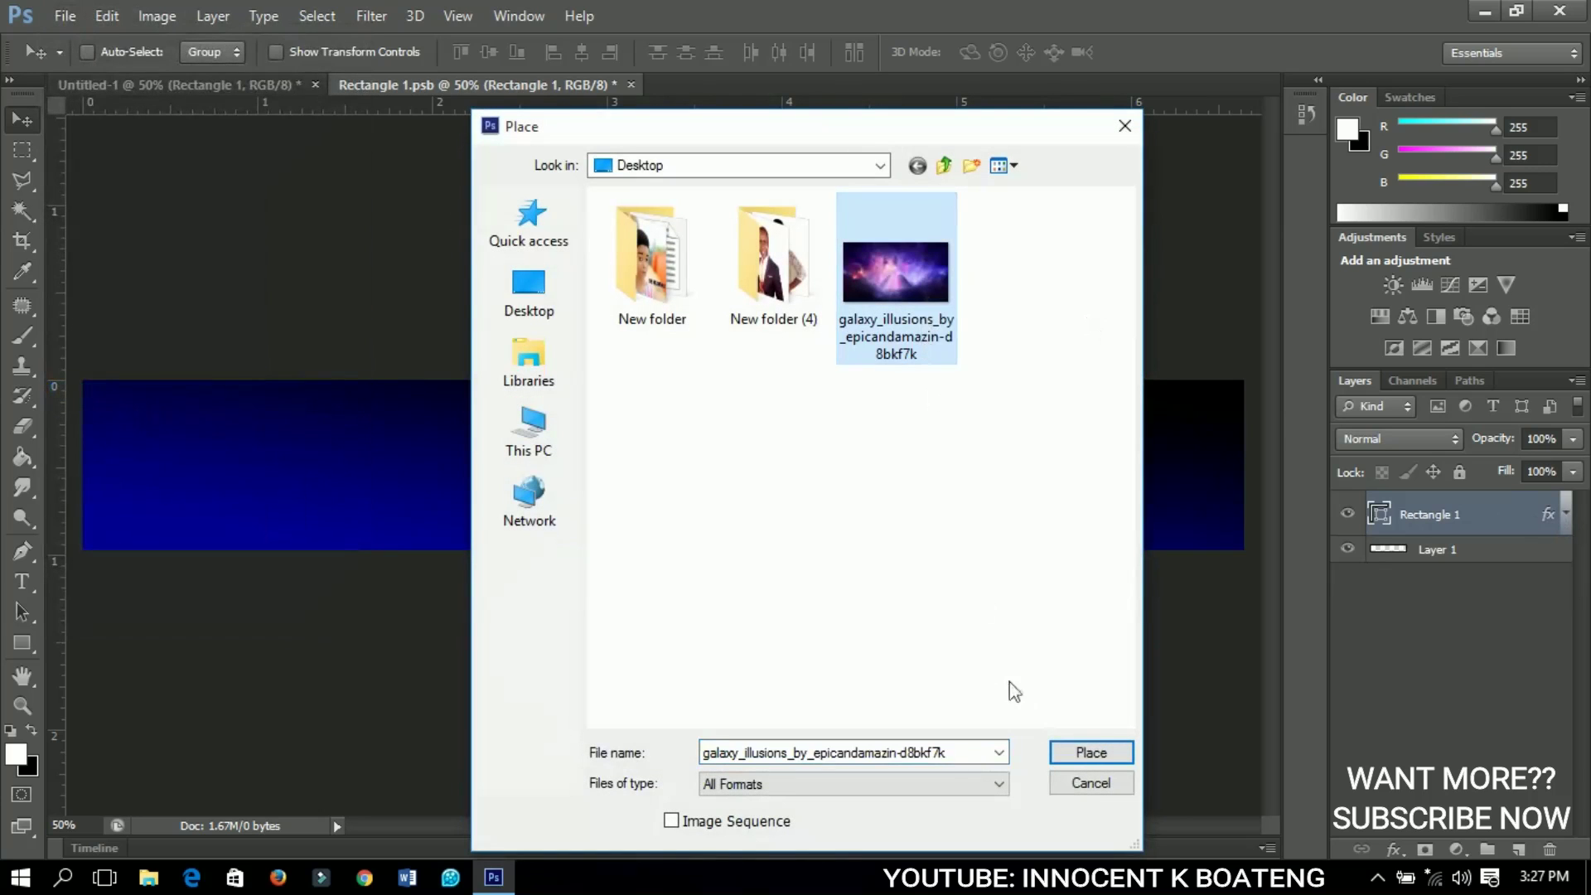
click(1073, 753)
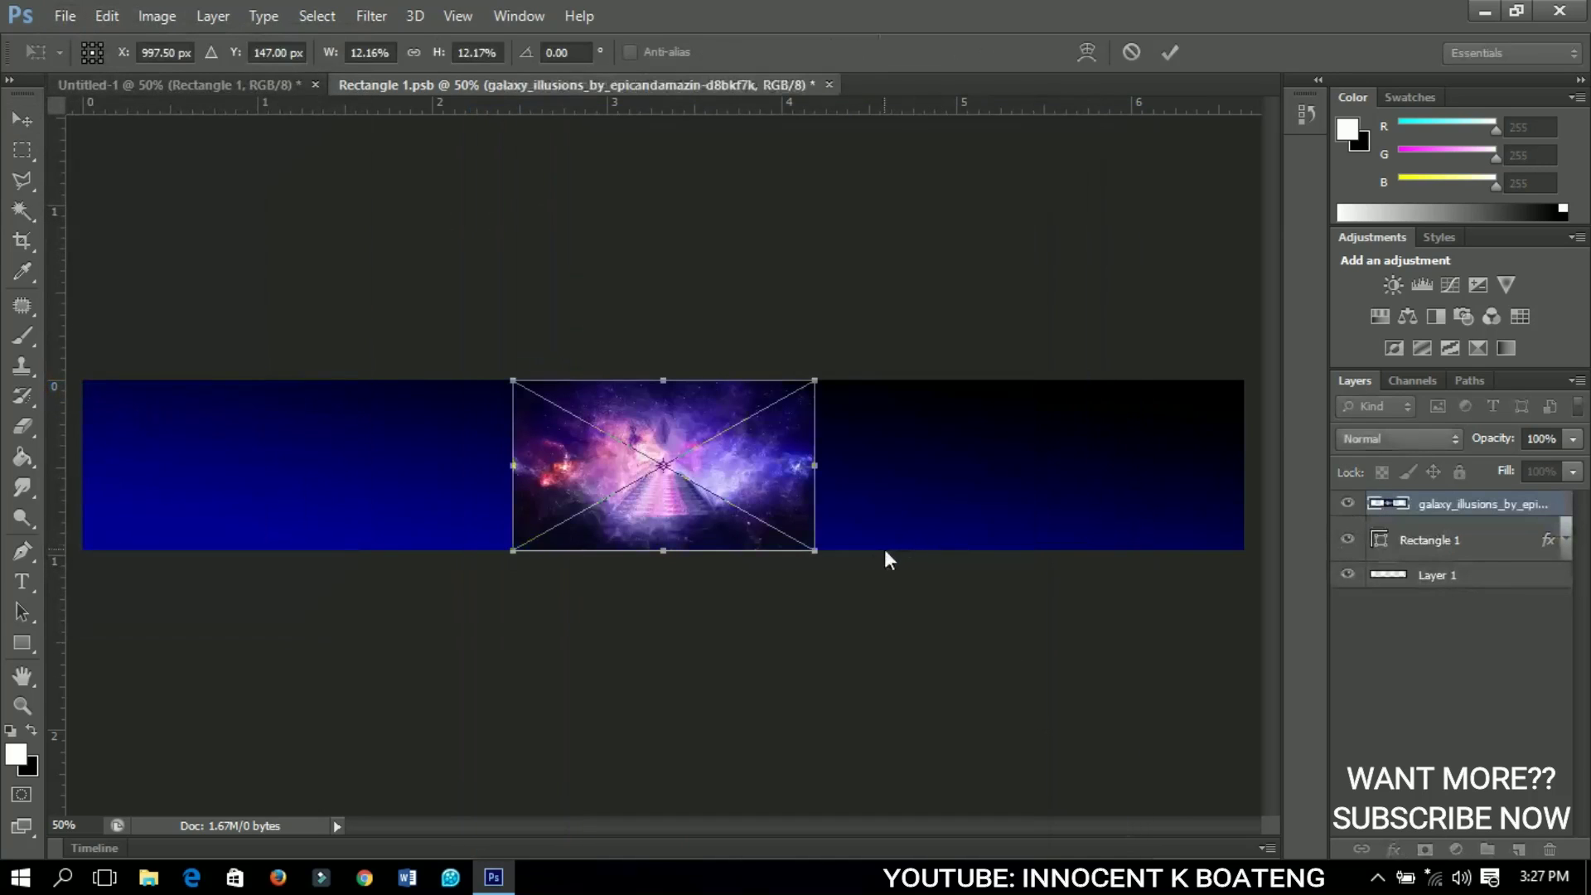
drag(816, 550, 1320, 732)
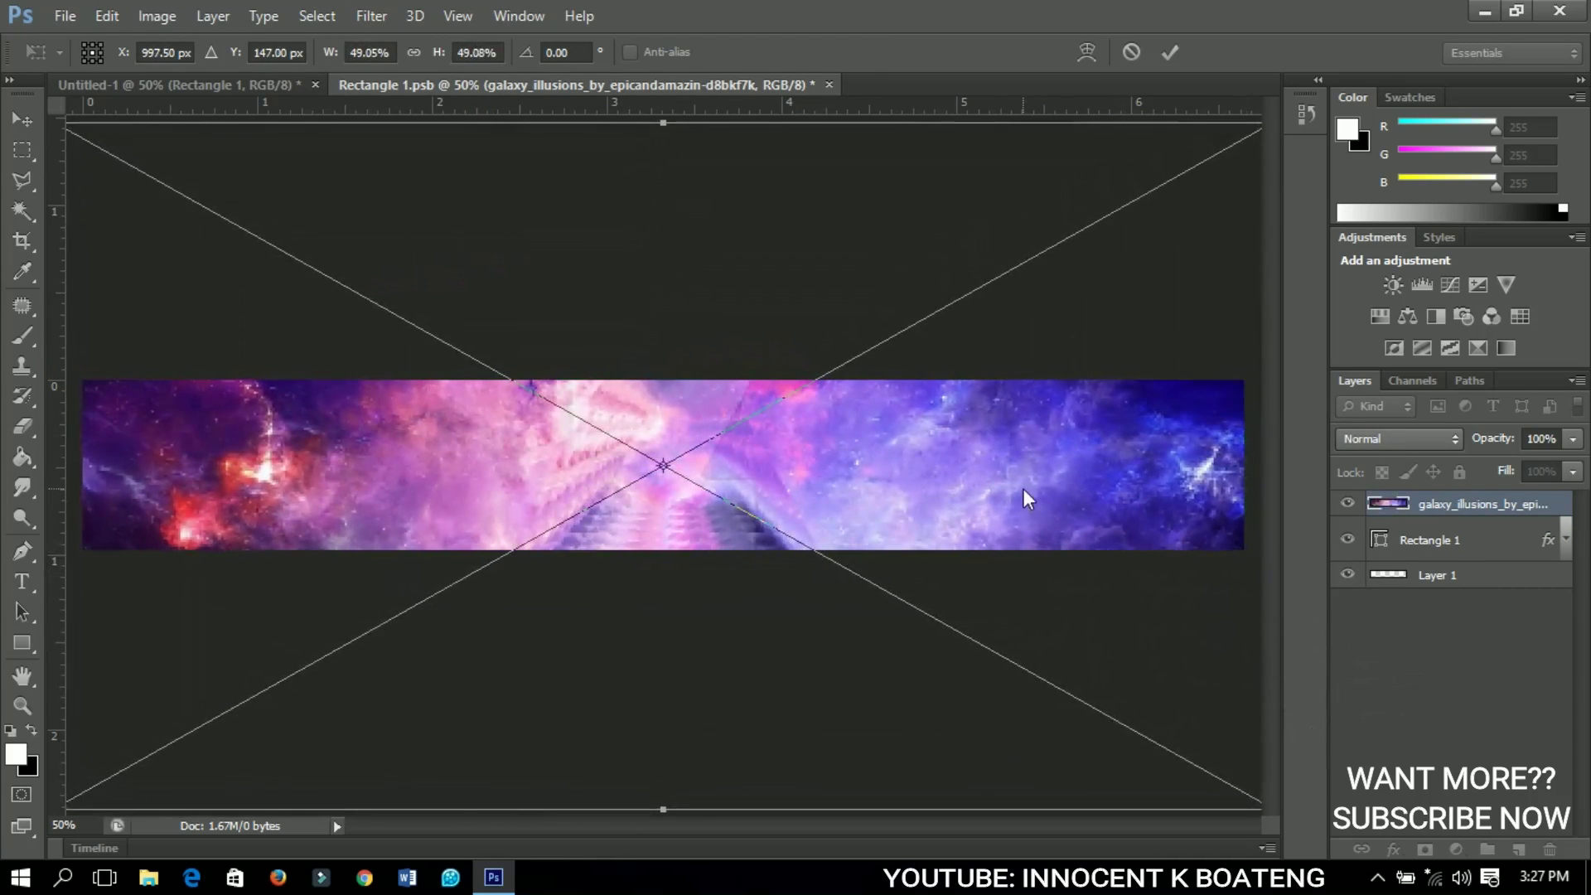
key(Return)
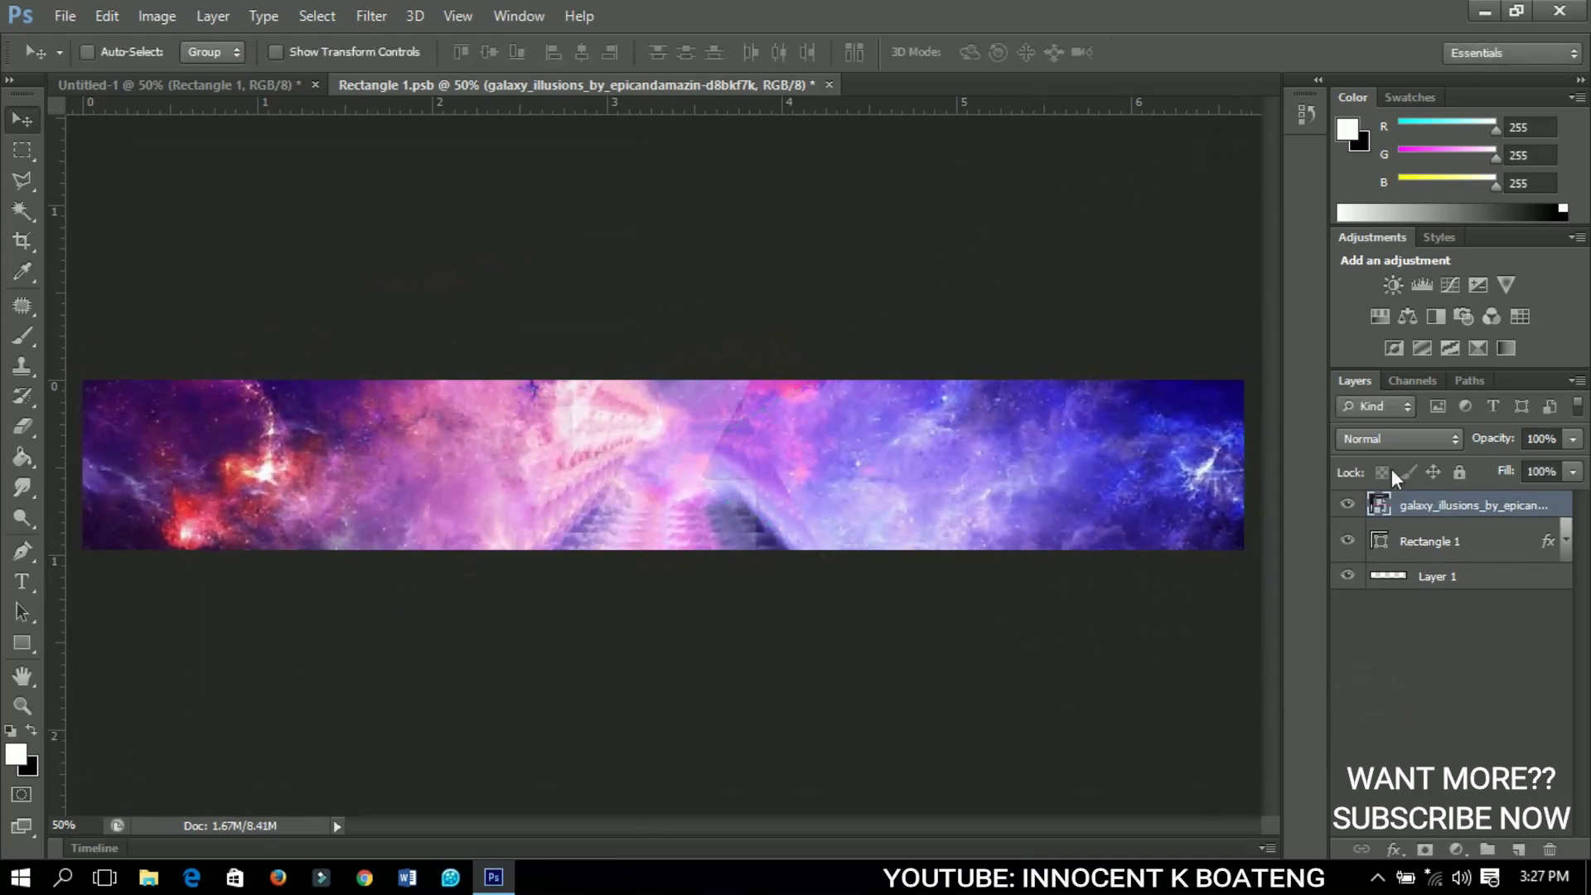
Rasterize the galaxy layer, set it to Overlay, and duplicate it with Ctrl+J
right_click(1414, 498)
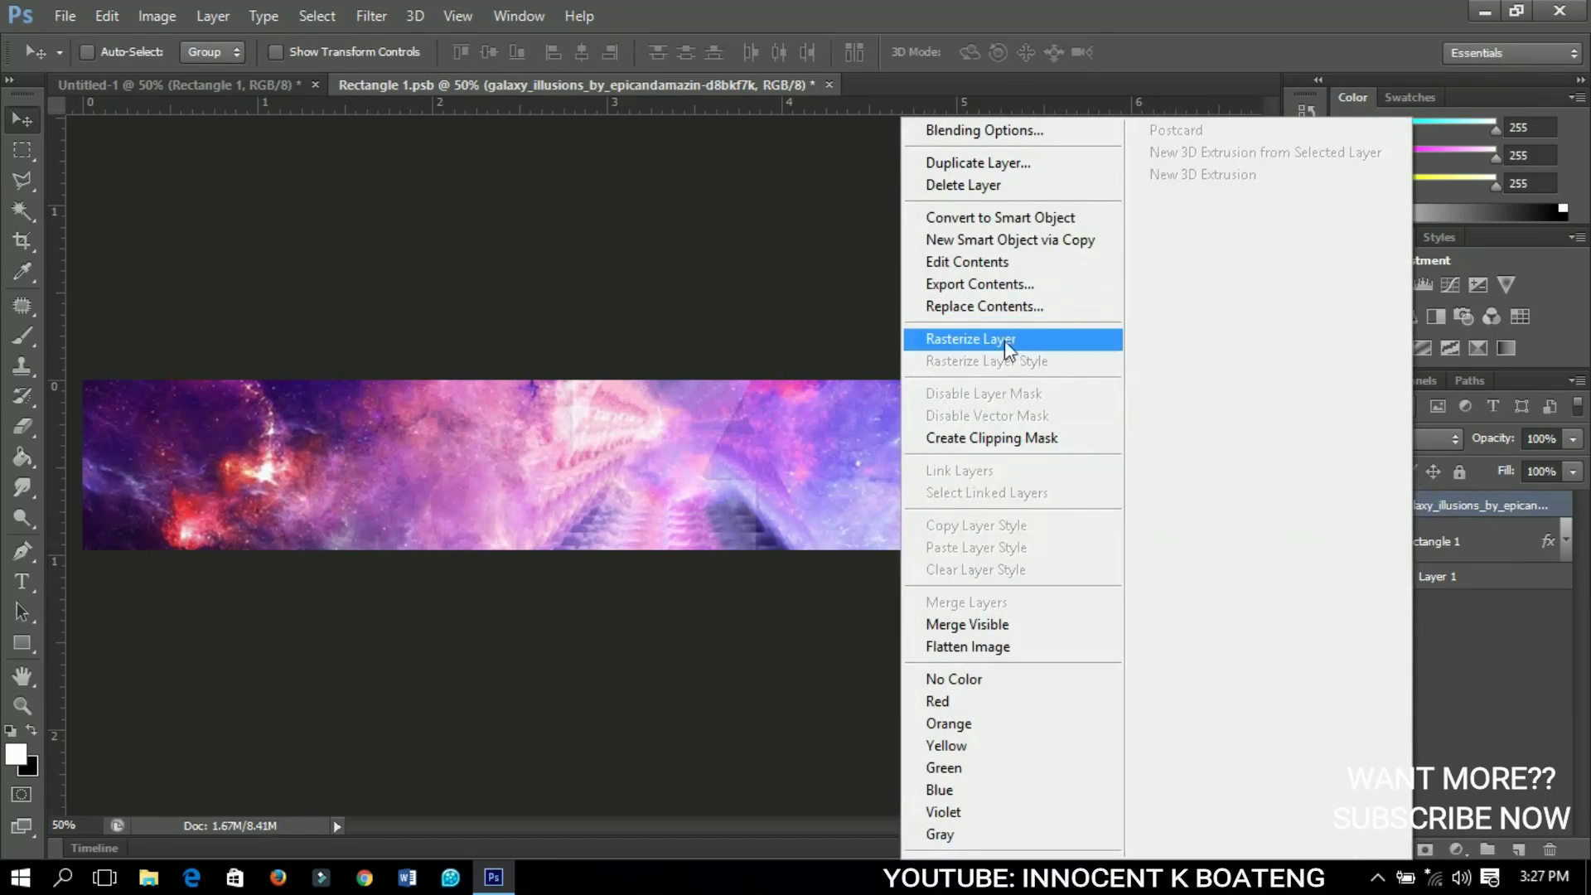
click(1004, 340)
click(1353, 437)
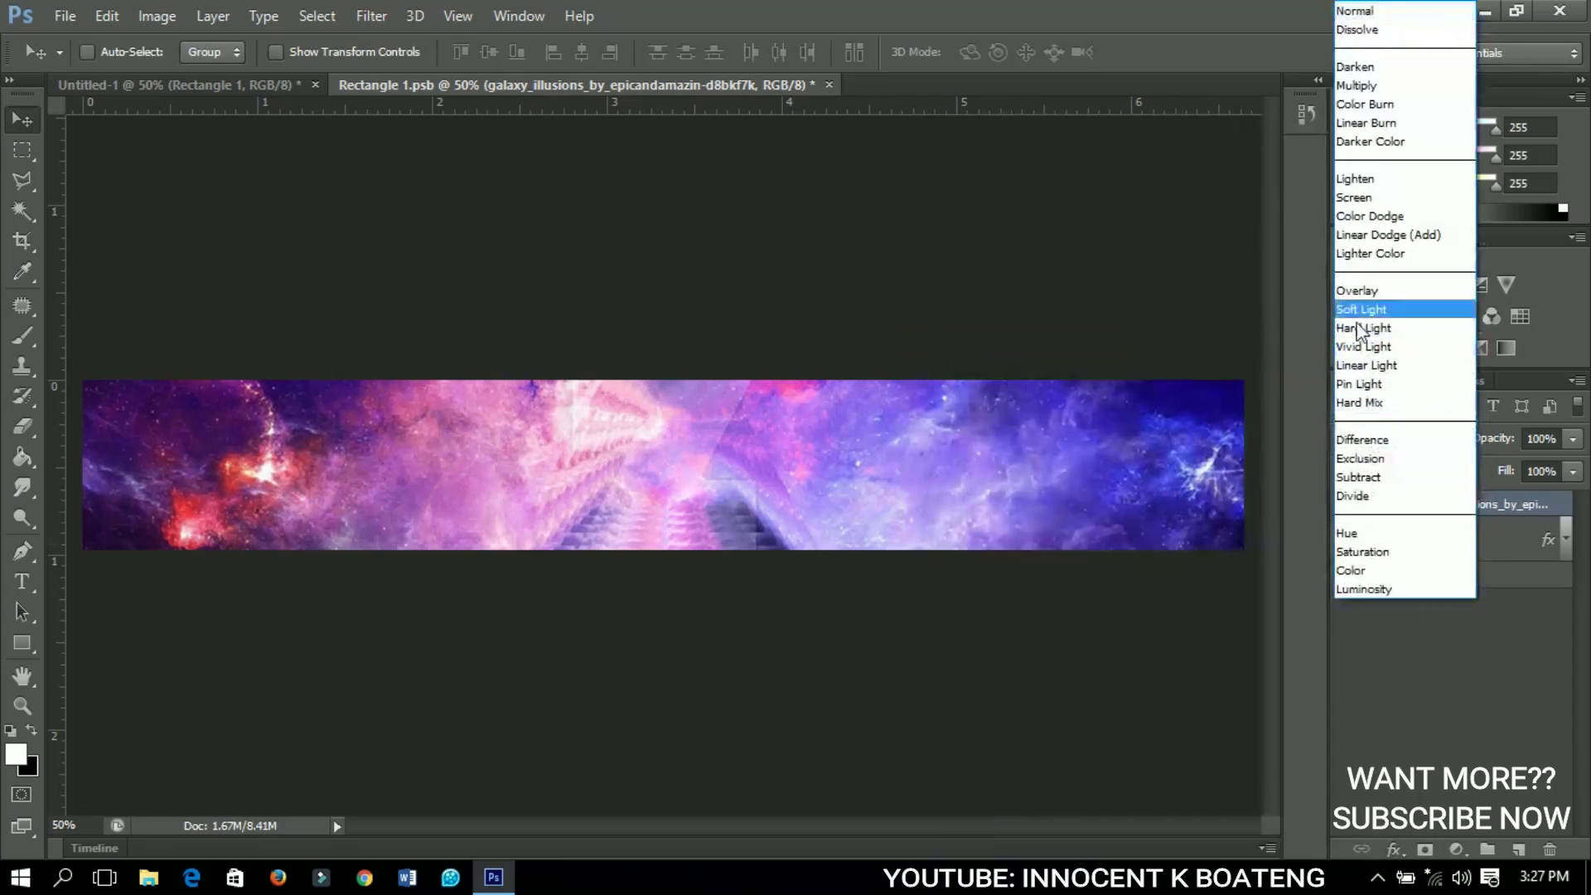
click(1355, 290)
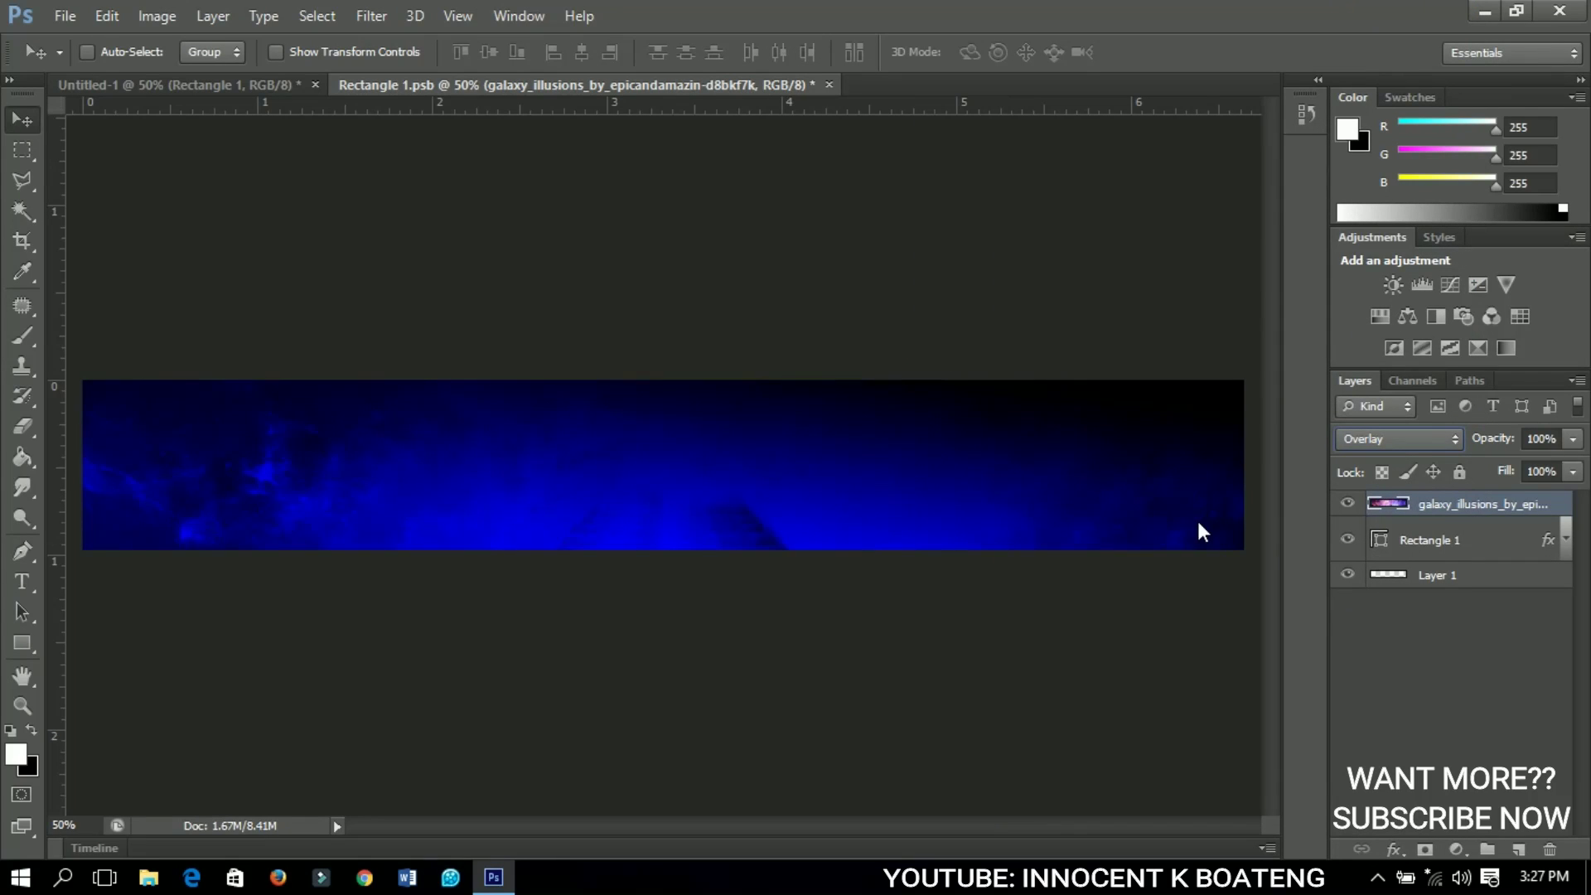
key(ctrl+j)
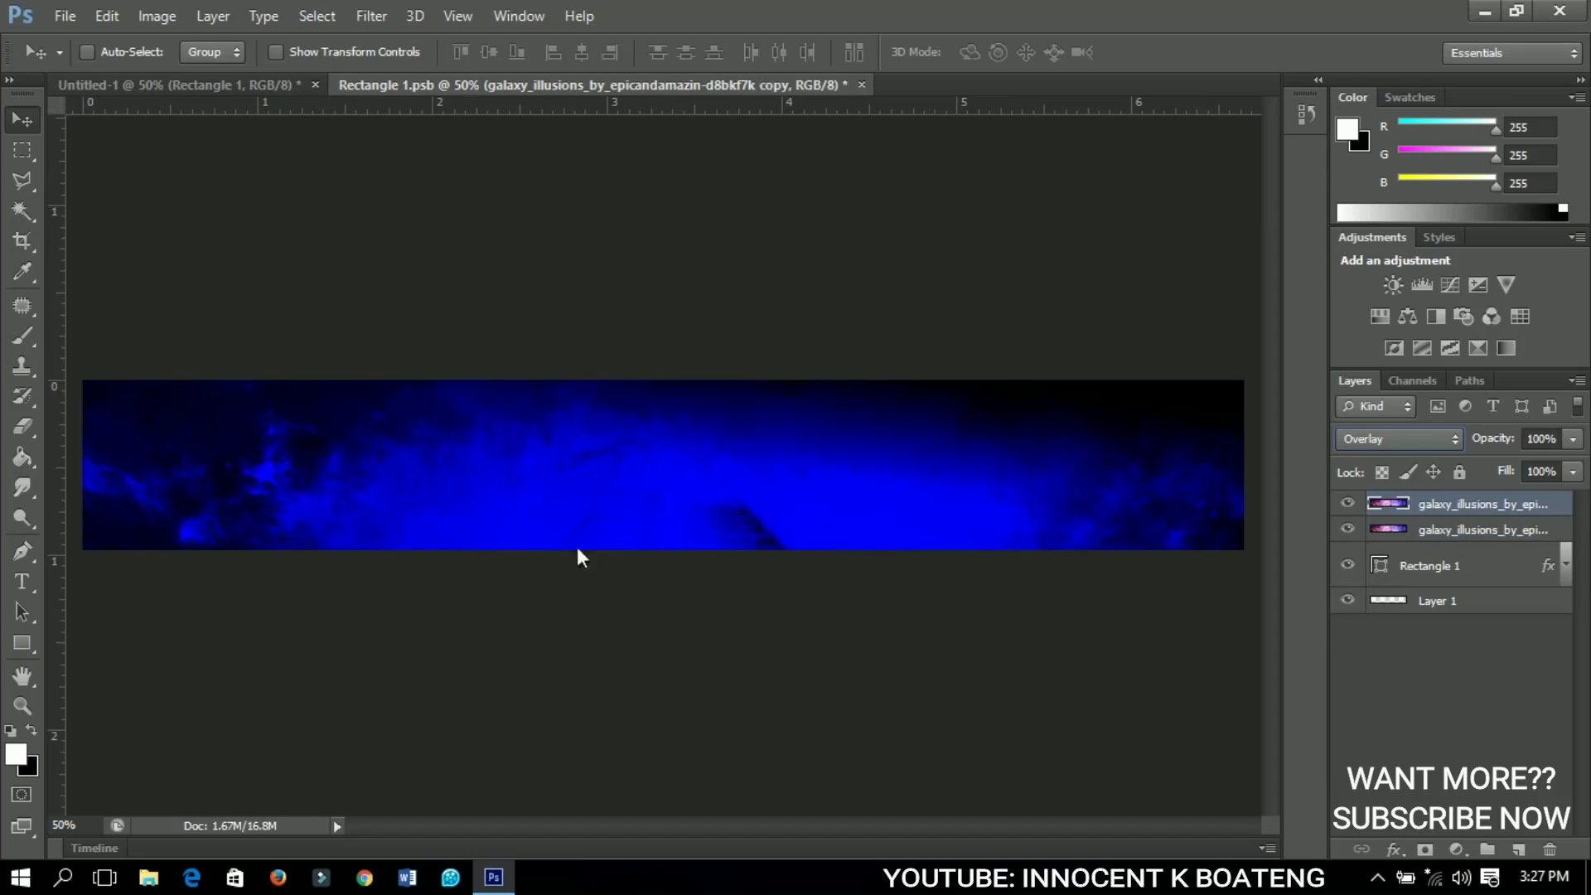
click(22, 643)
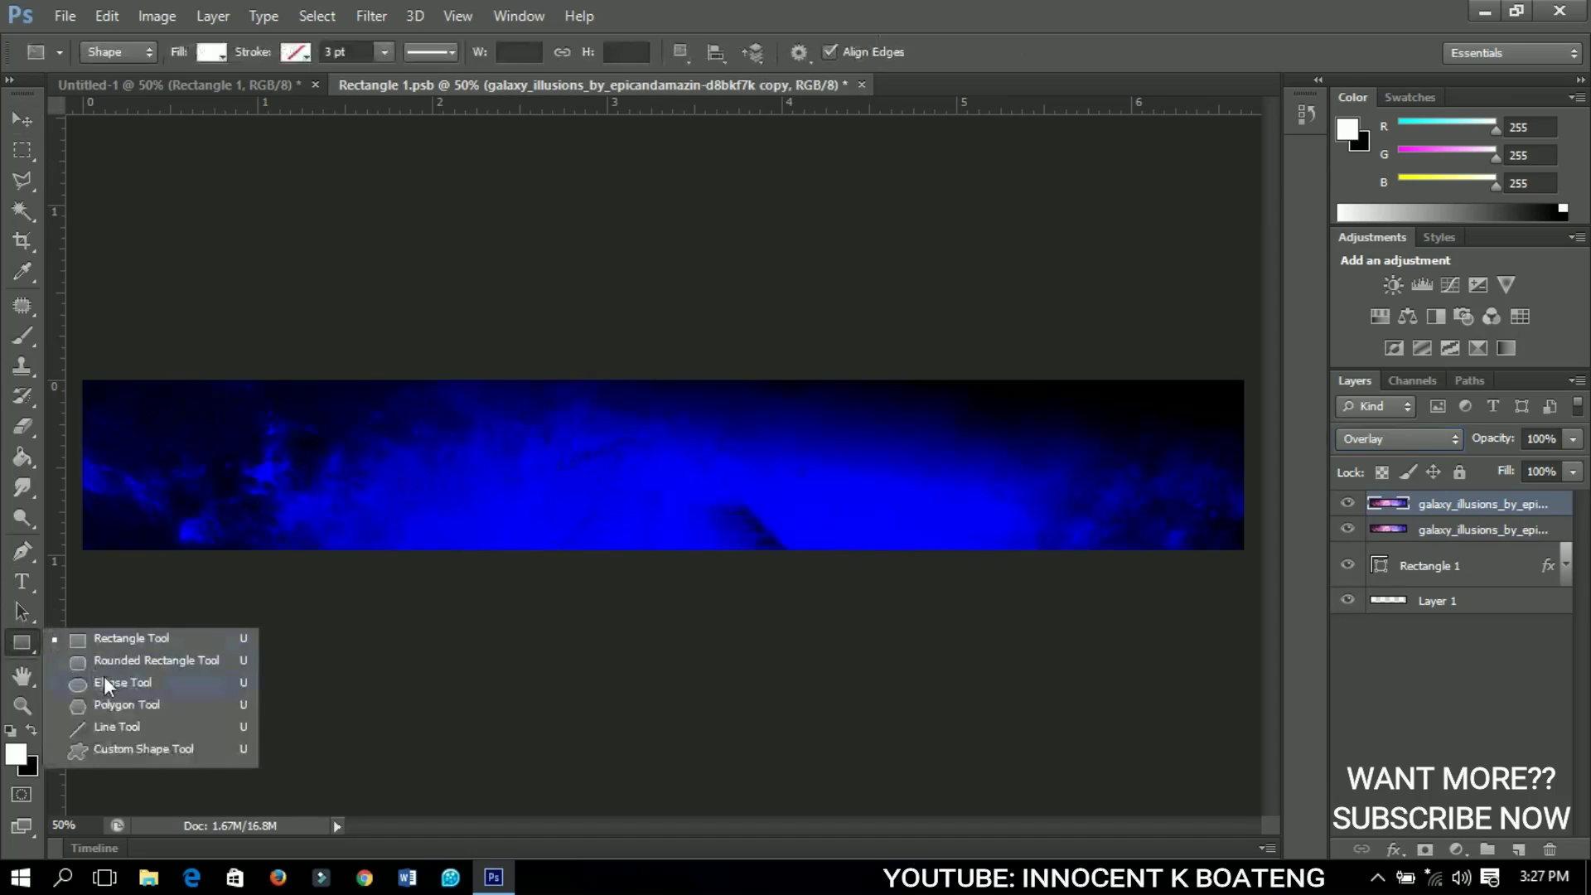
Draw a grey ellipse over the banner's top-left corner and set its opacity to 70%
click(102, 678)
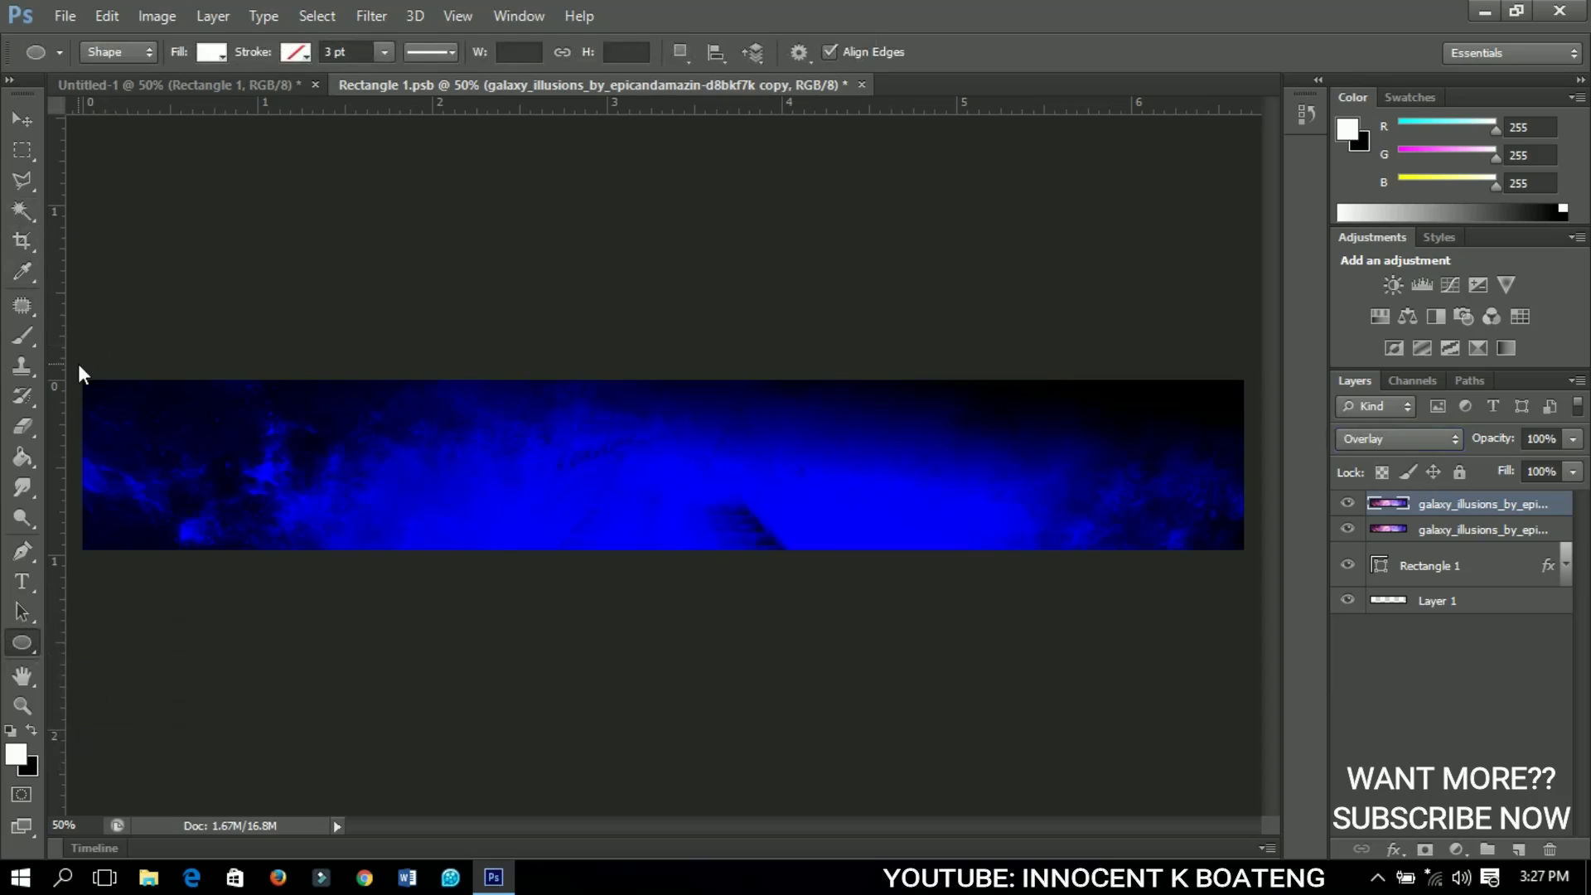
drag(76, 365, 177, 439)
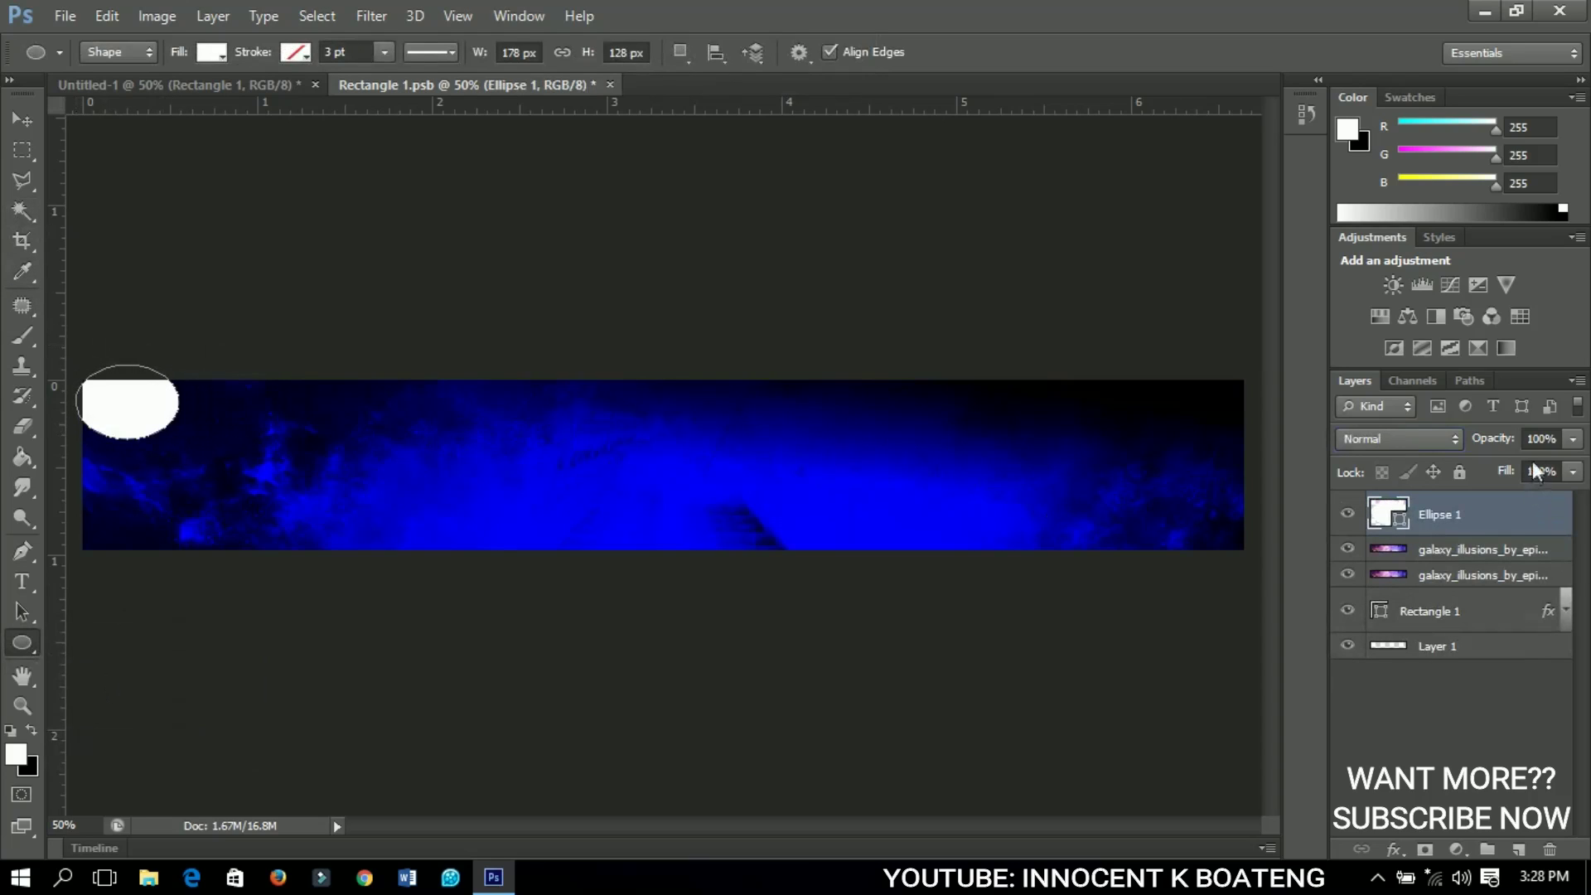
drag(1498, 439, 1464, 436)
text(70)
key(Return)
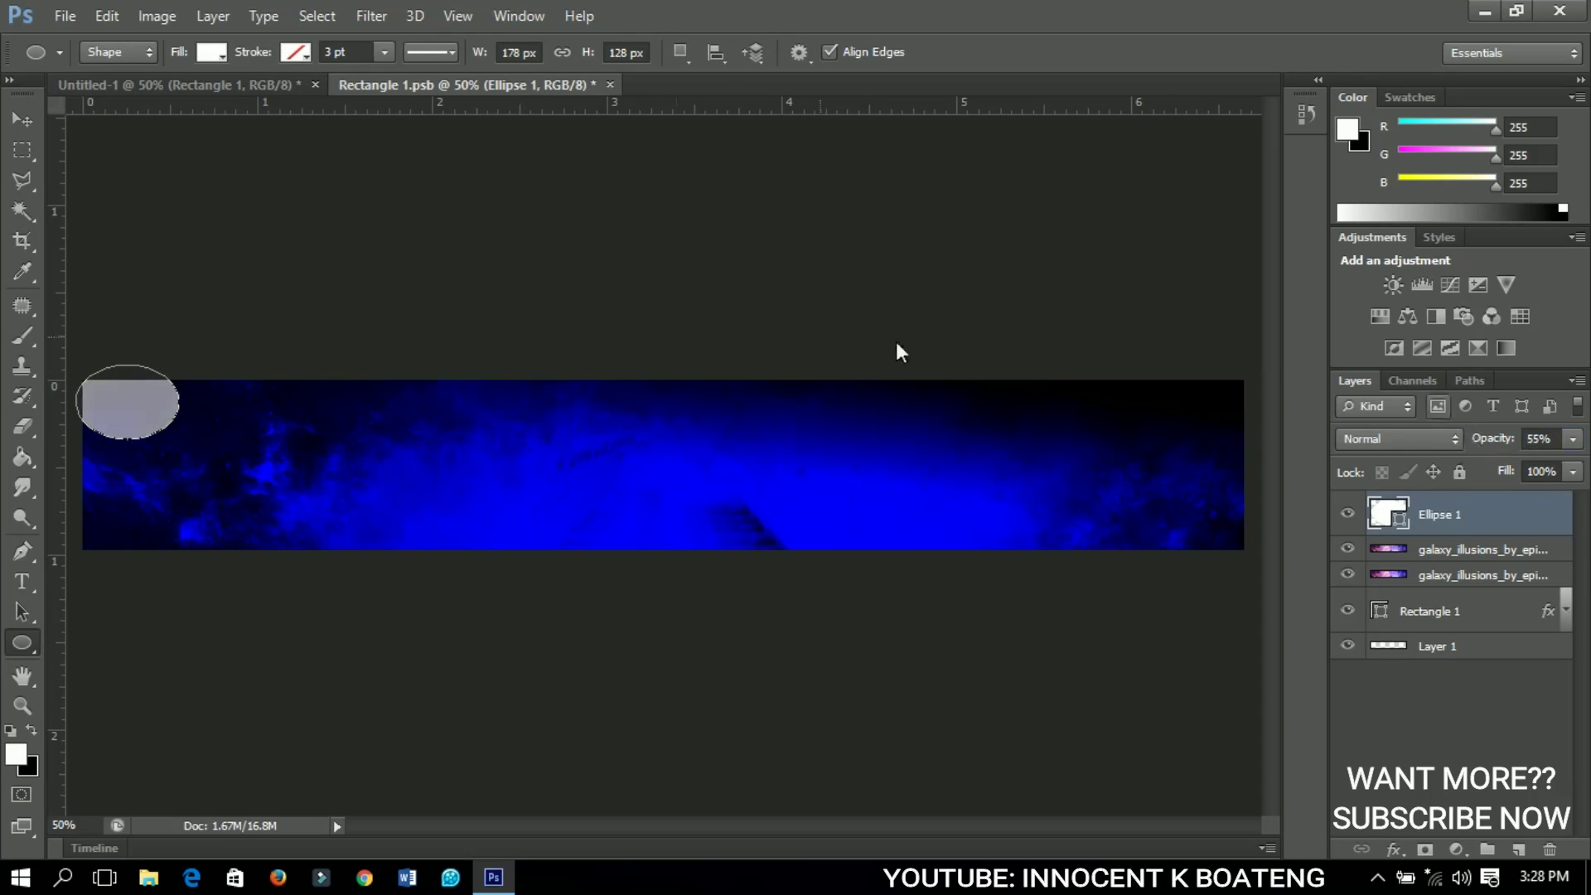
Position the ellipse along the banner edge and group all four ellipse layers as Group 1
click(18, 120)
drag(166, 414, 296, 534)
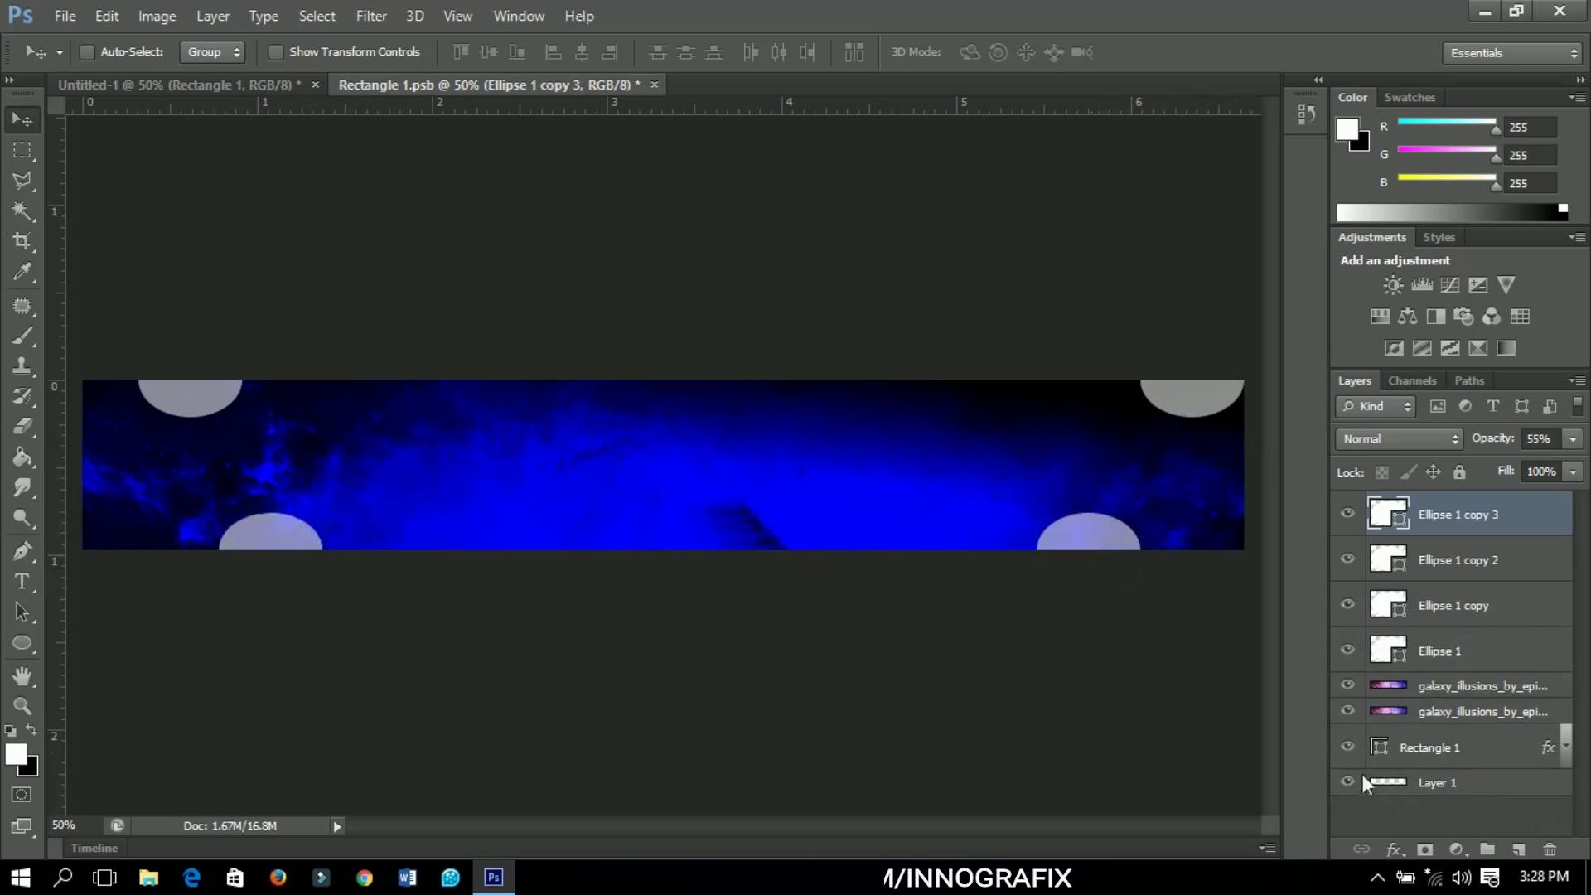
shift+click(1440, 651)
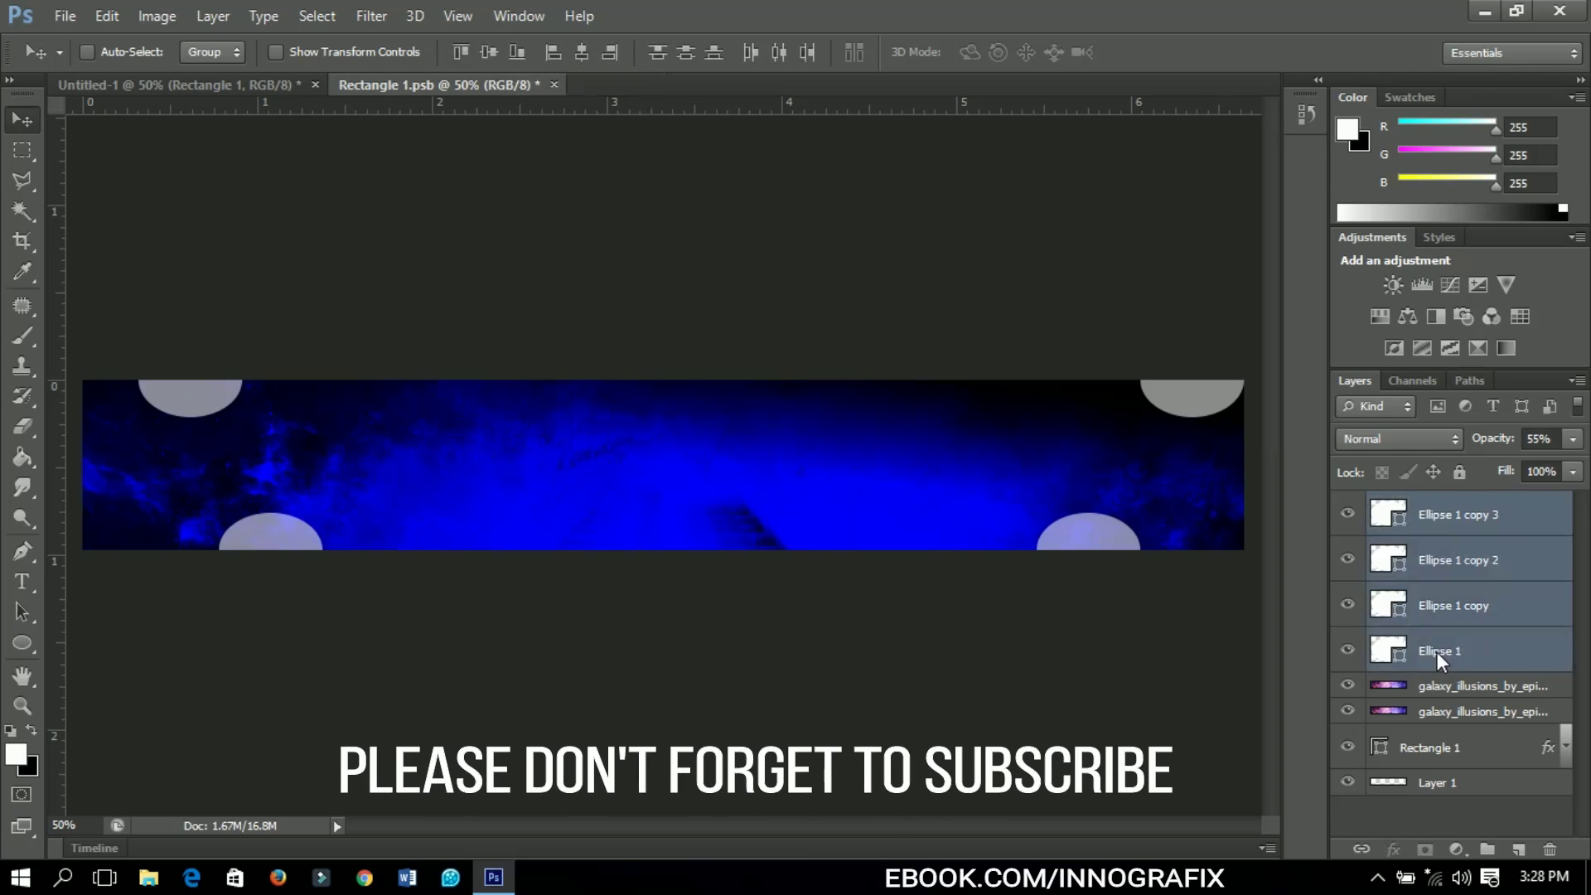
key(ctrl+g)
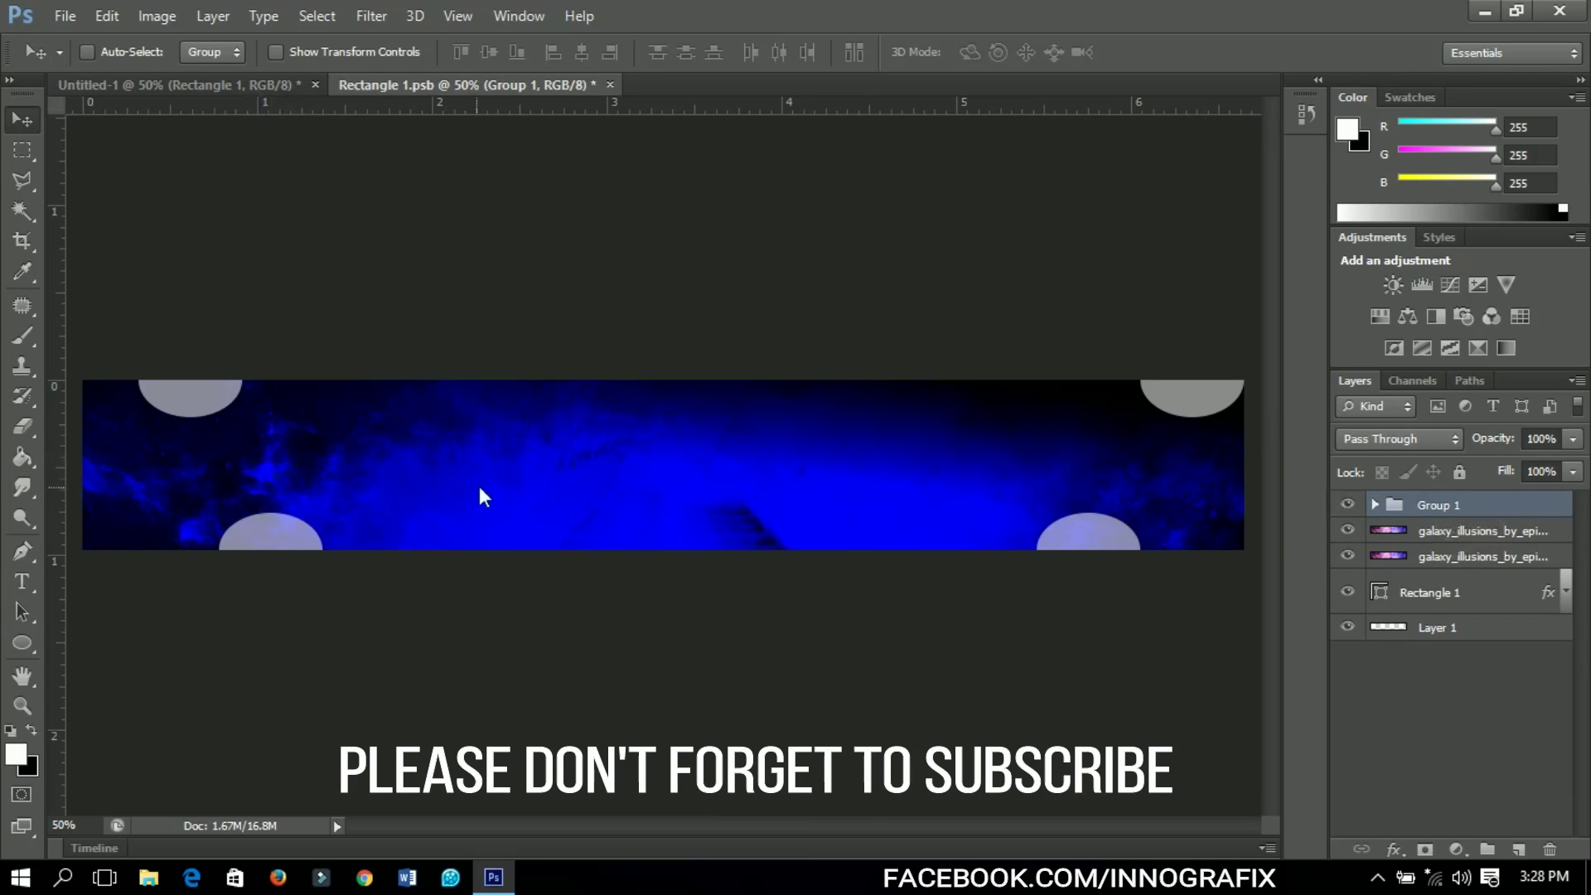
Type 'CHANNELNAME' on the banner in white text
click(23, 584)
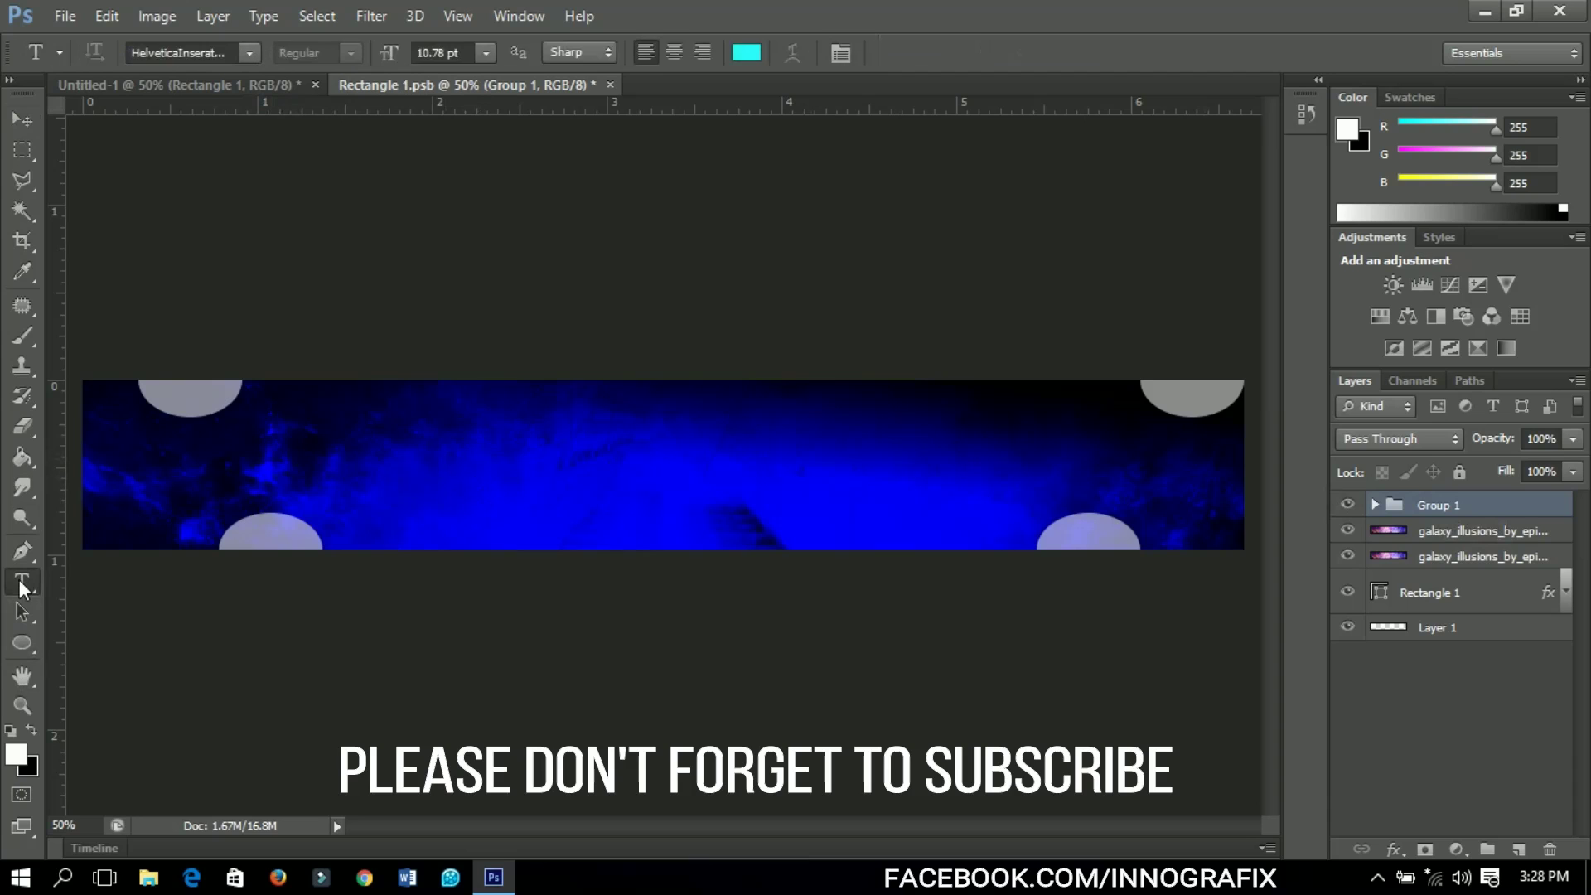
click(482, 472)
click(742, 53)
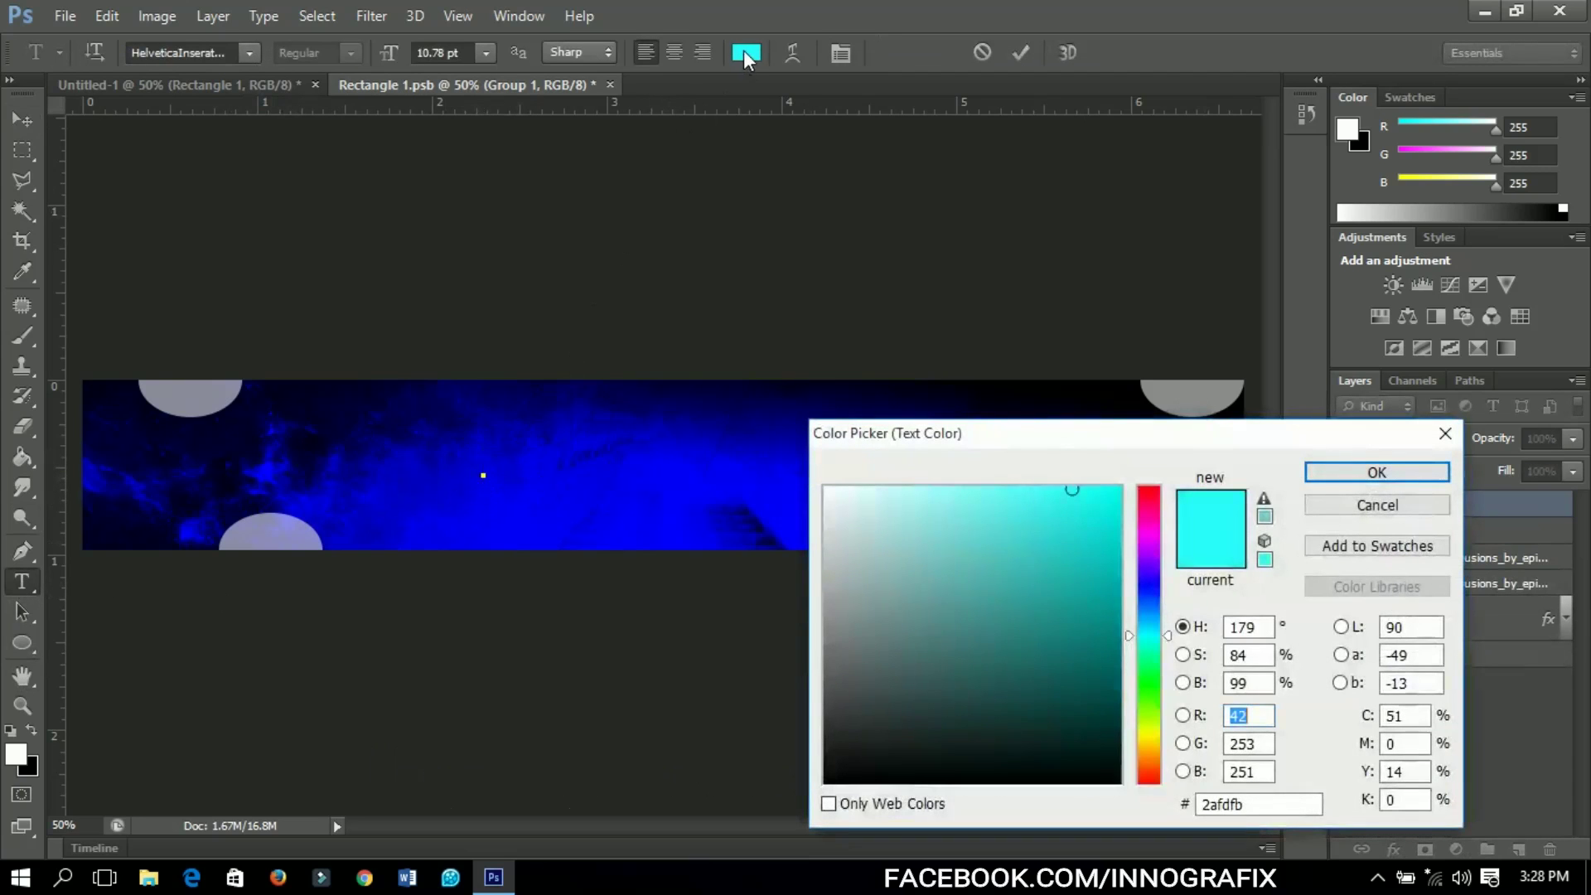
drag(859, 561, 803, 450)
click(1319, 470)
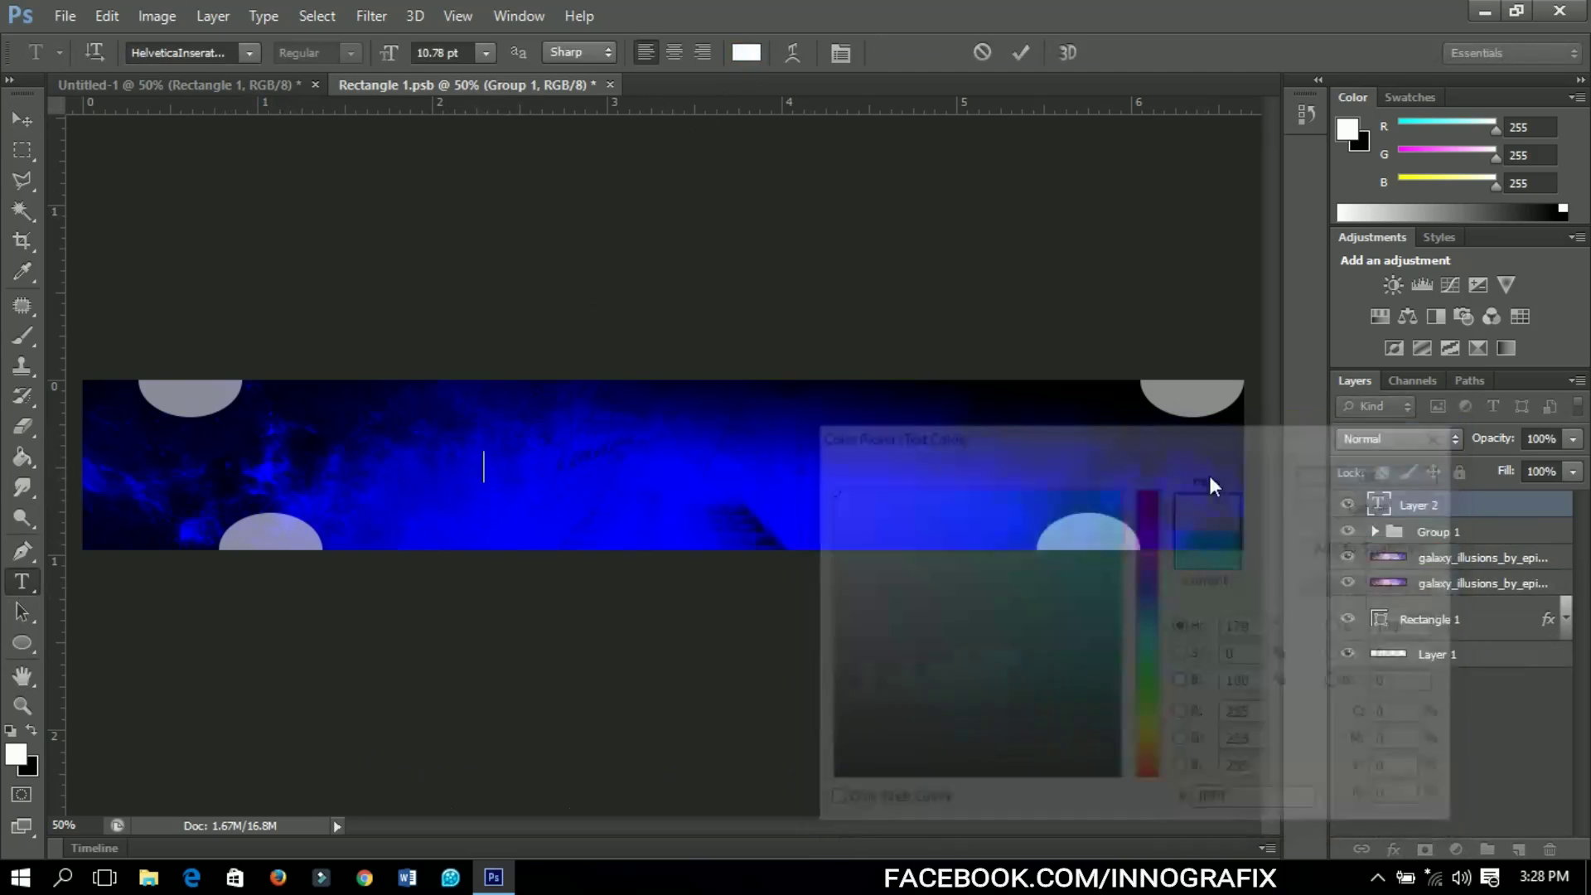
text(CHANNEL)
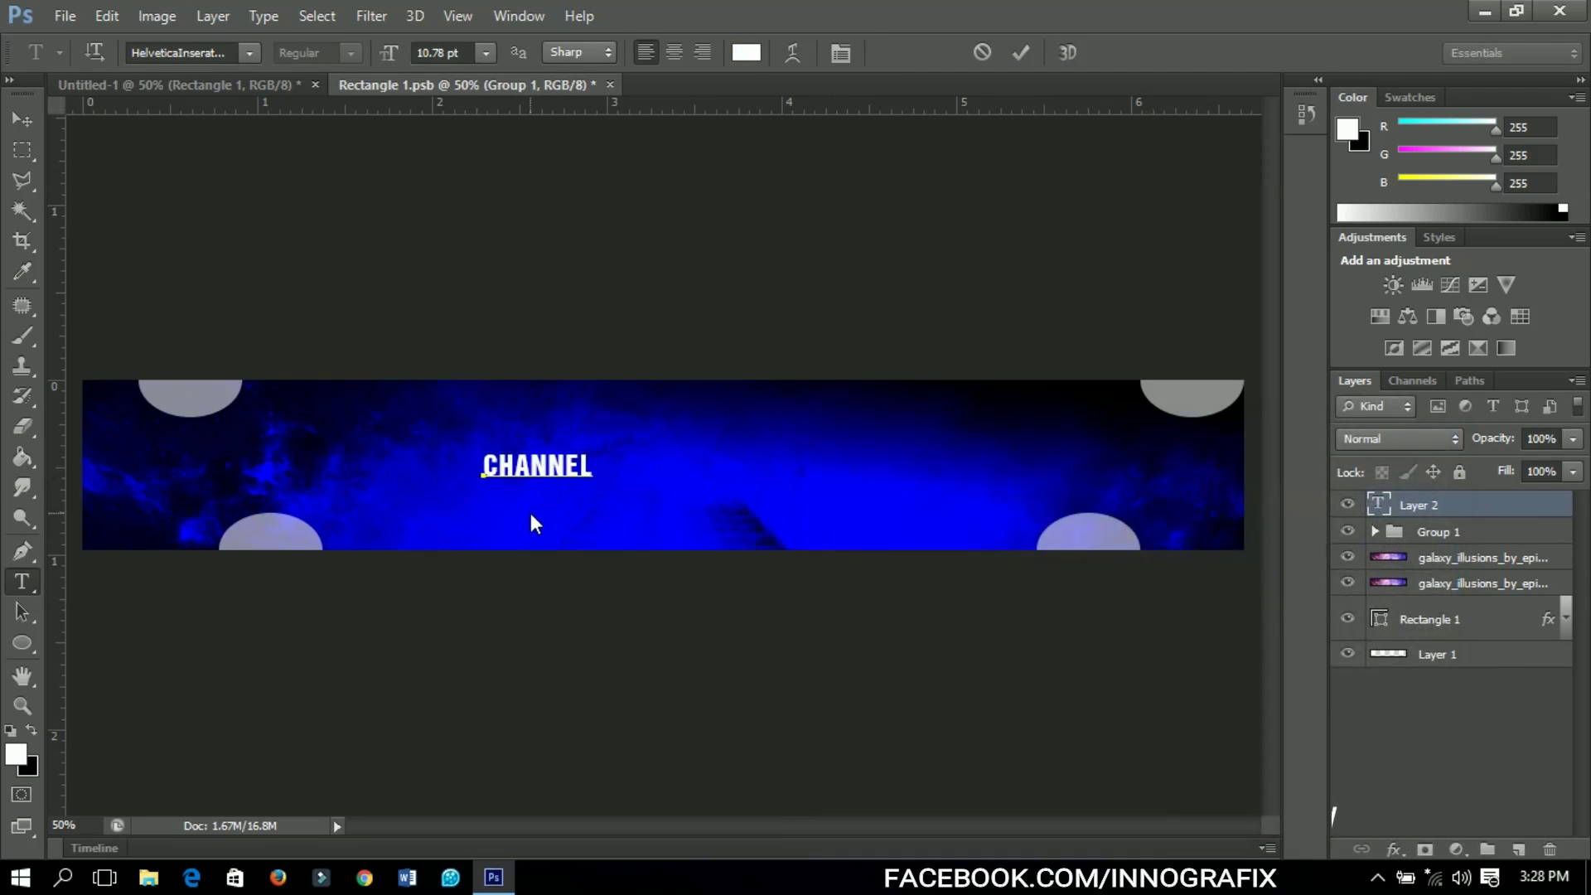
text(NAME)
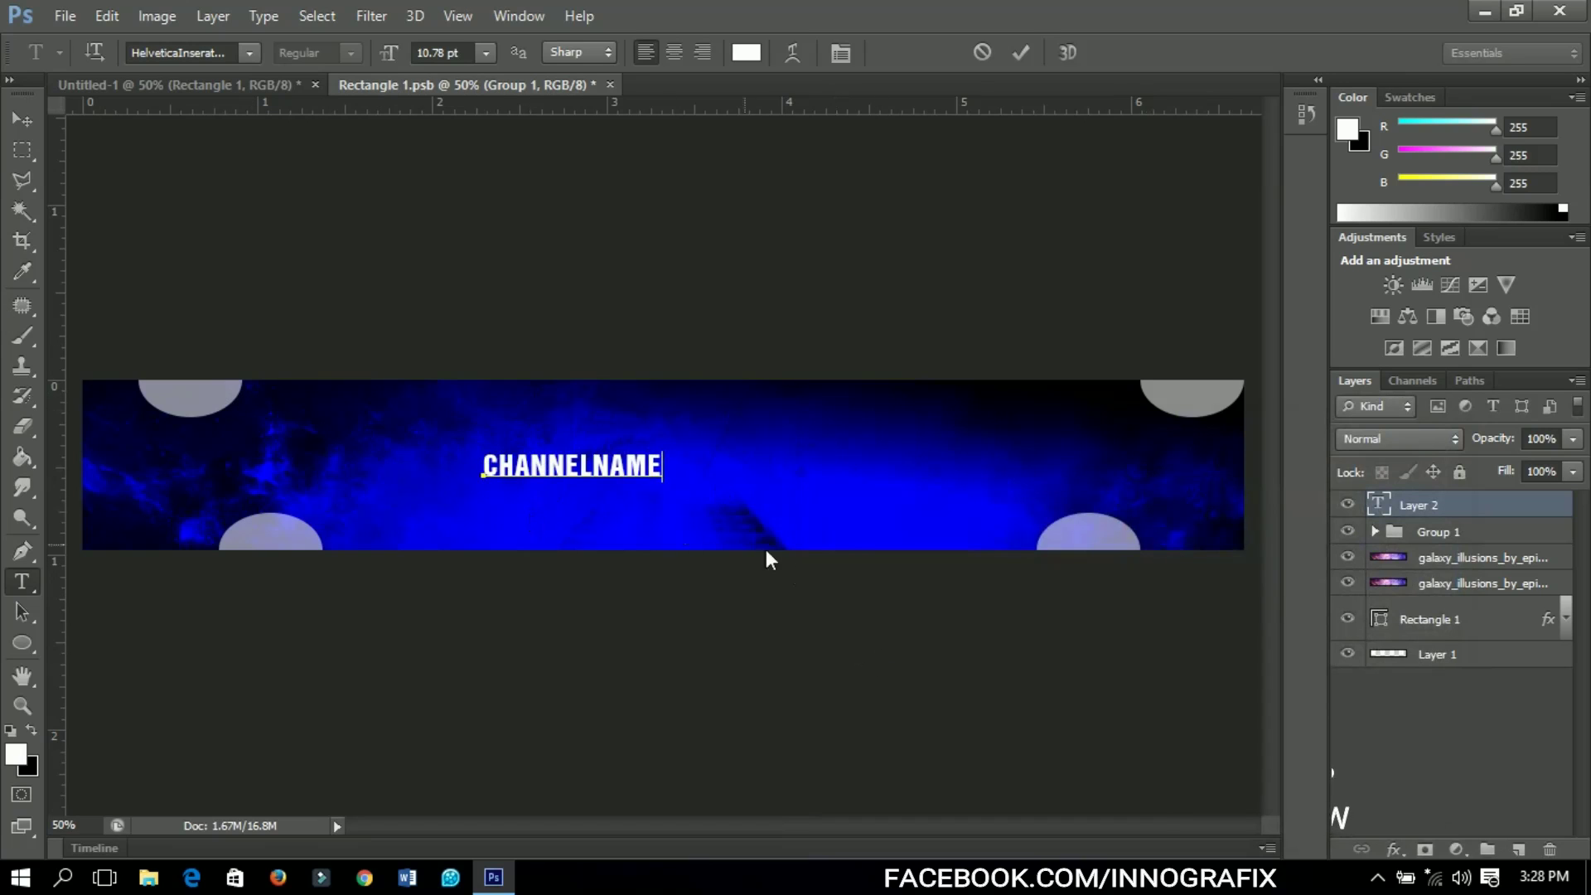
double_click(608, 467)
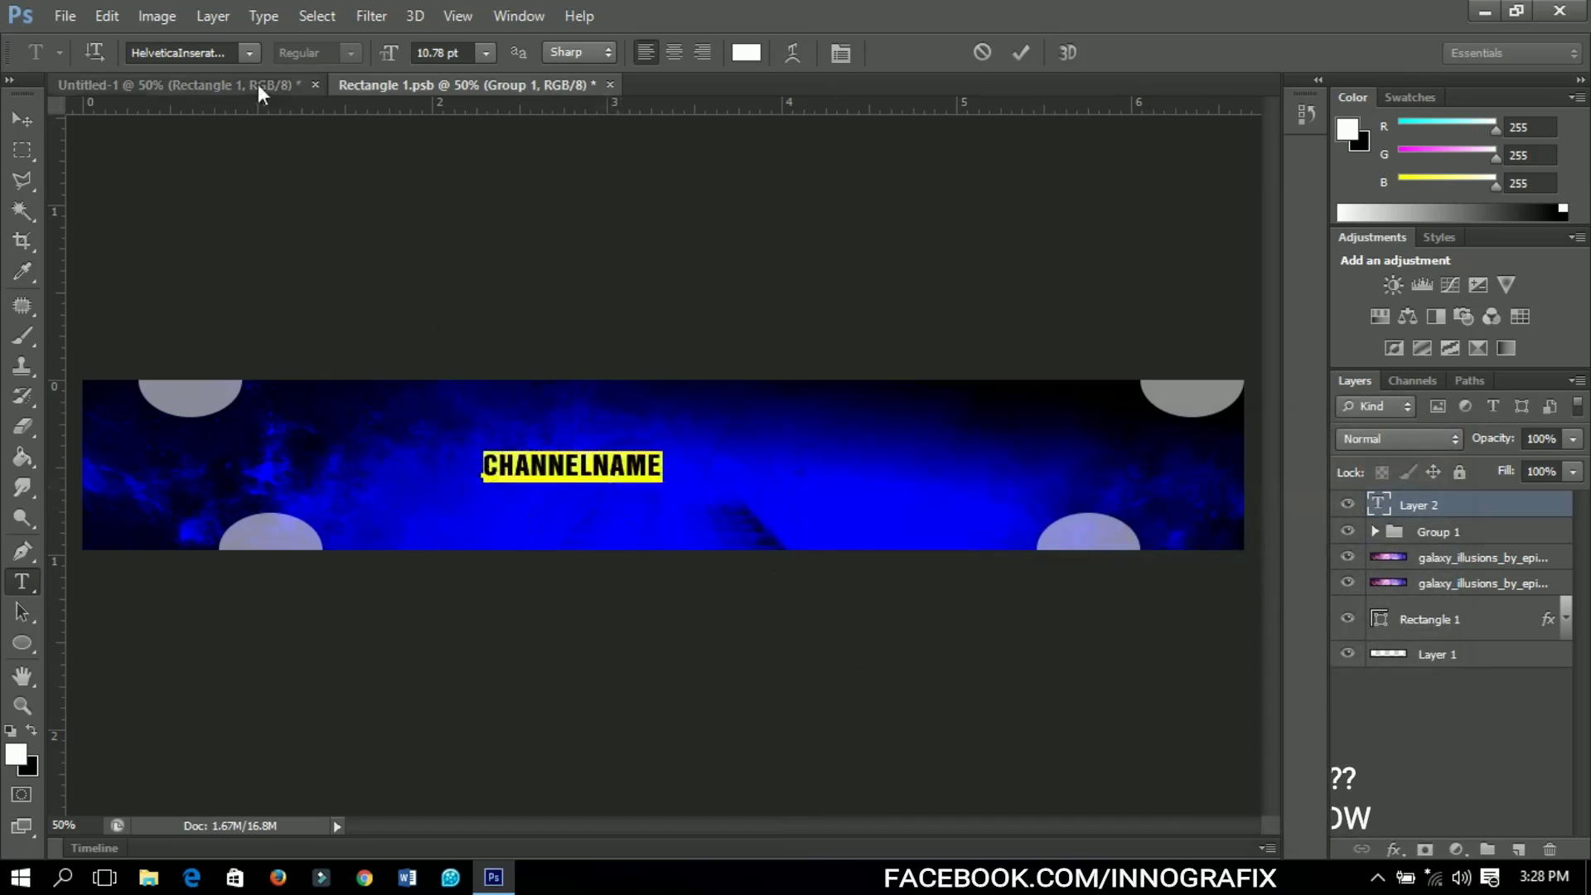
click(245, 51)
click(47, 68)
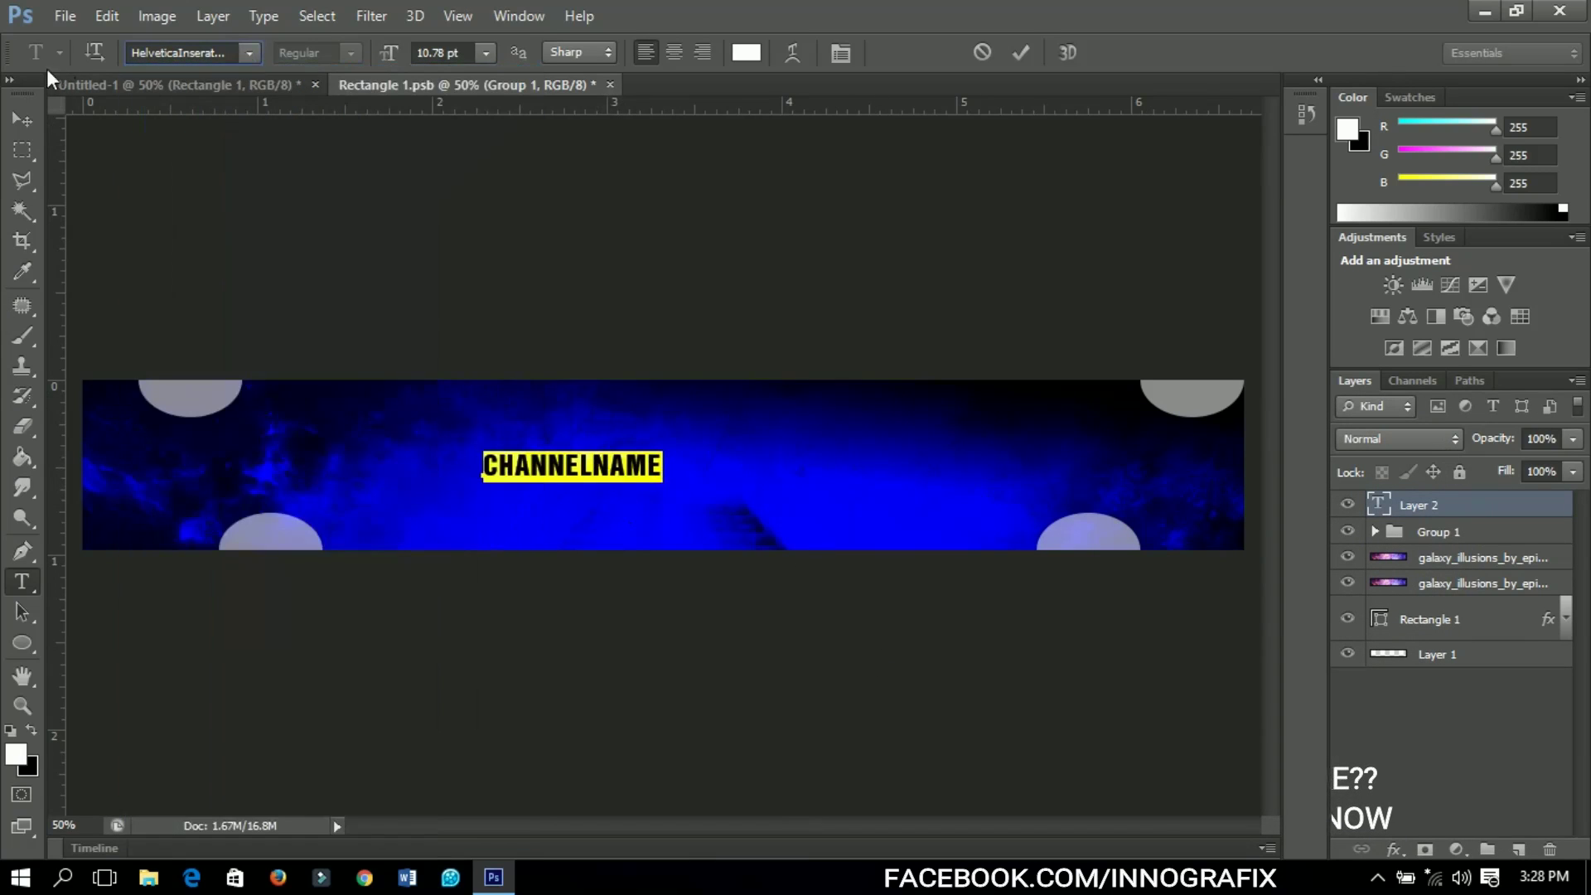
Enlarge the CHANNELNAME text across the banner and centre it horizontally and vertically
click(22, 120)
key(ctrl+t)
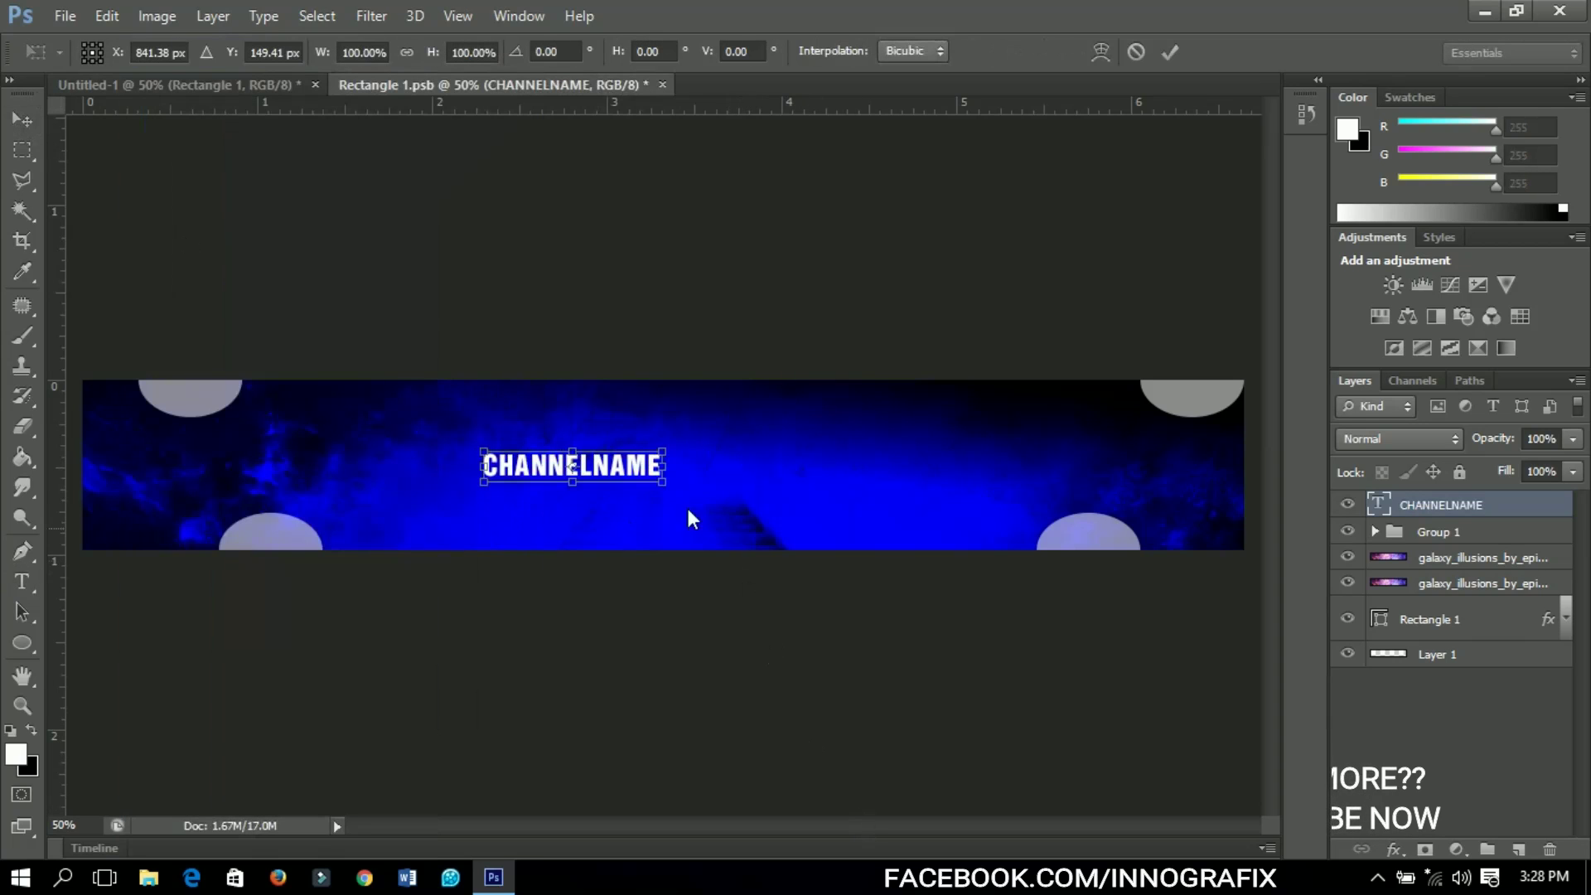
drag(662, 477, 929, 595)
double_click(862, 494)
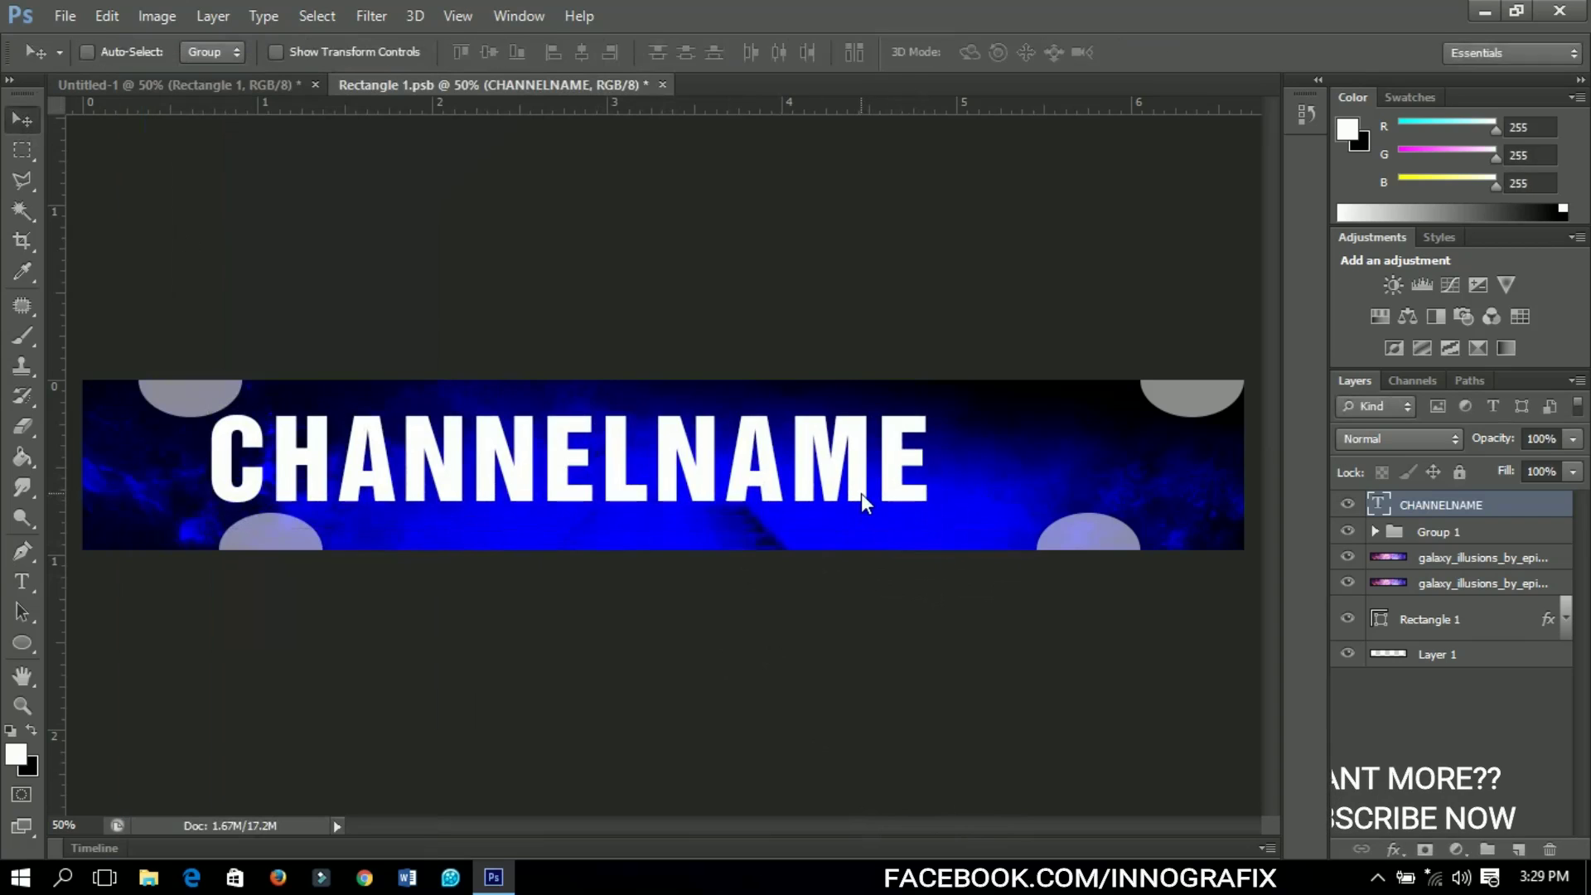
key(ctrl+a)
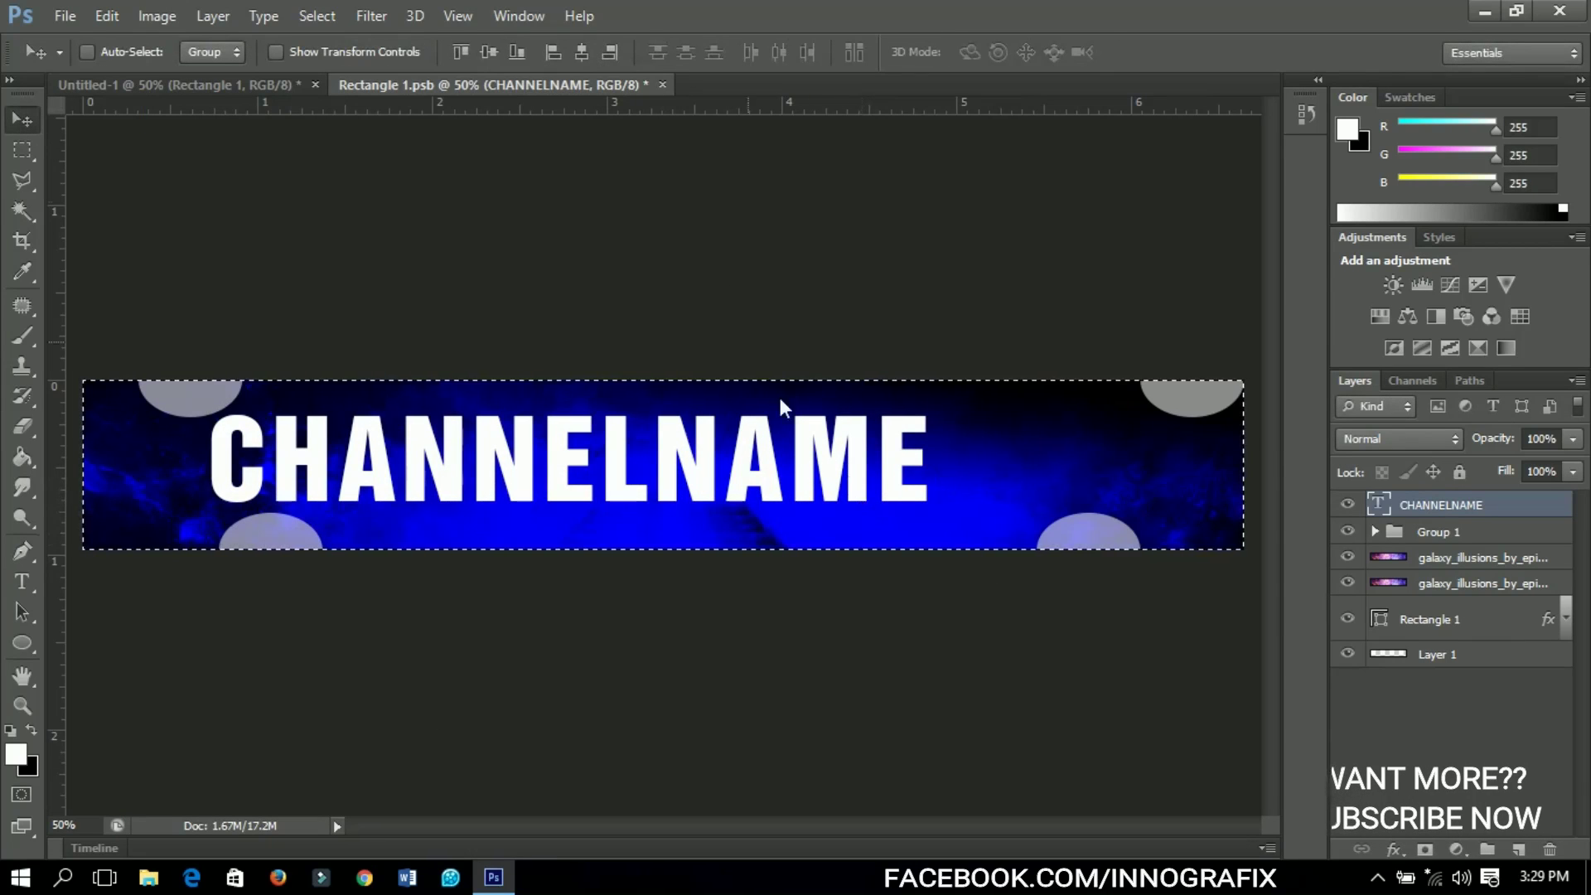
click(585, 57)
click(487, 51)
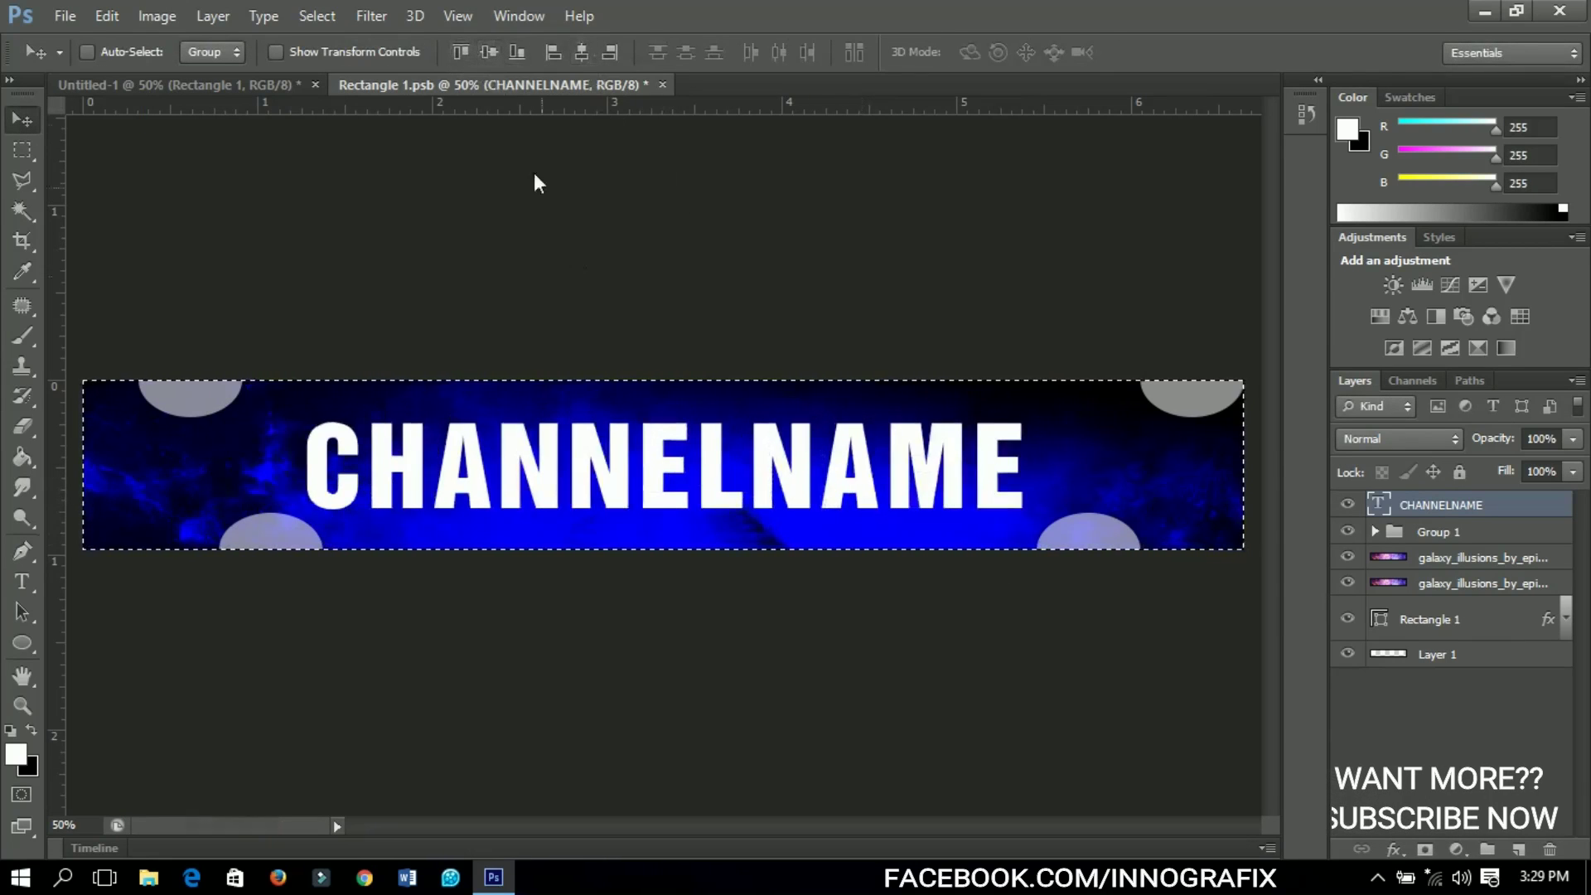
key(ctrl+d)
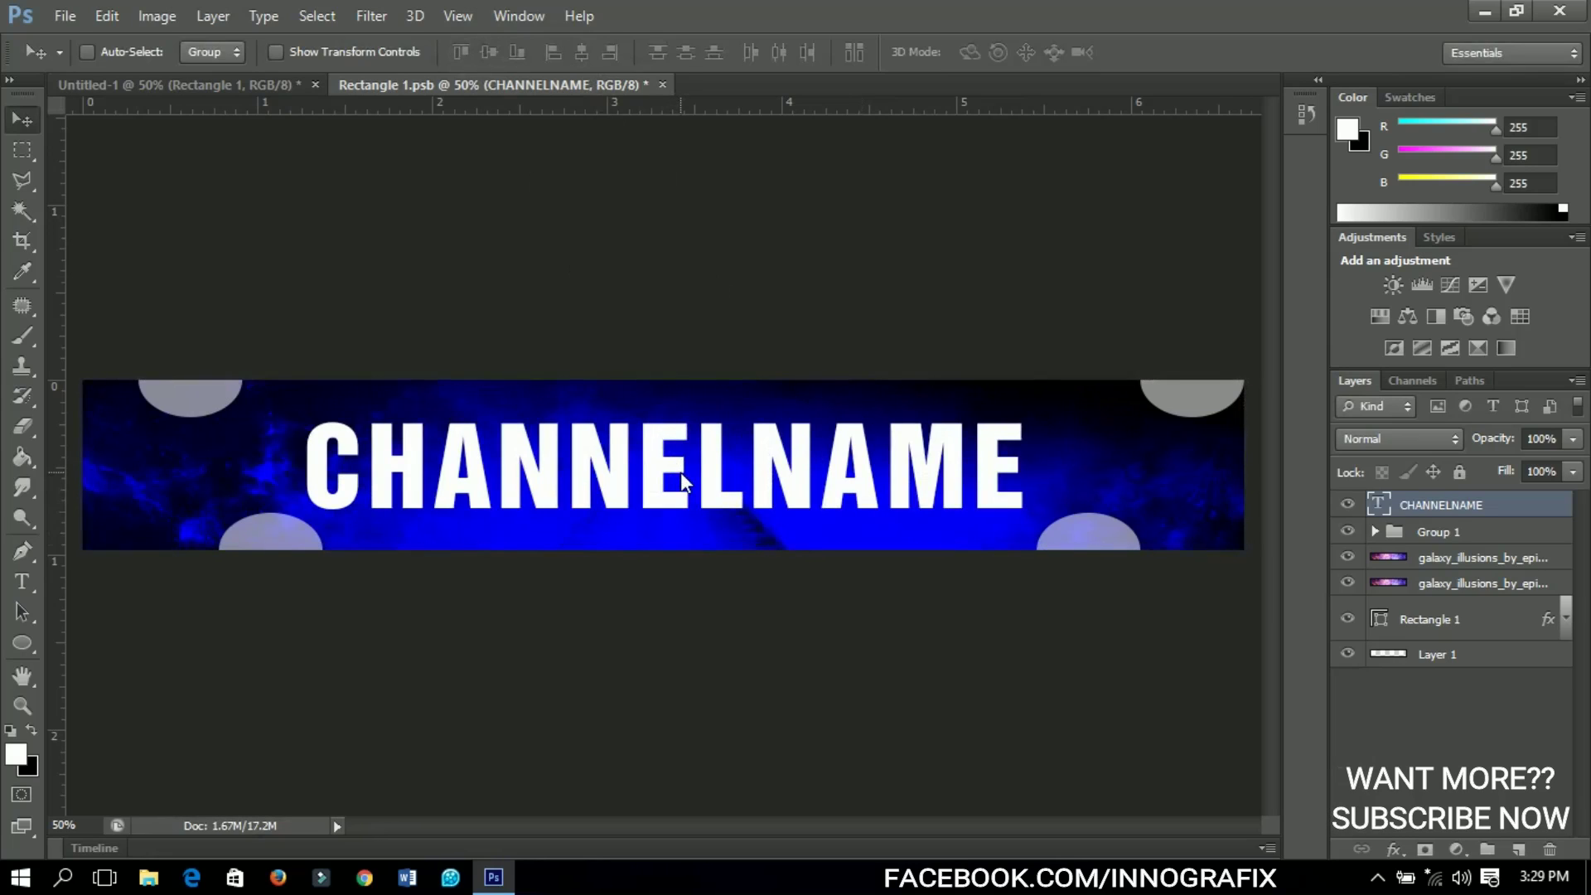
Add a Gradient Overlay layer style to the CHANNELNAME layer
right_click(1420, 510)
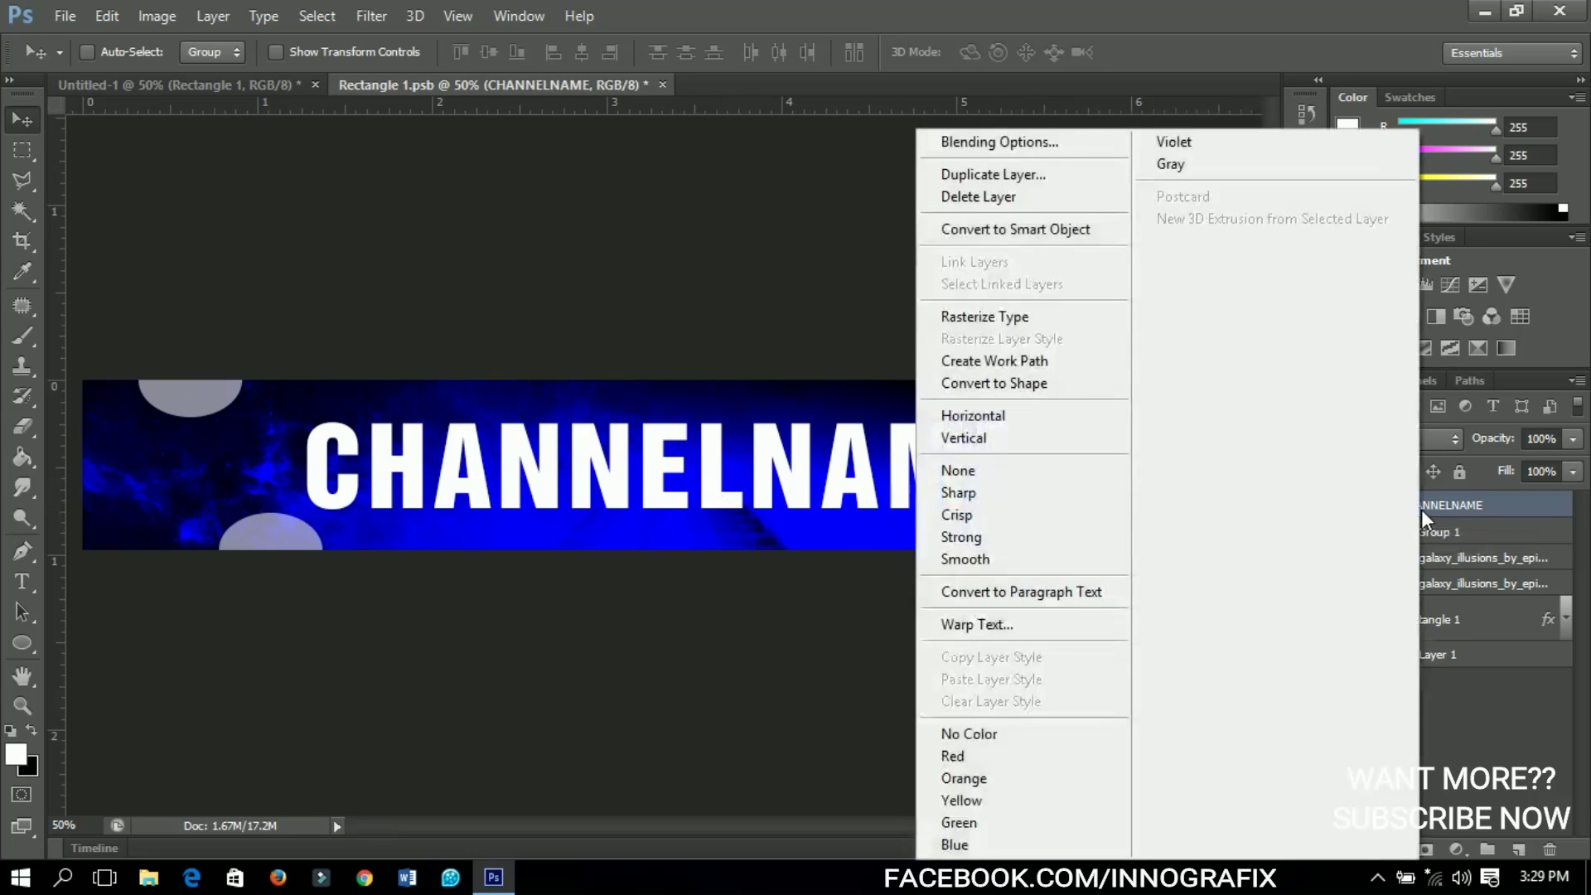
click(993, 152)
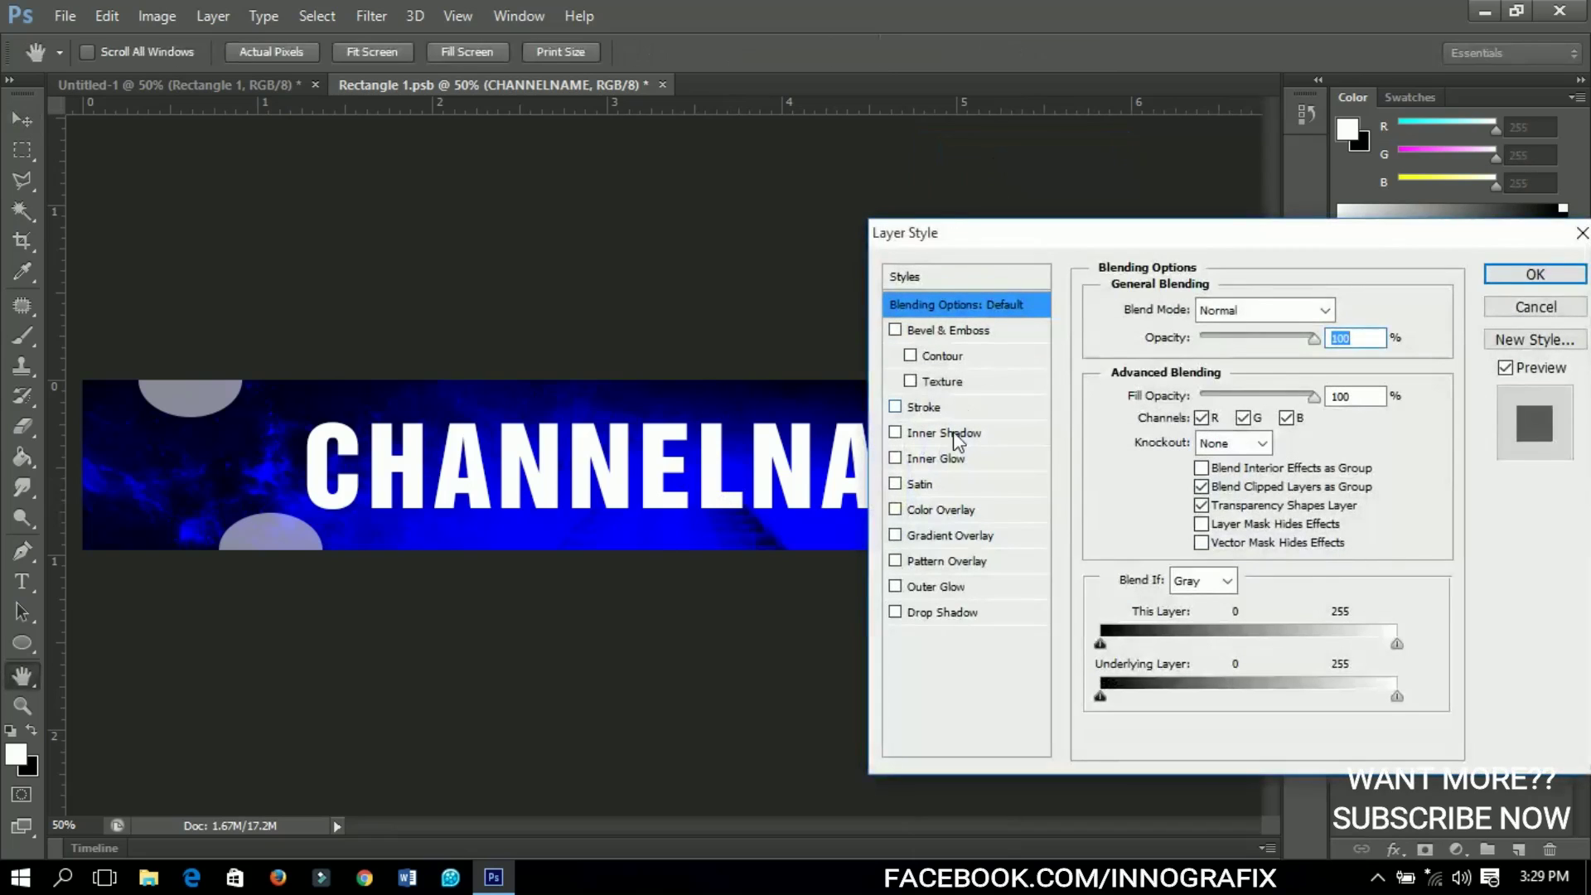
click(939, 537)
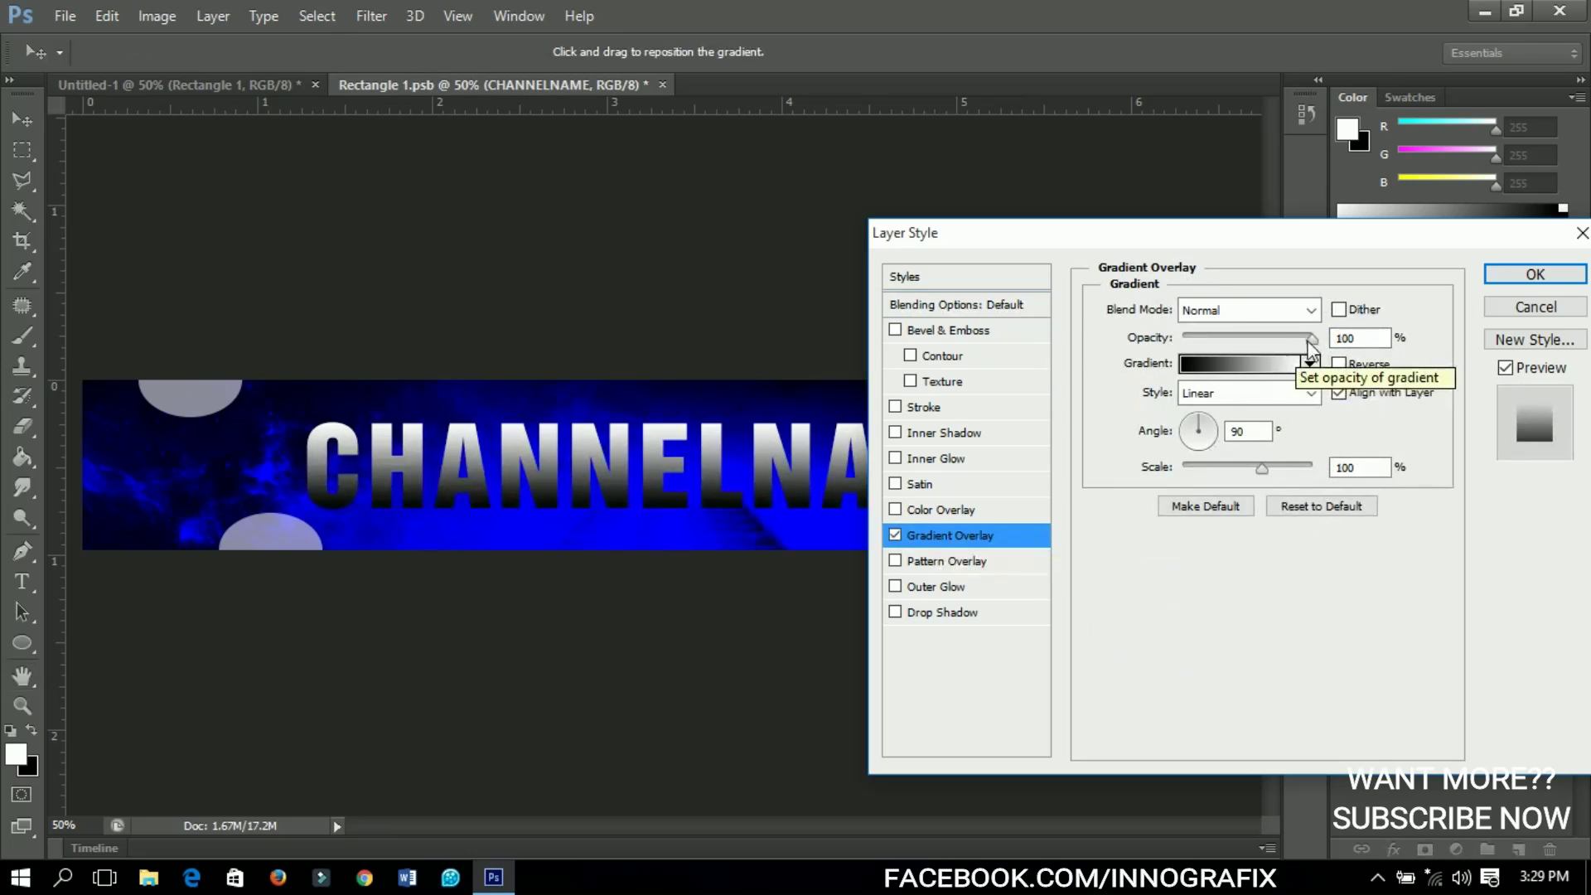
click(1276, 362)
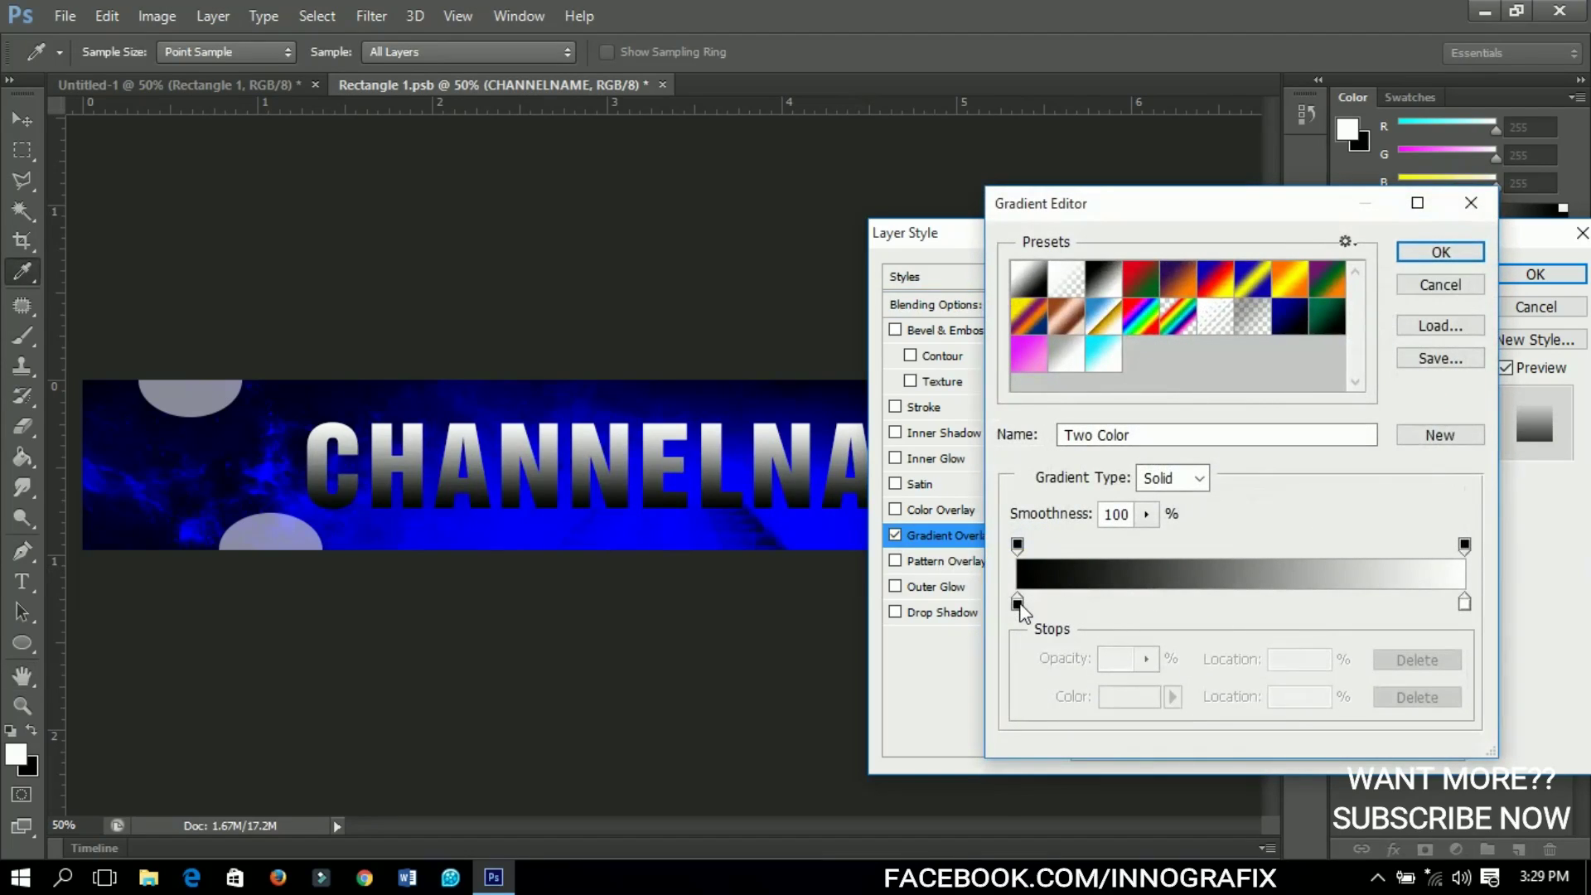
click(1440, 252)
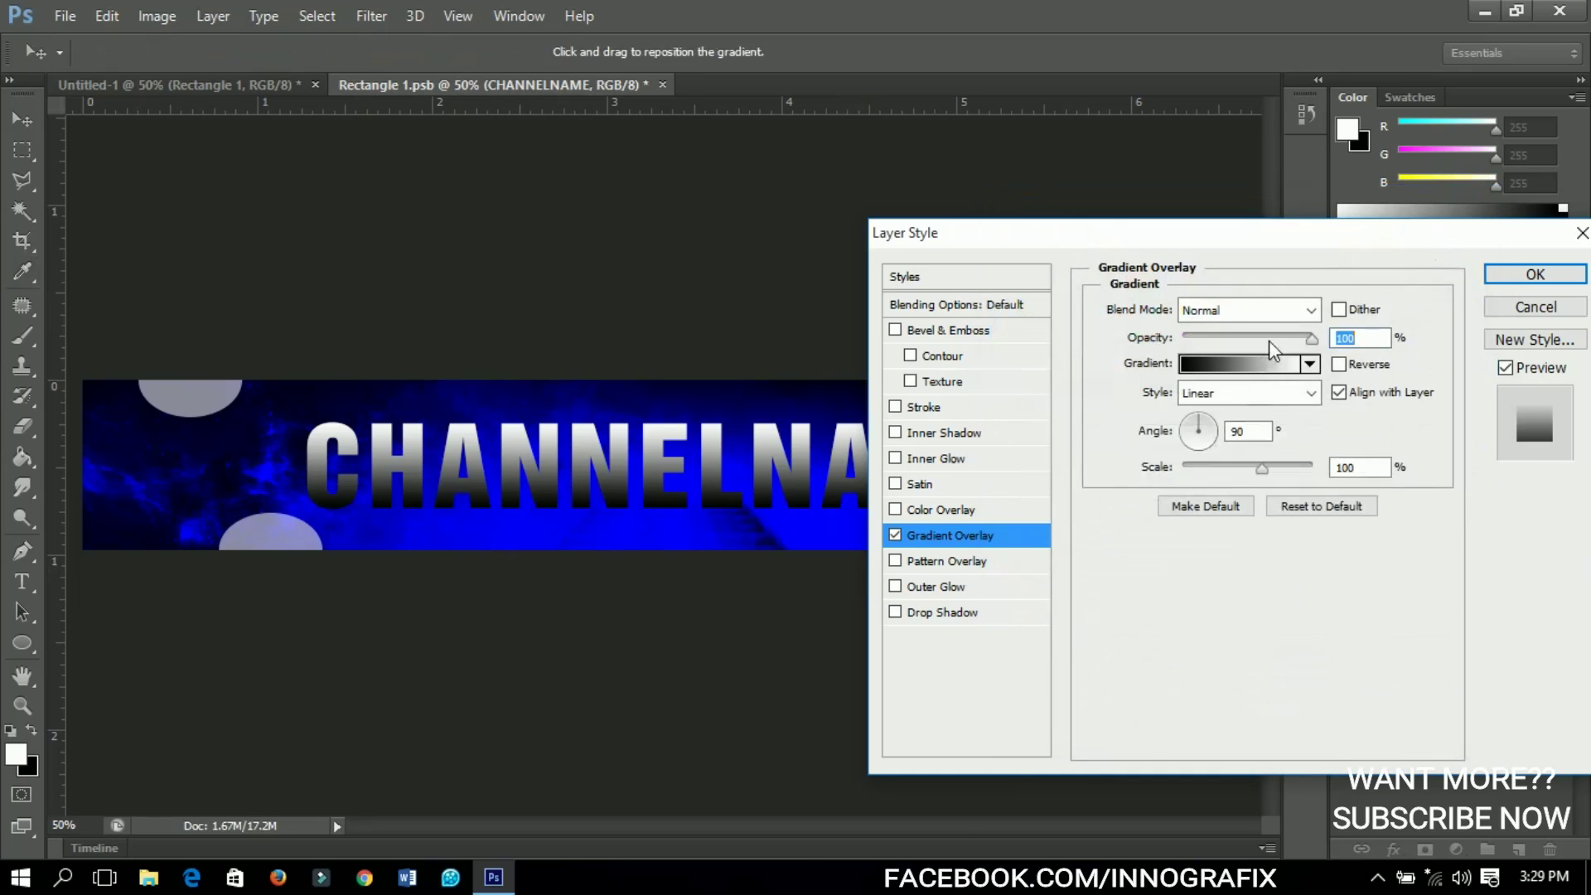
Set the gradient overlay opacity to 40%, keep Align with Layer on, and enable Stroke
drag(1272, 346, 1254, 345)
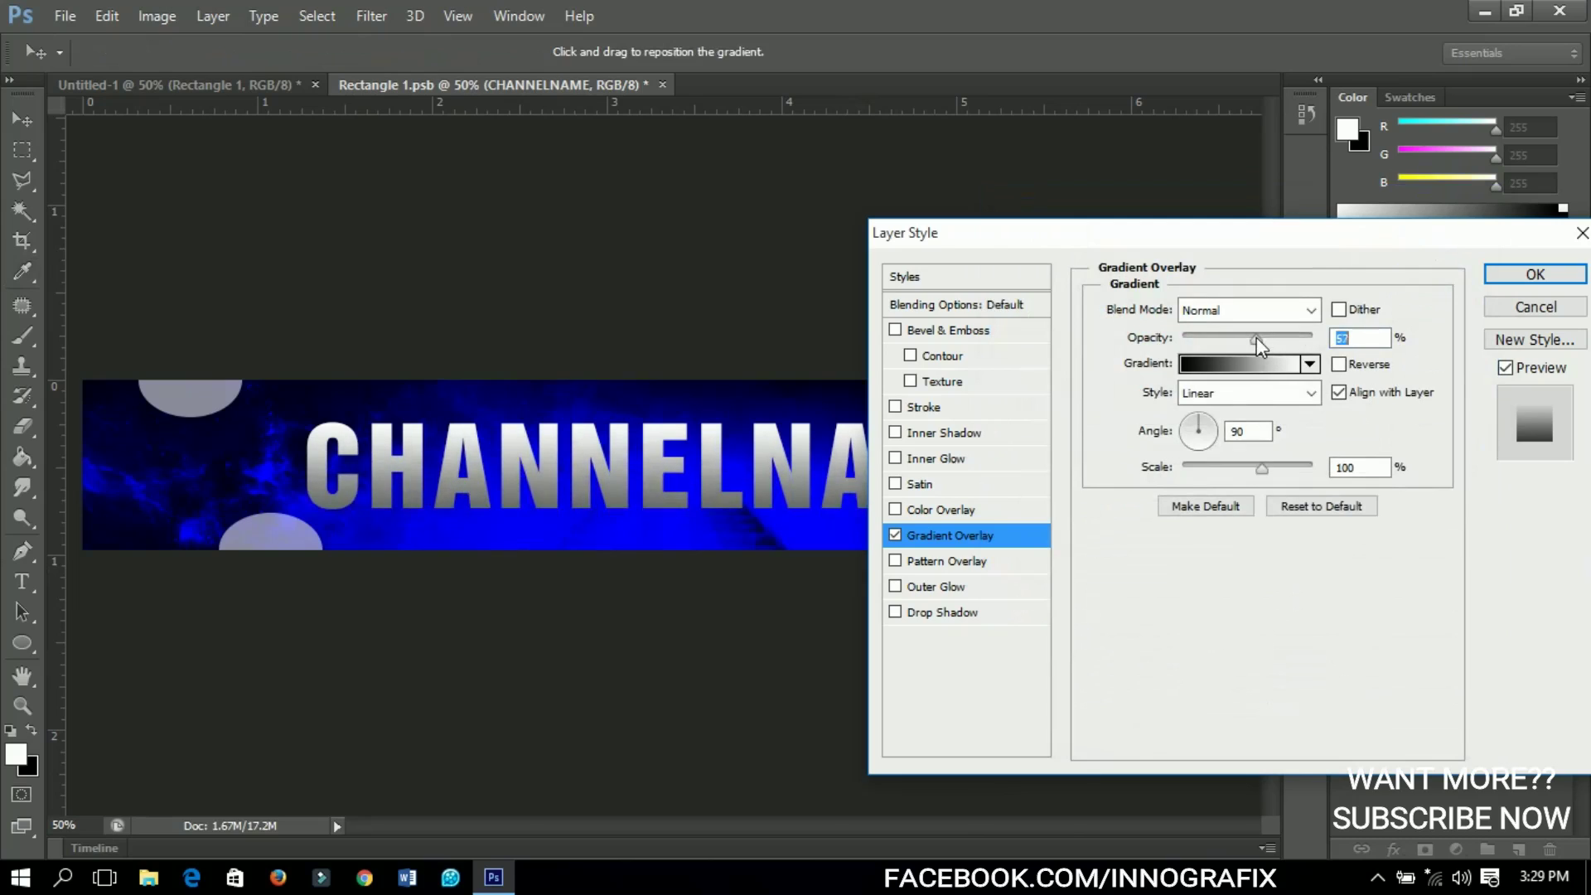
text(40)
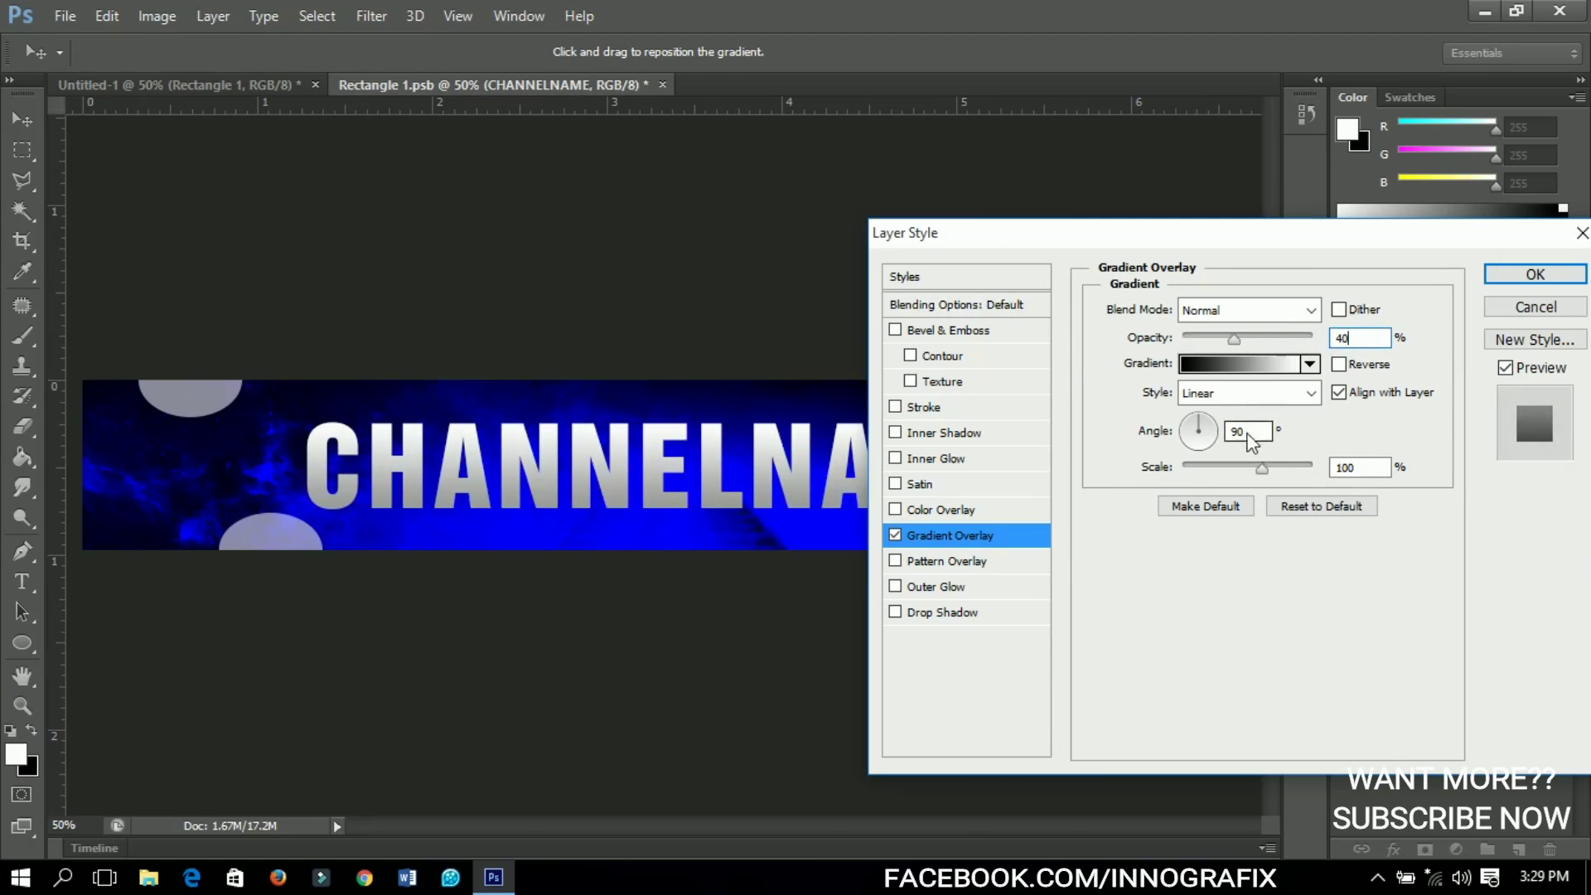
click(1339, 393)
click(1339, 393)
click(1228, 435)
click(933, 409)
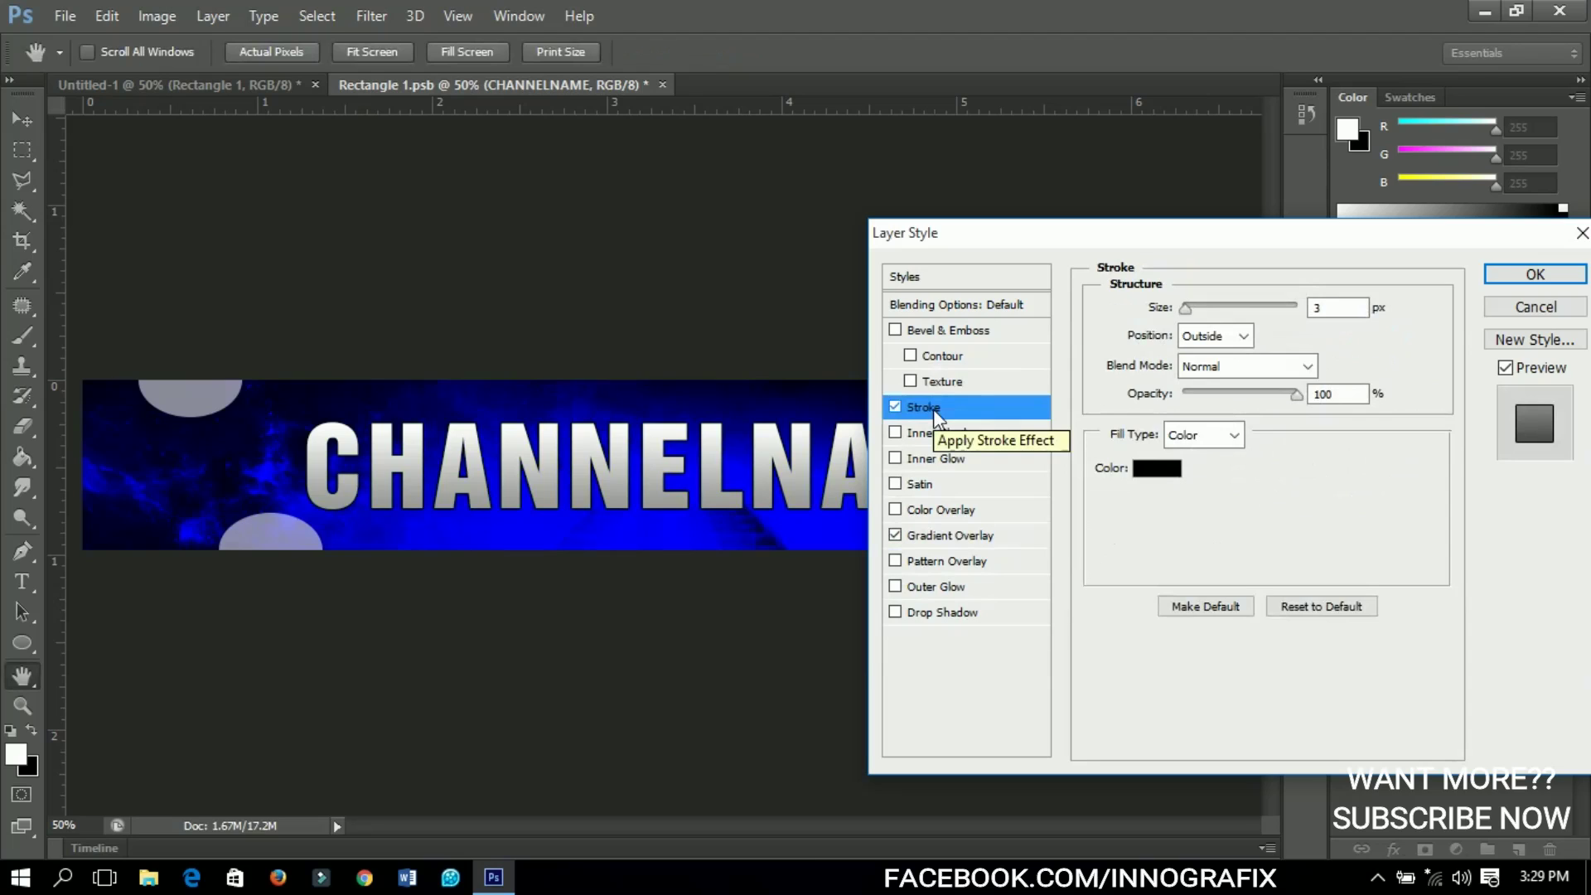
Set the stroke size to 18 px and enable Outer Glow, keeping its pale yellow colour
double_click(1321, 307)
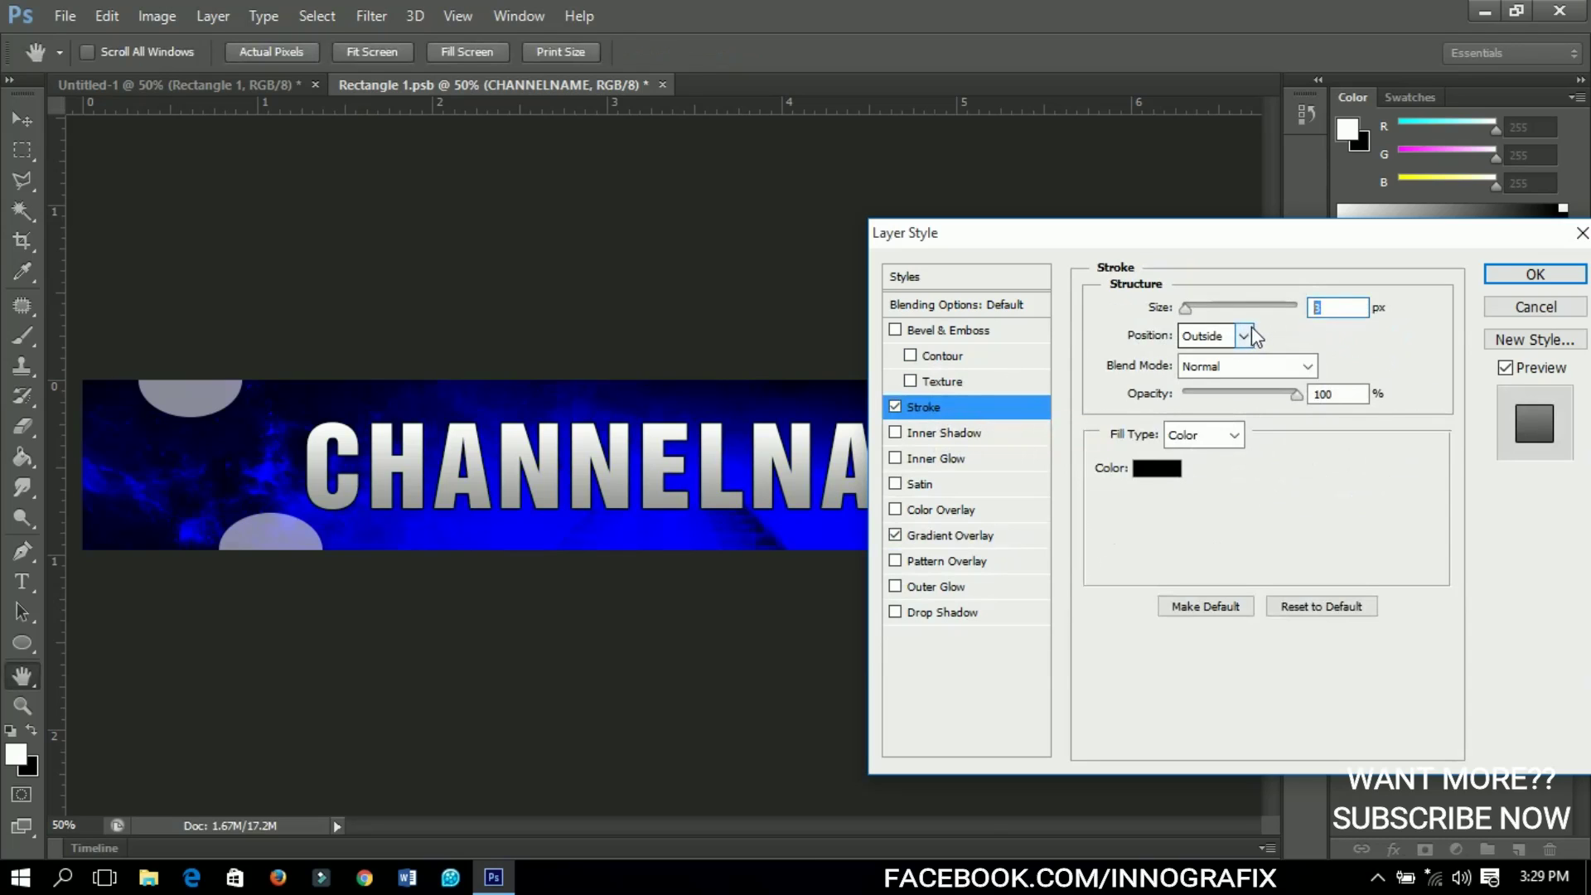
text(18)
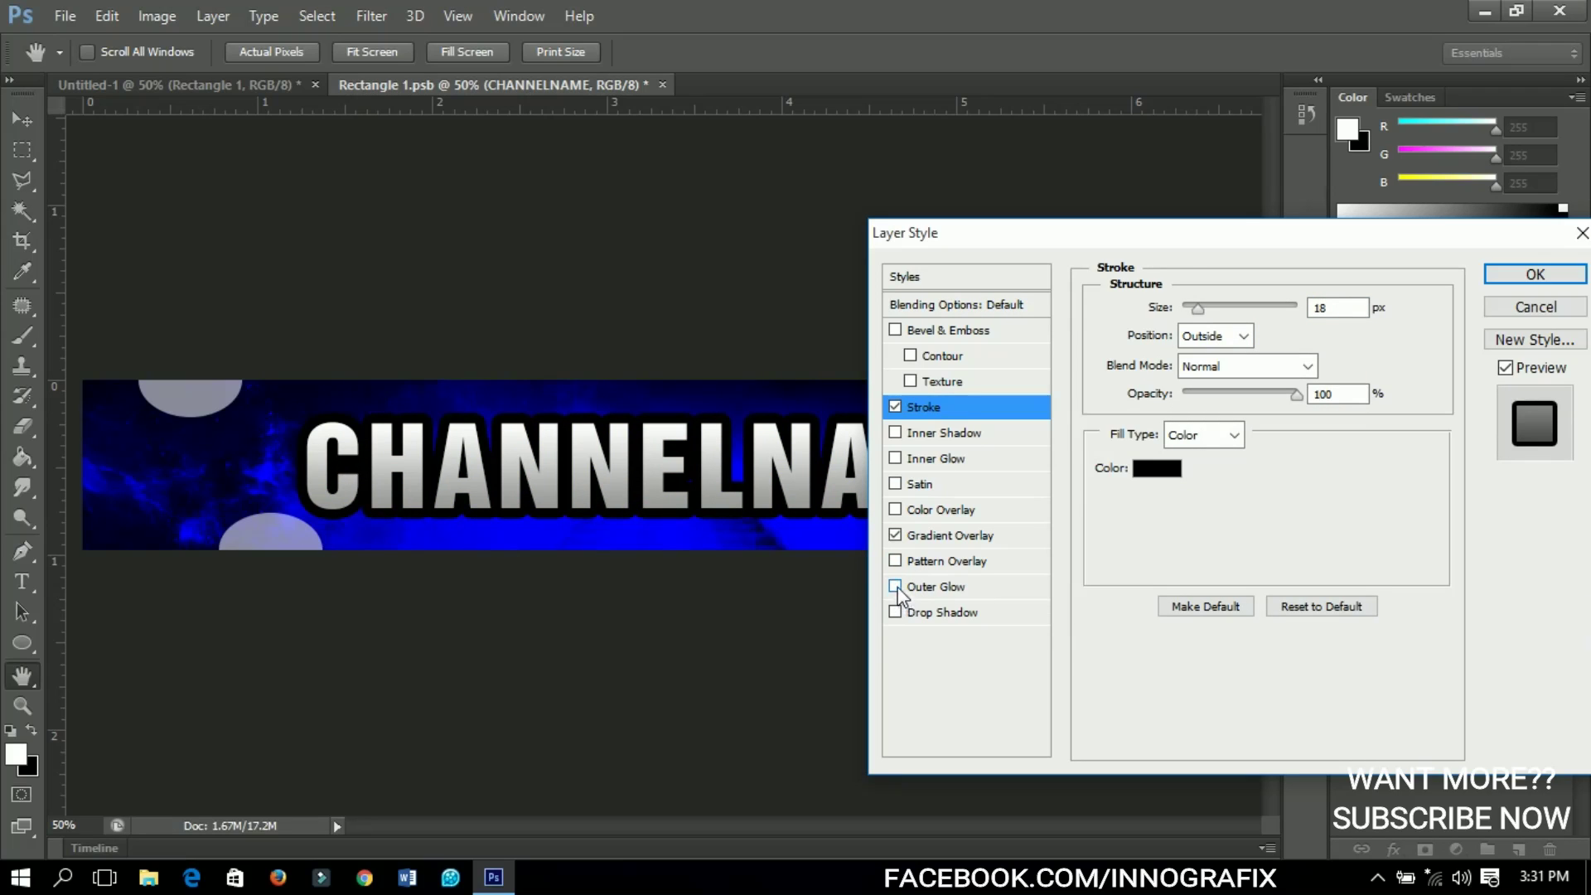
click(930, 585)
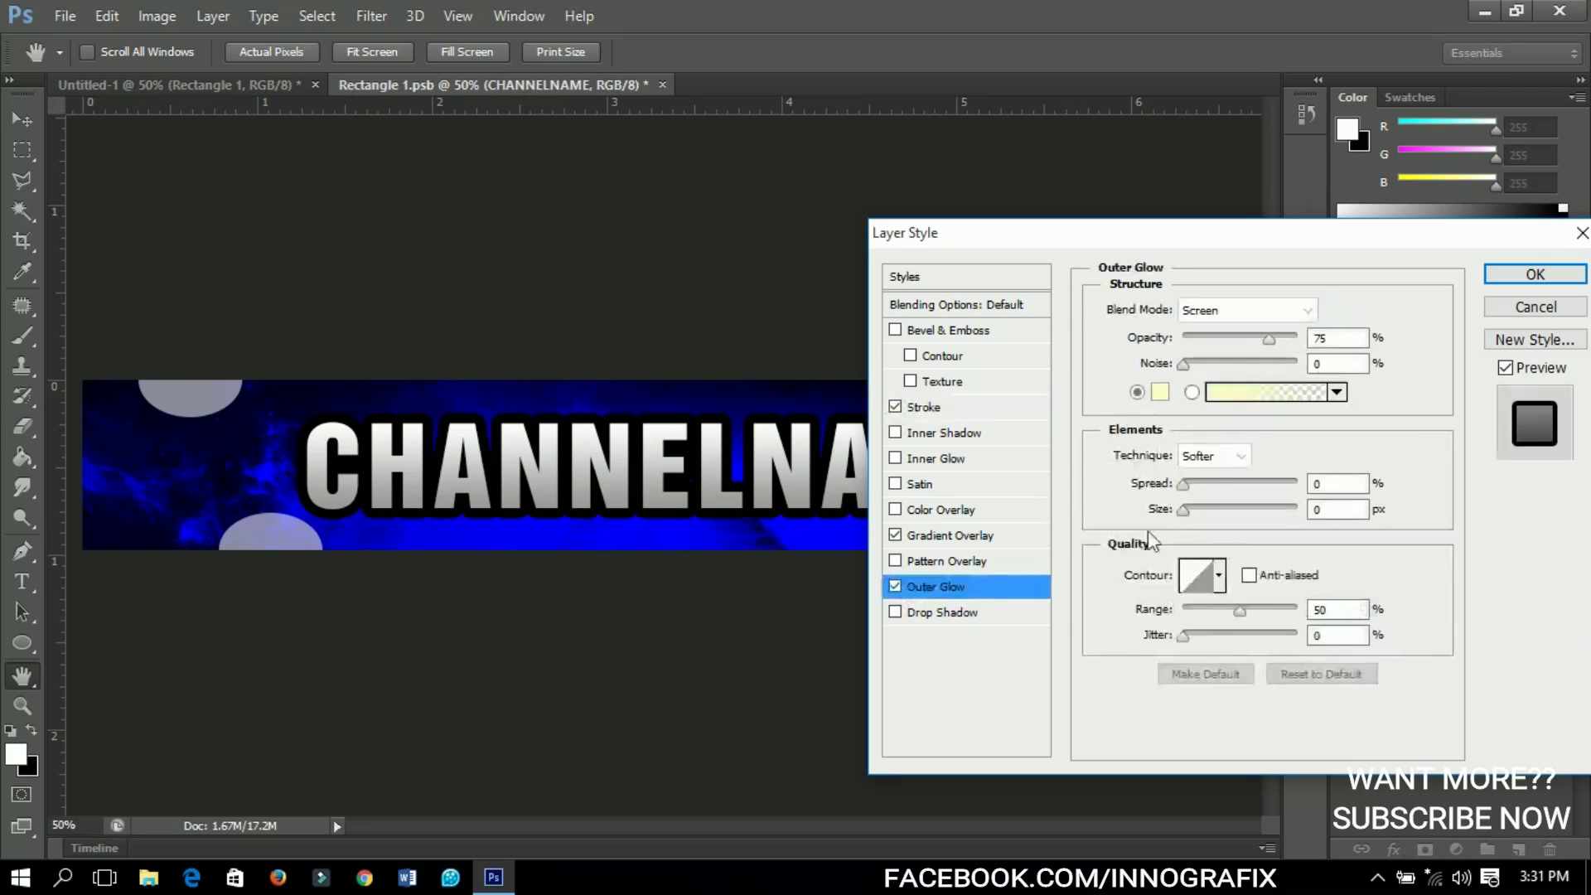
click(1160, 392)
click(1254, 804)
drag(1254, 804, 1150, 812)
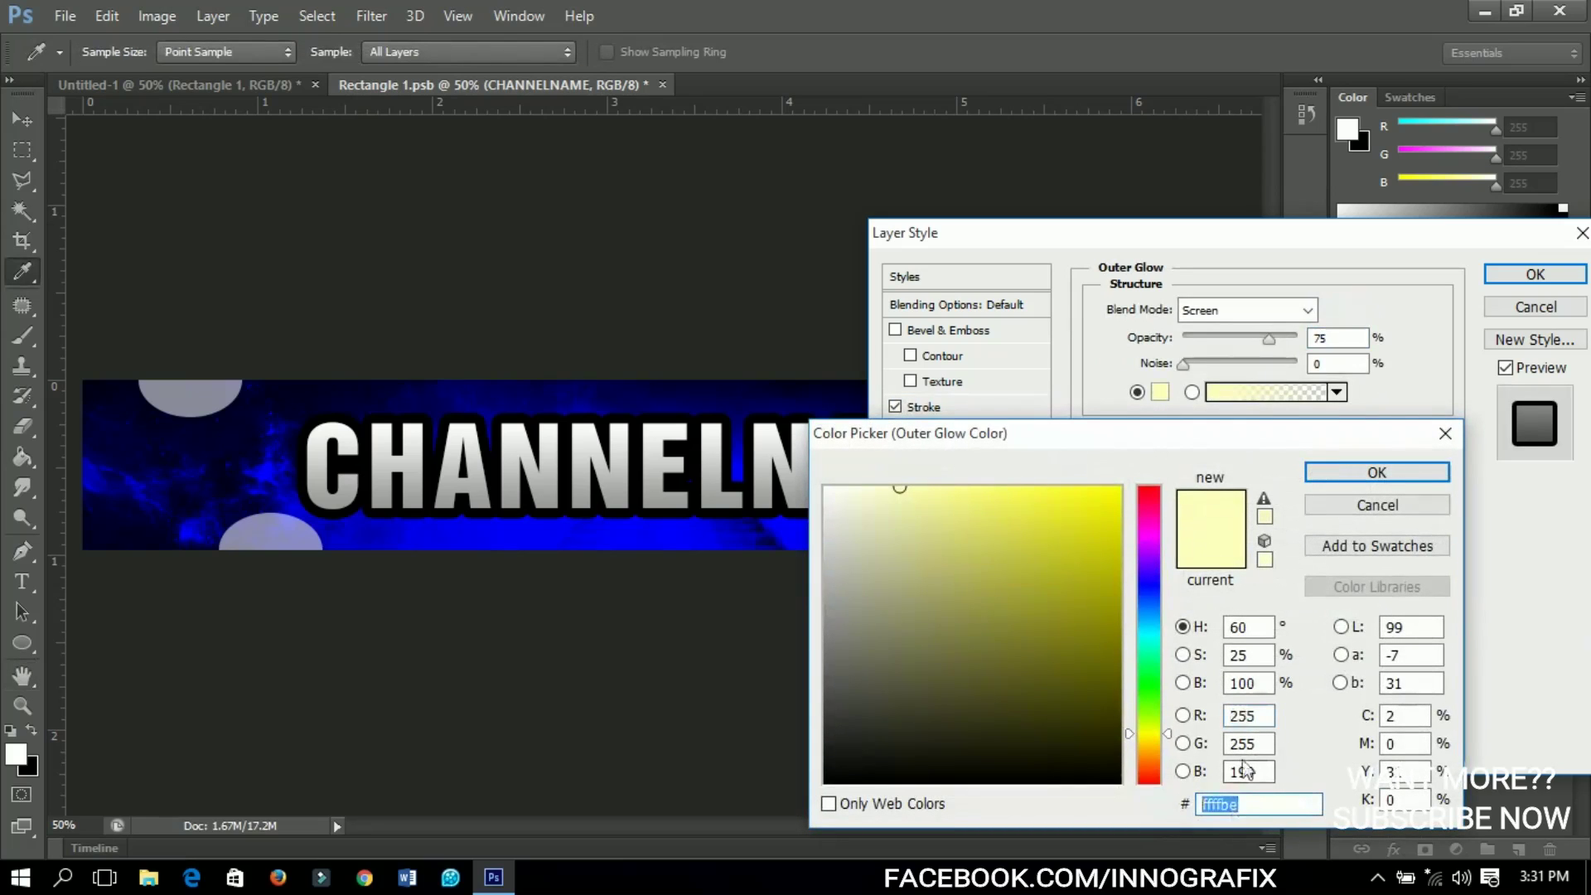
click(1363, 479)
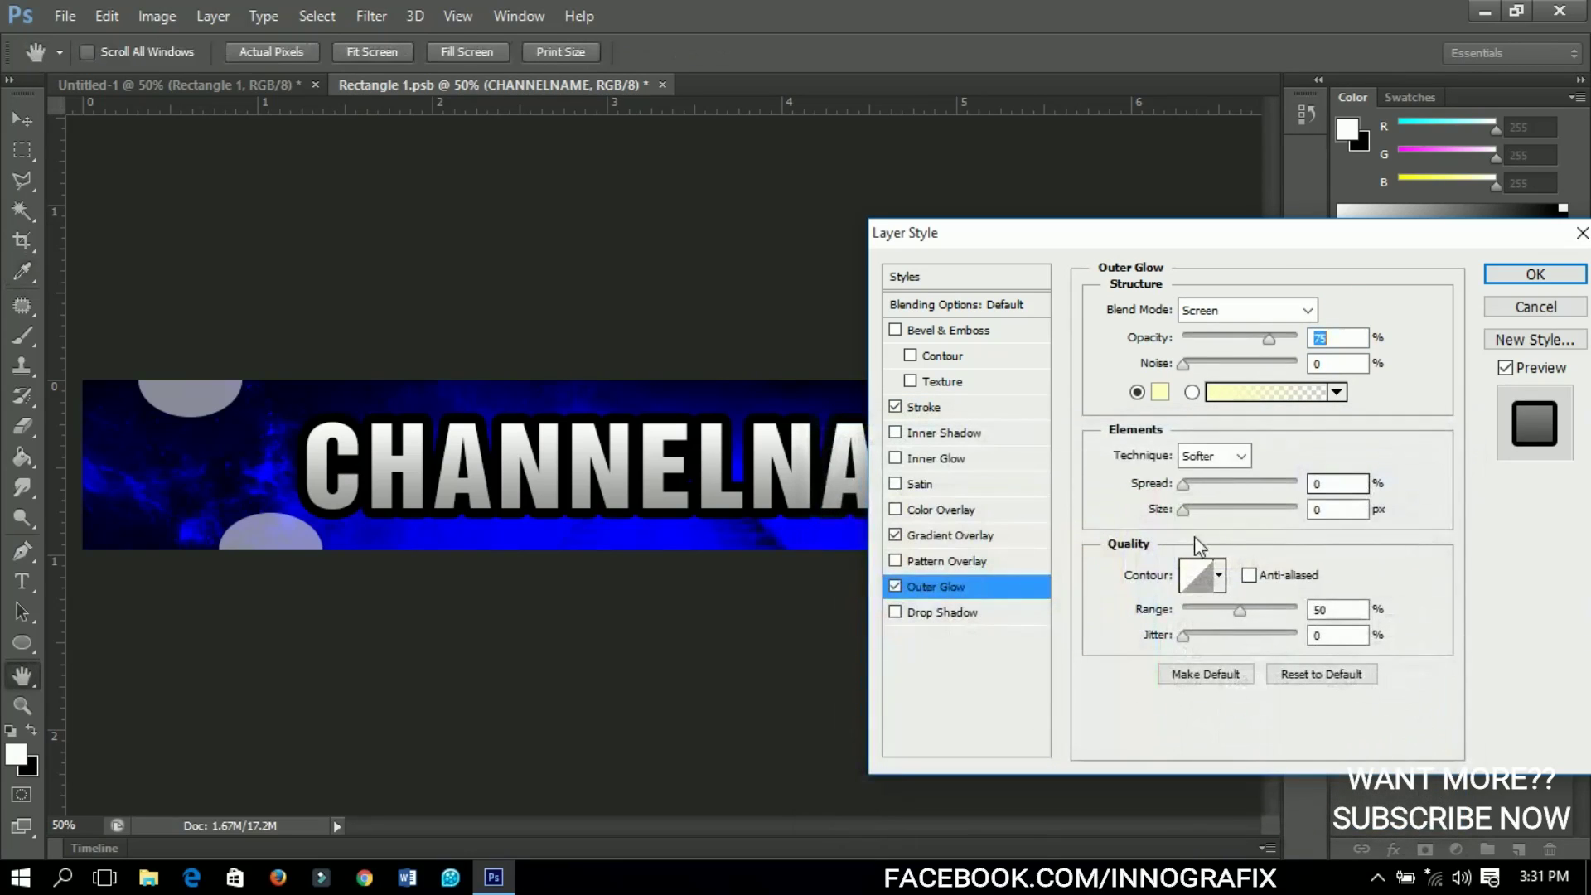
Set the outer glow spread to 24% and size to 51 px, then apply the effects
double_click(1317, 484)
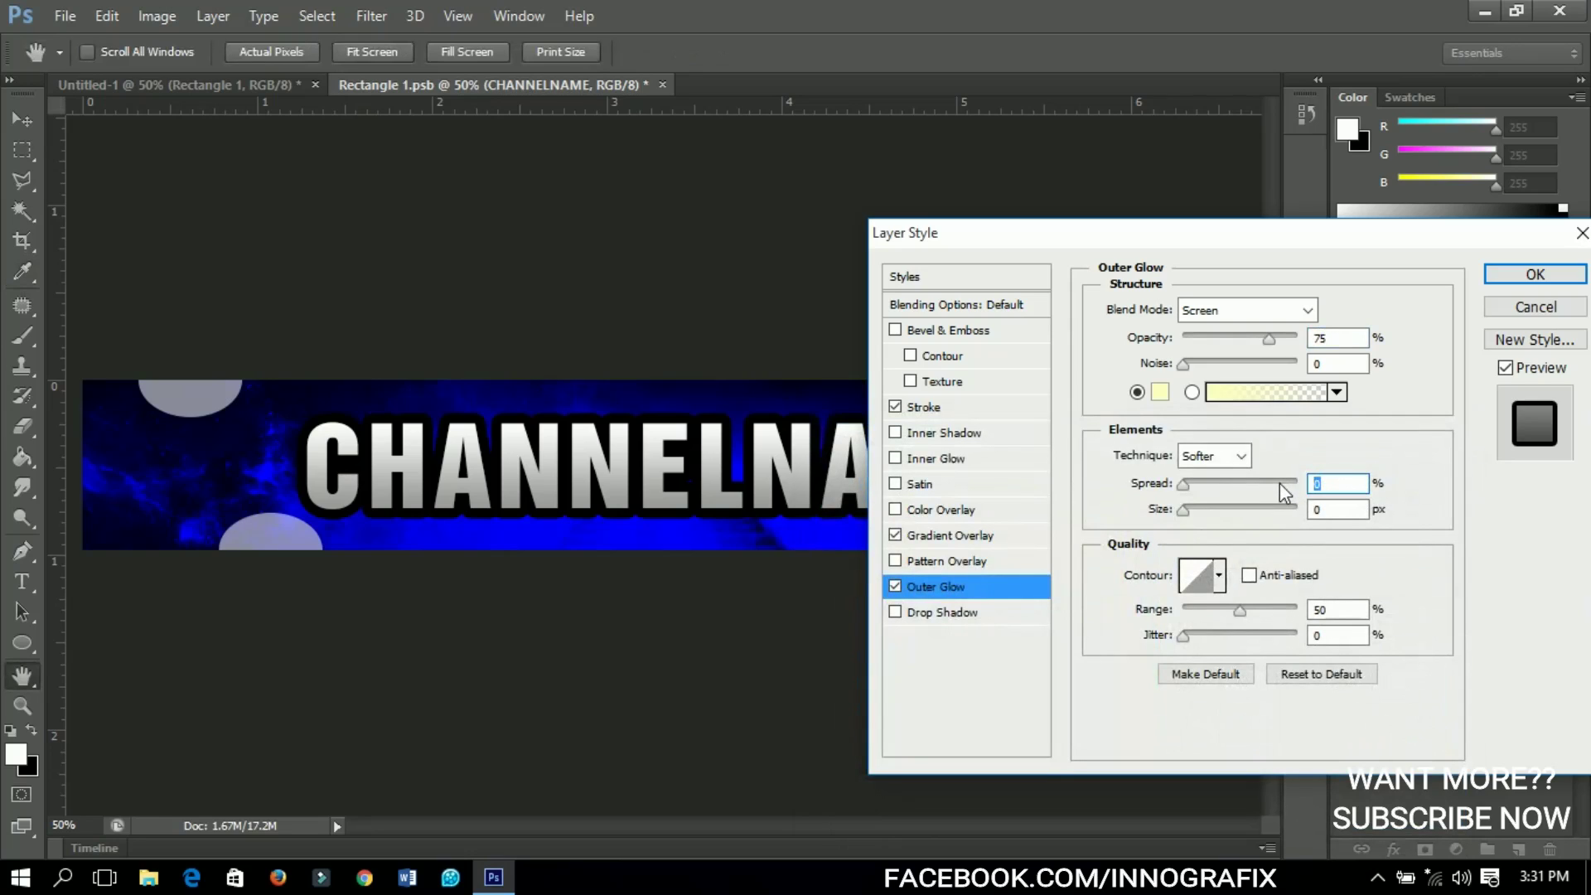
text(24)
double_click(1313, 508)
text(51)
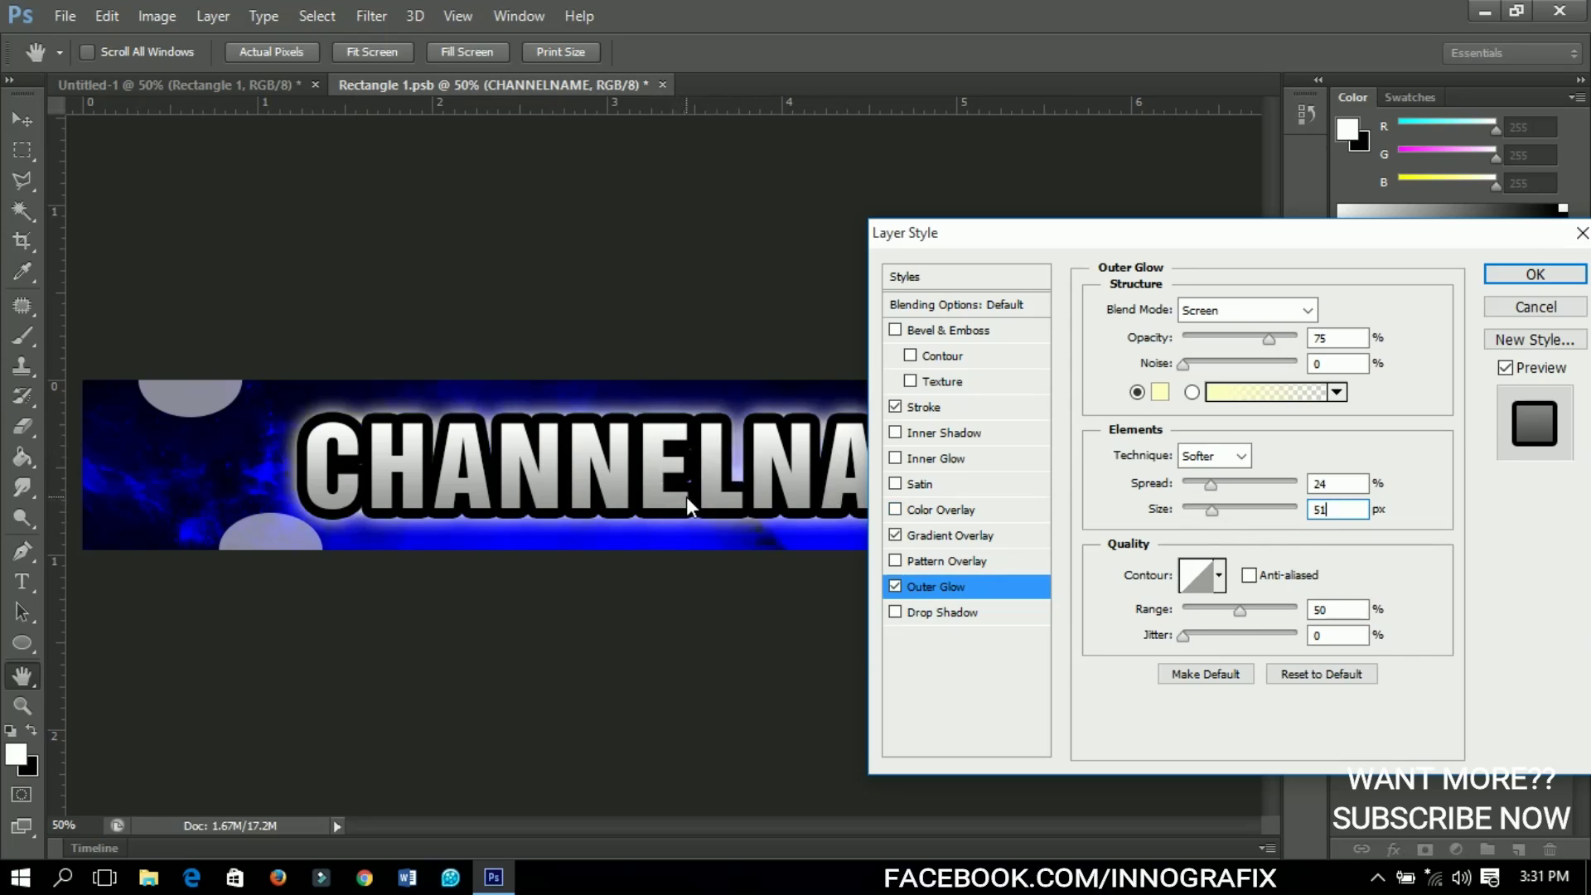
click(1537, 274)
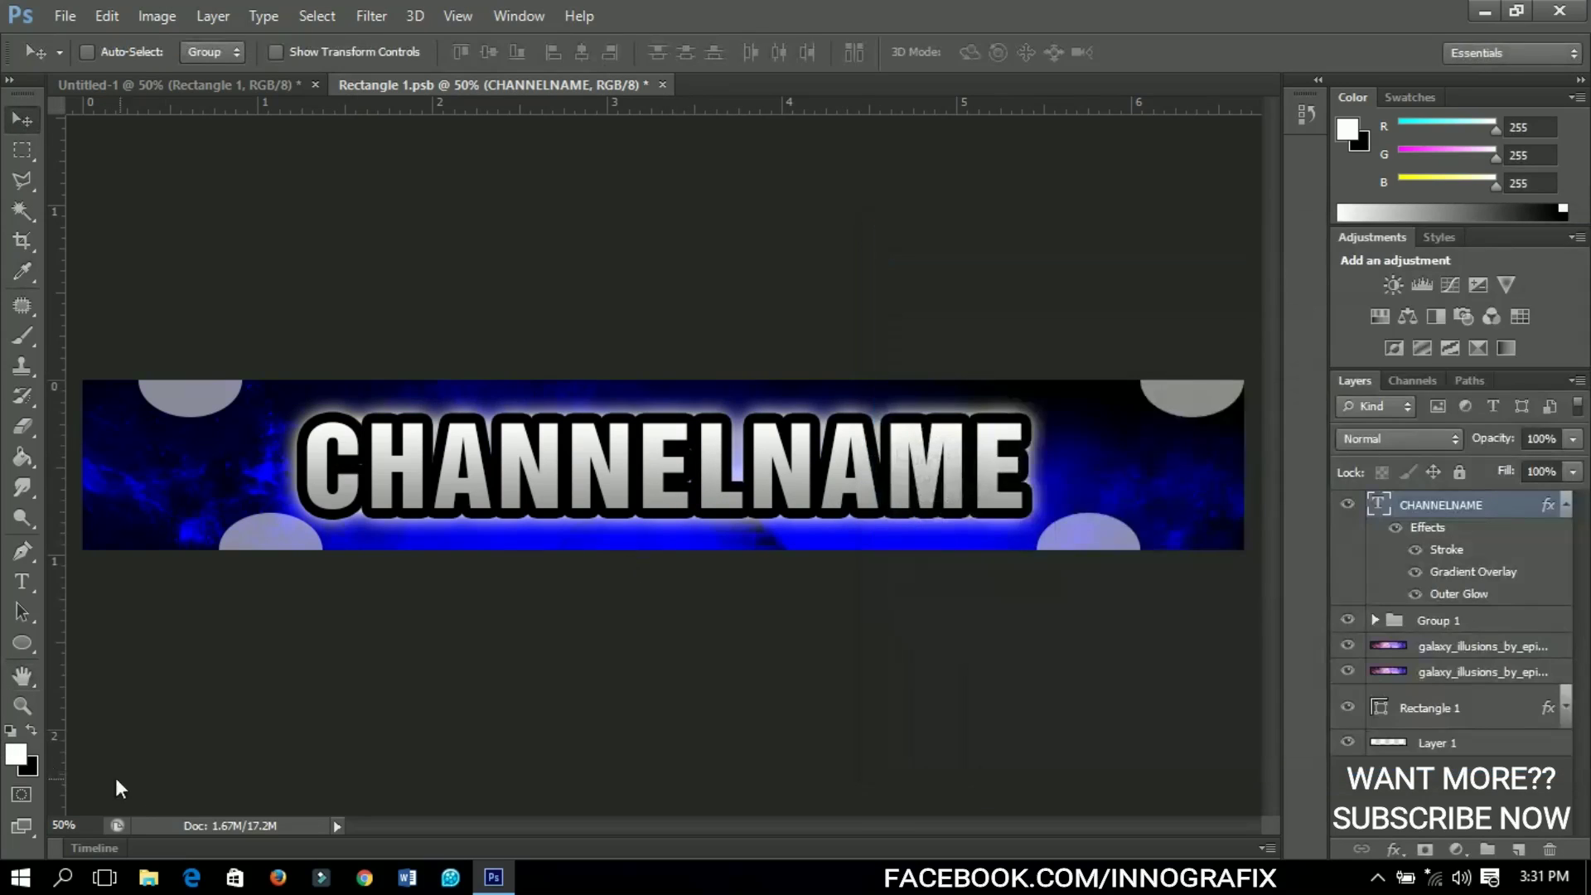
Select the letters NAME in the title and colour them cyan, hex 2afdfb
click(1566, 505)
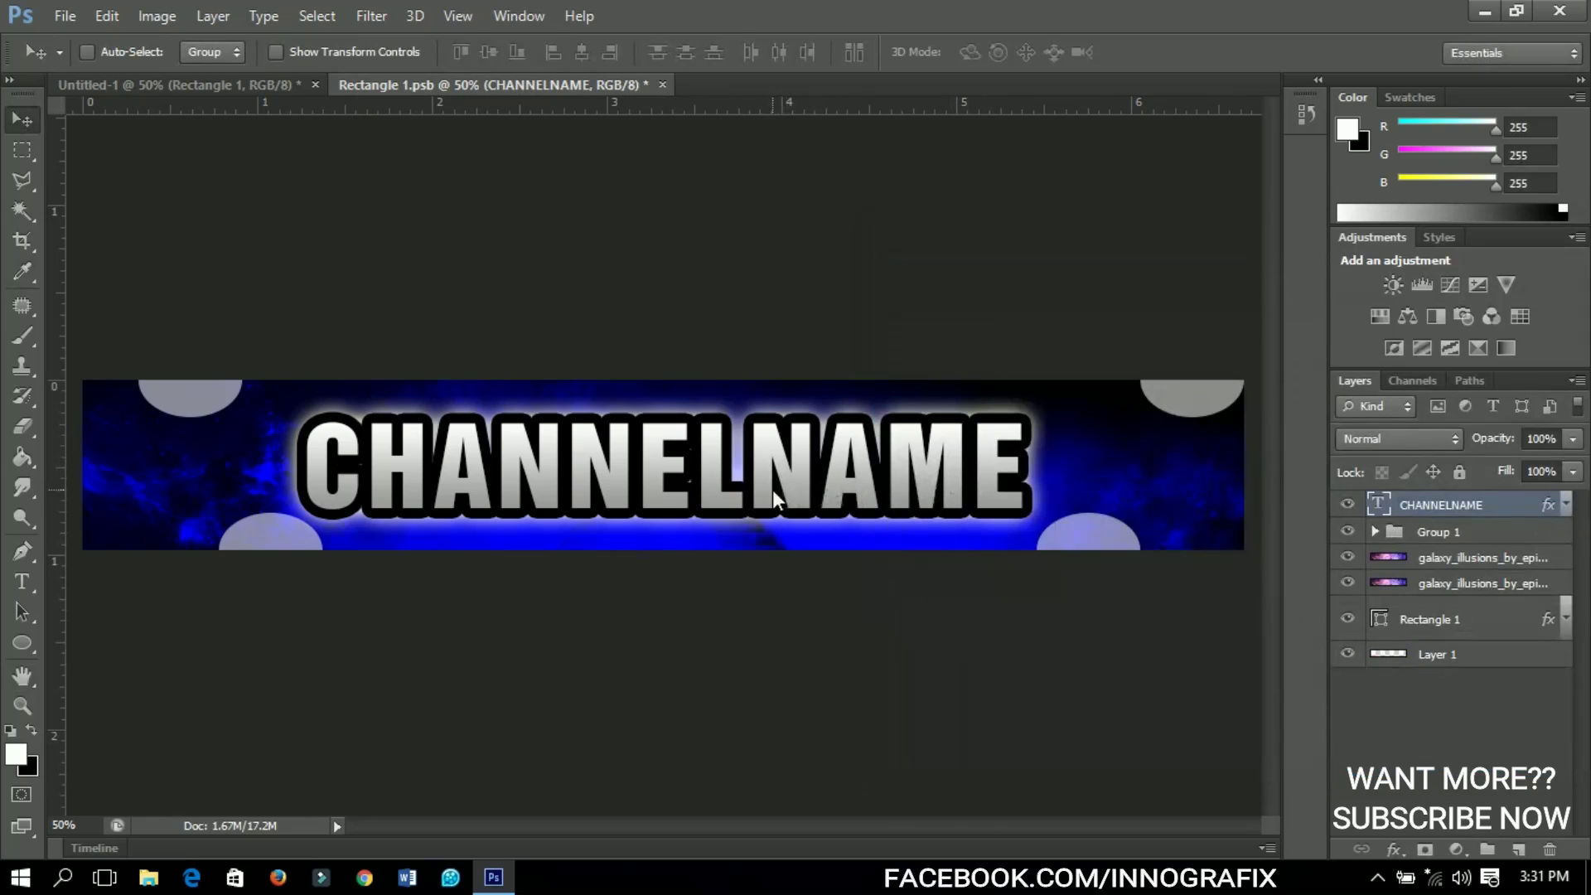
key(t)
drag(752, 461, 1031, 470)
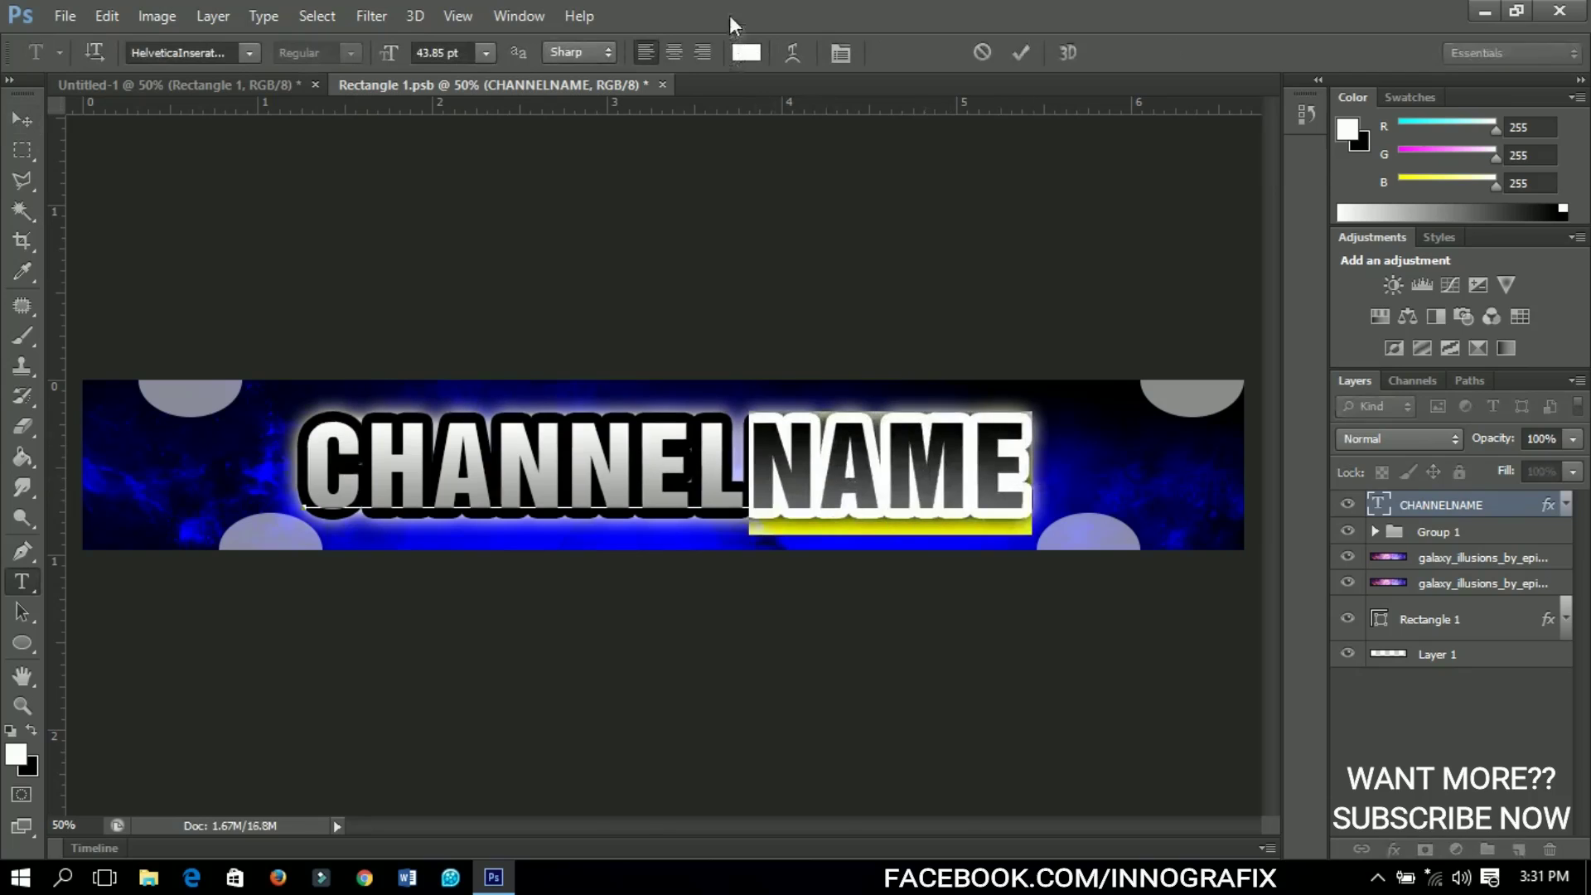
click(746, 53)
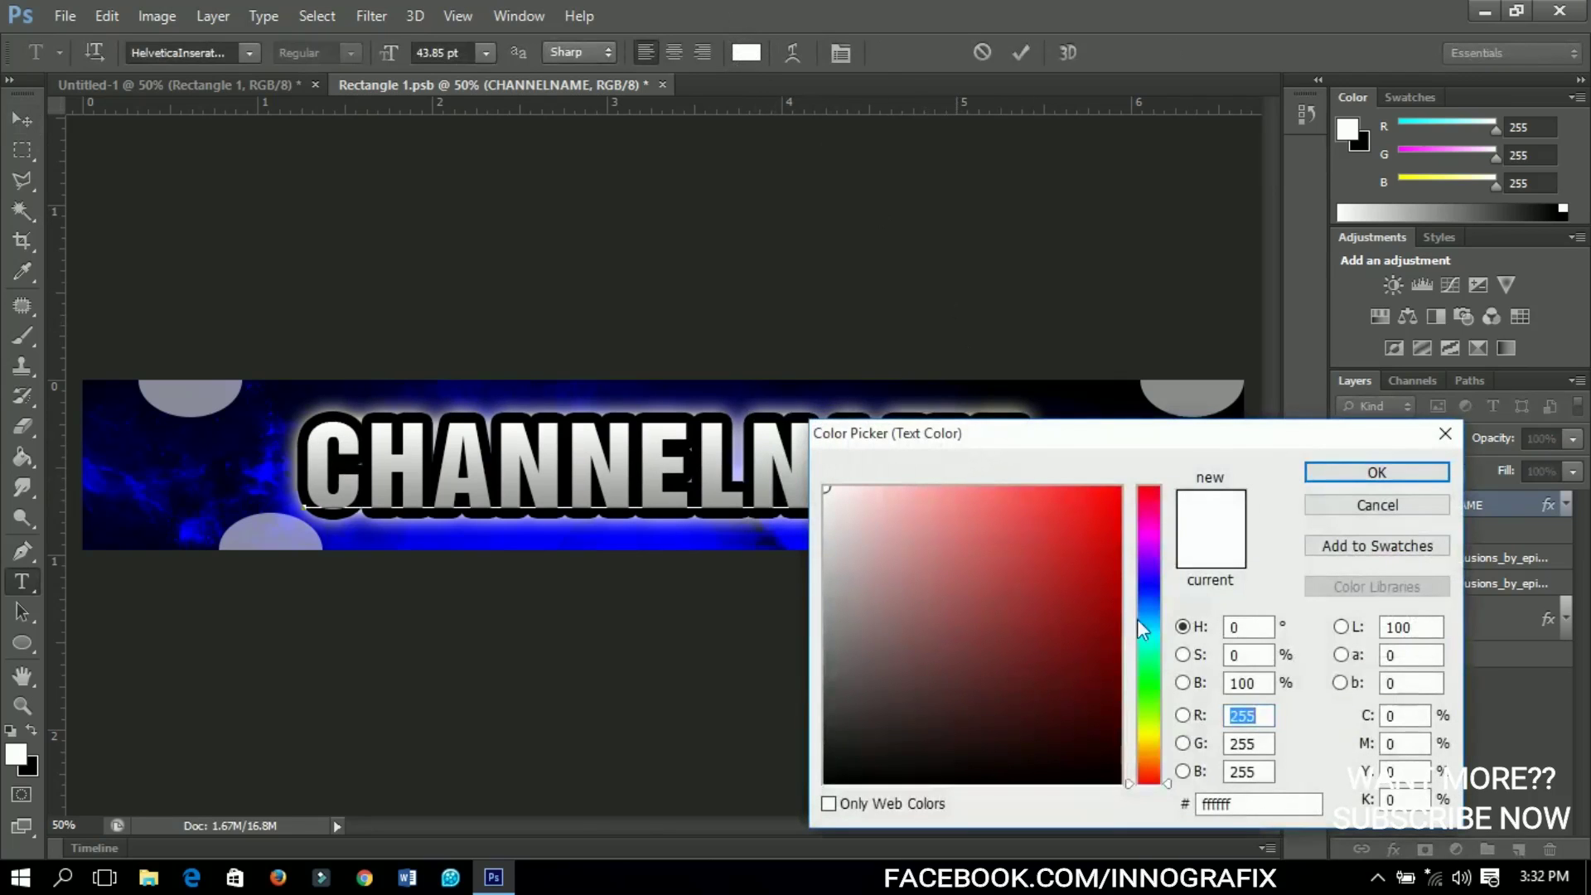
click(1246, 810)
text(2a)
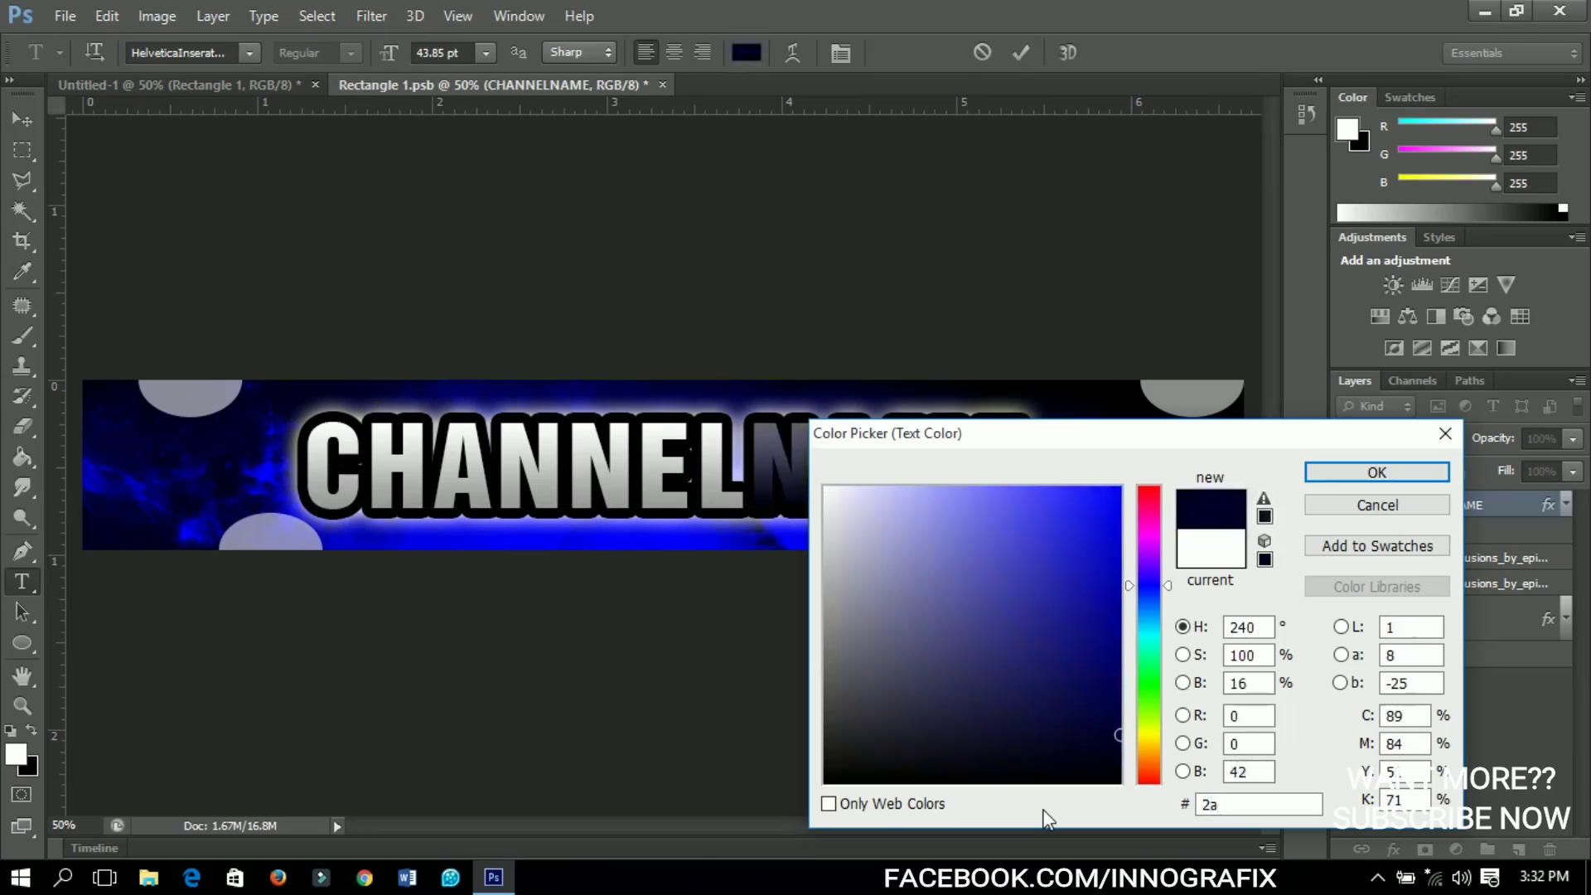
text(fdfb)
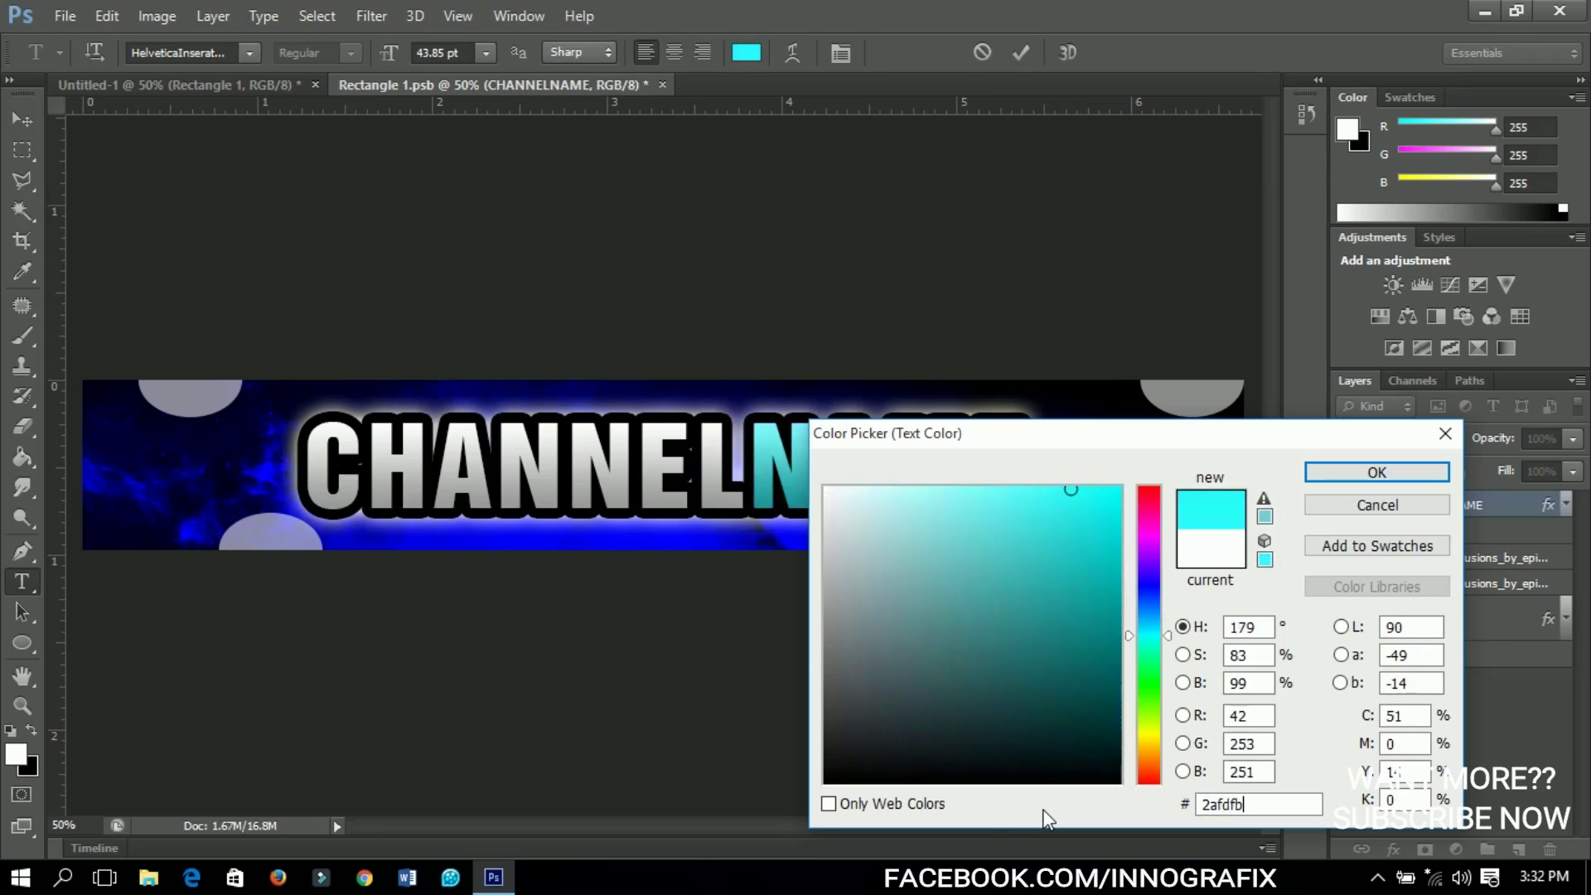
click(1371, 472)
click(8, 117)
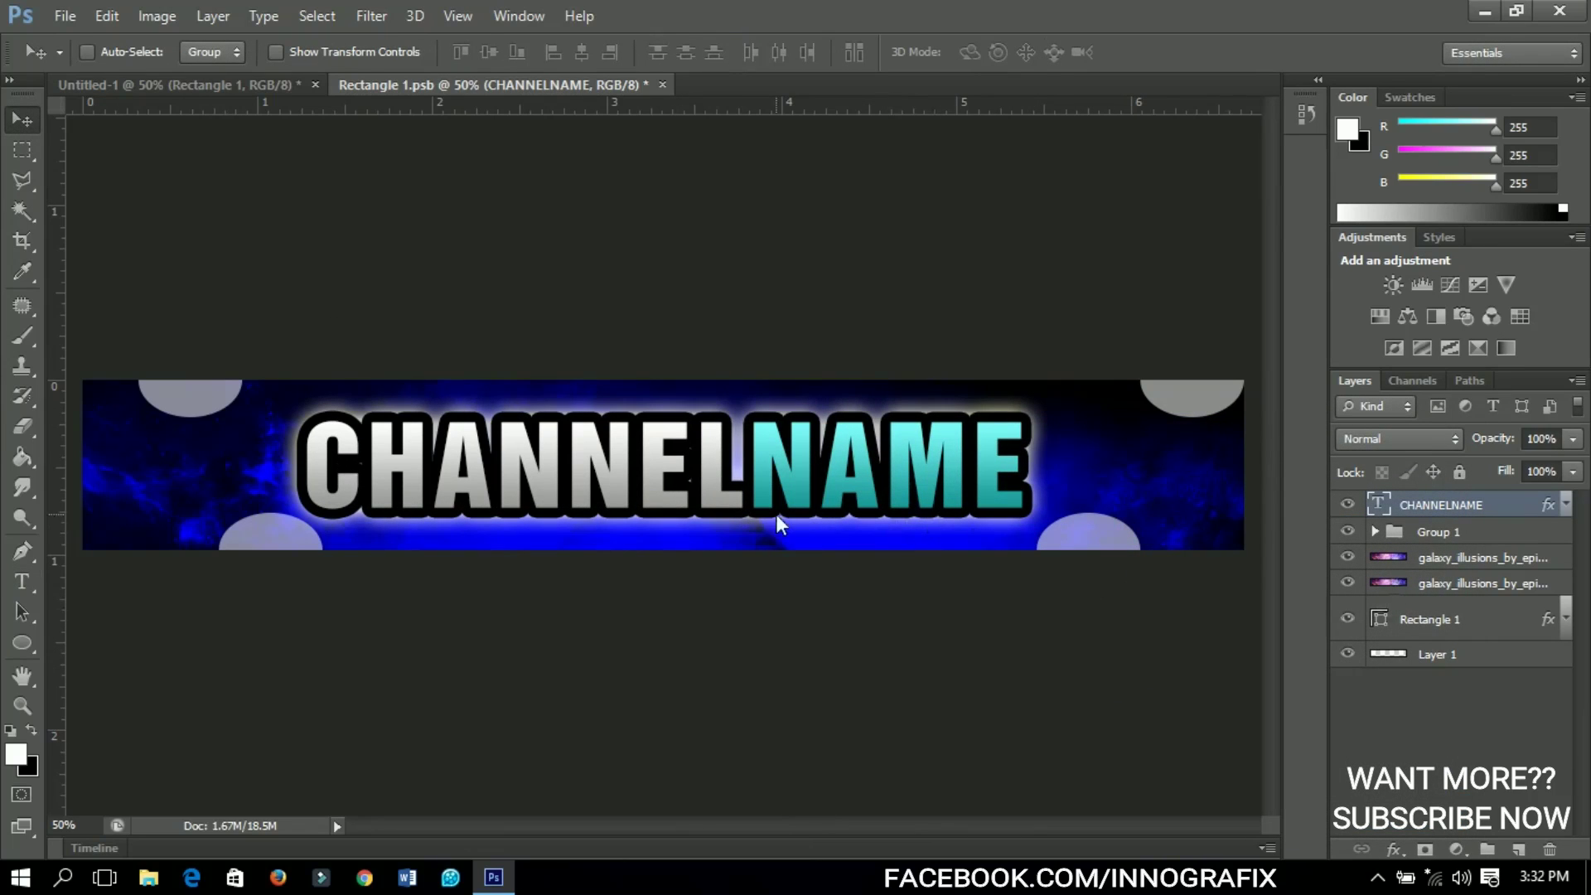
Scale the CHANNELNAME title down to about 85% and nudge it upward with the arrow keys
key(ctrl+t)
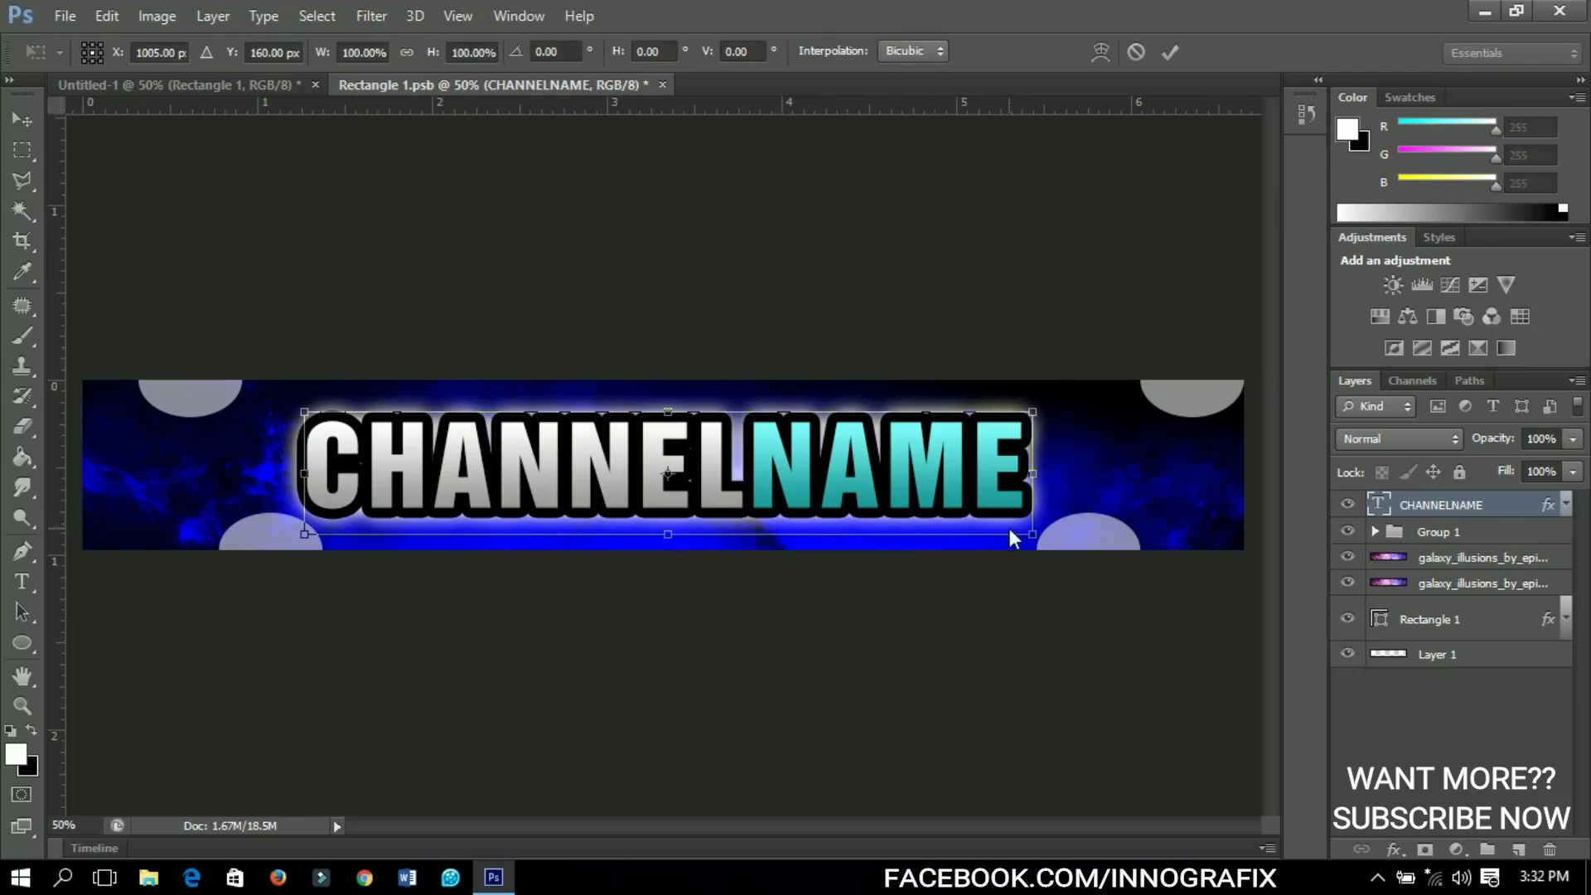
drag(1032, 541, 976, 534)
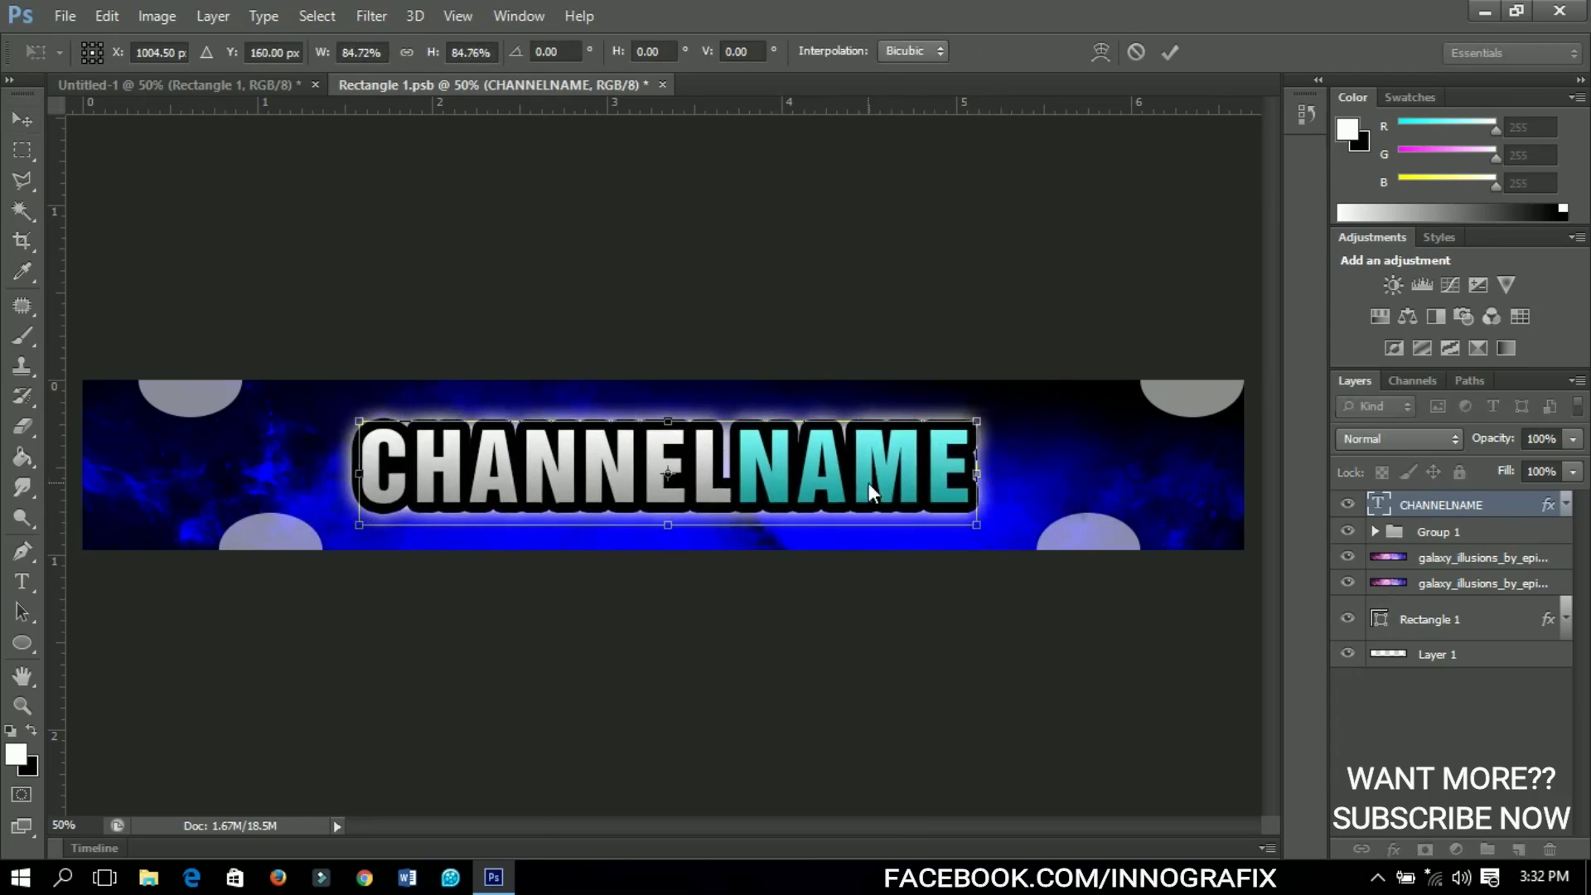
key(Return)
key(shift+Up)
key(shift+Up)
key(shift+Up)
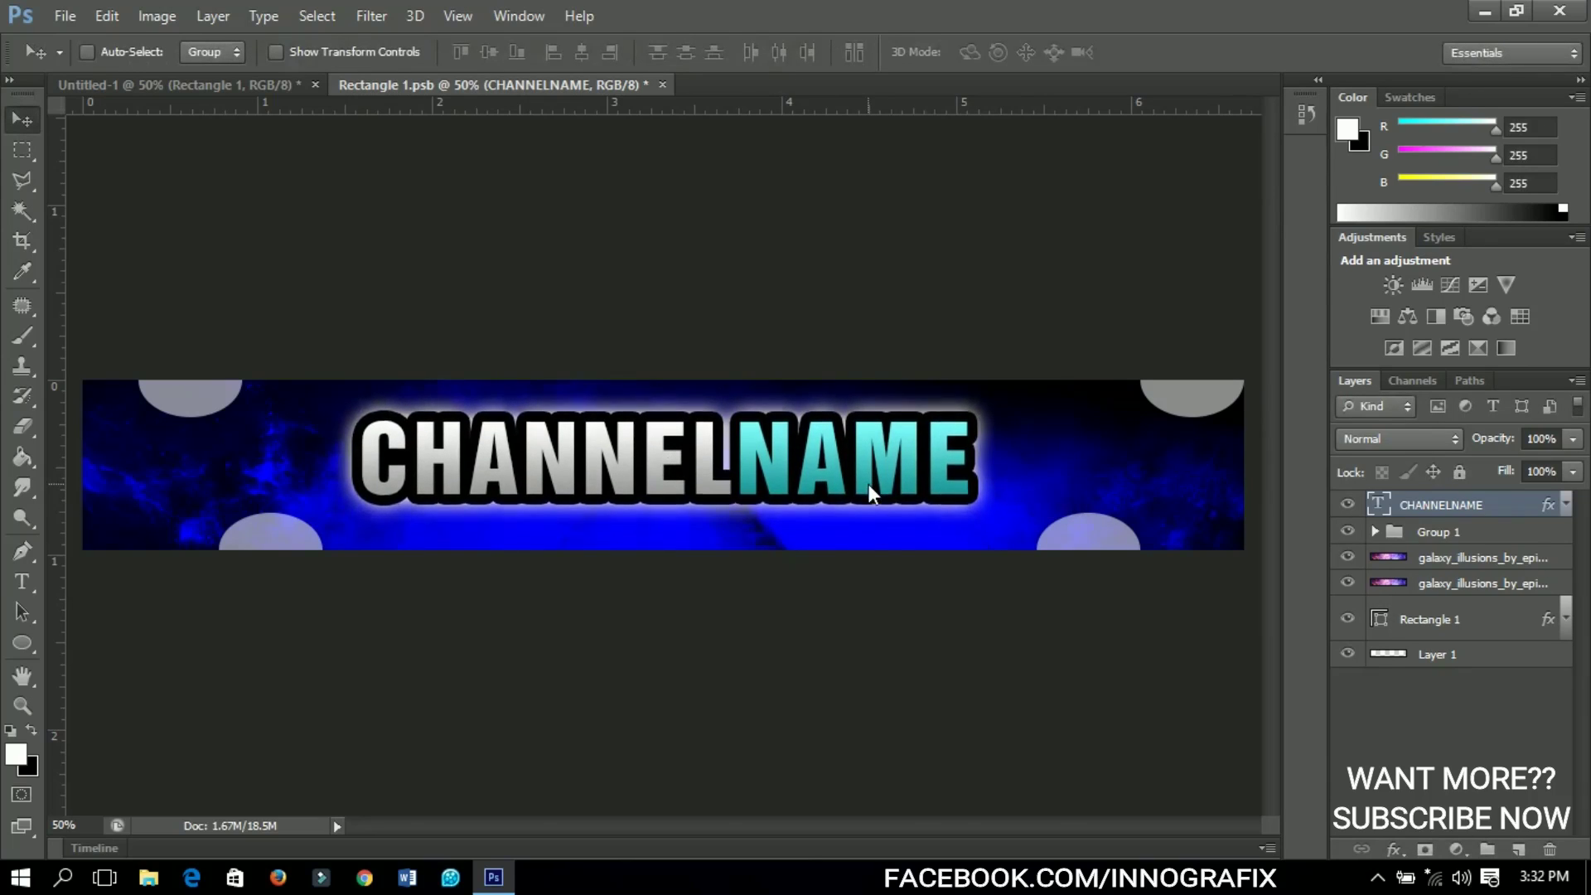
key(Up)
key(Up)
key(Up)
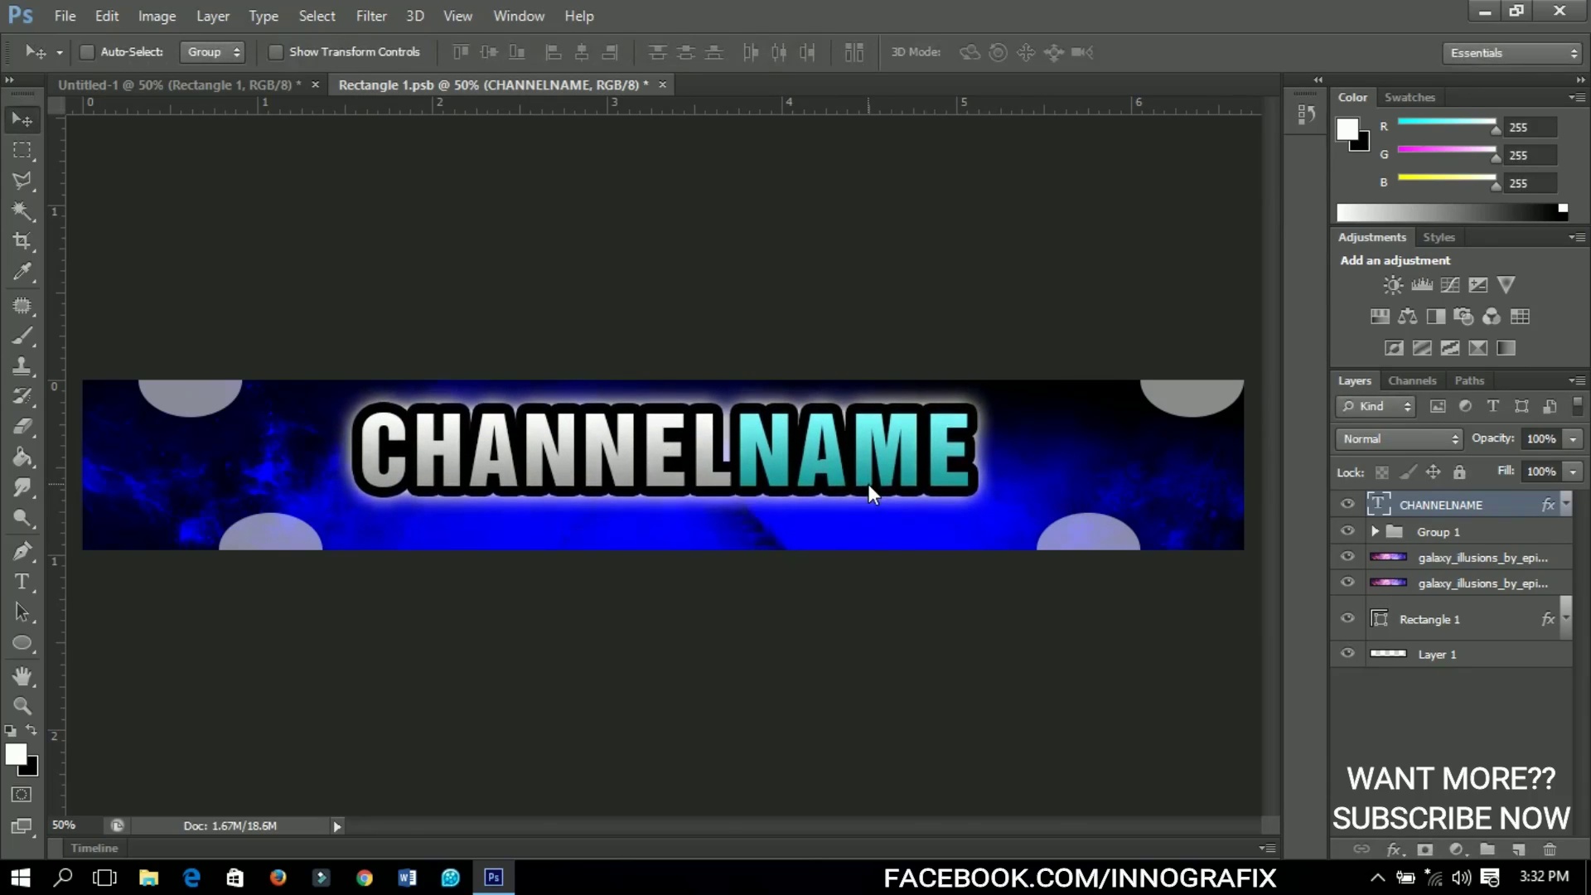
key(Up)
key(Up)
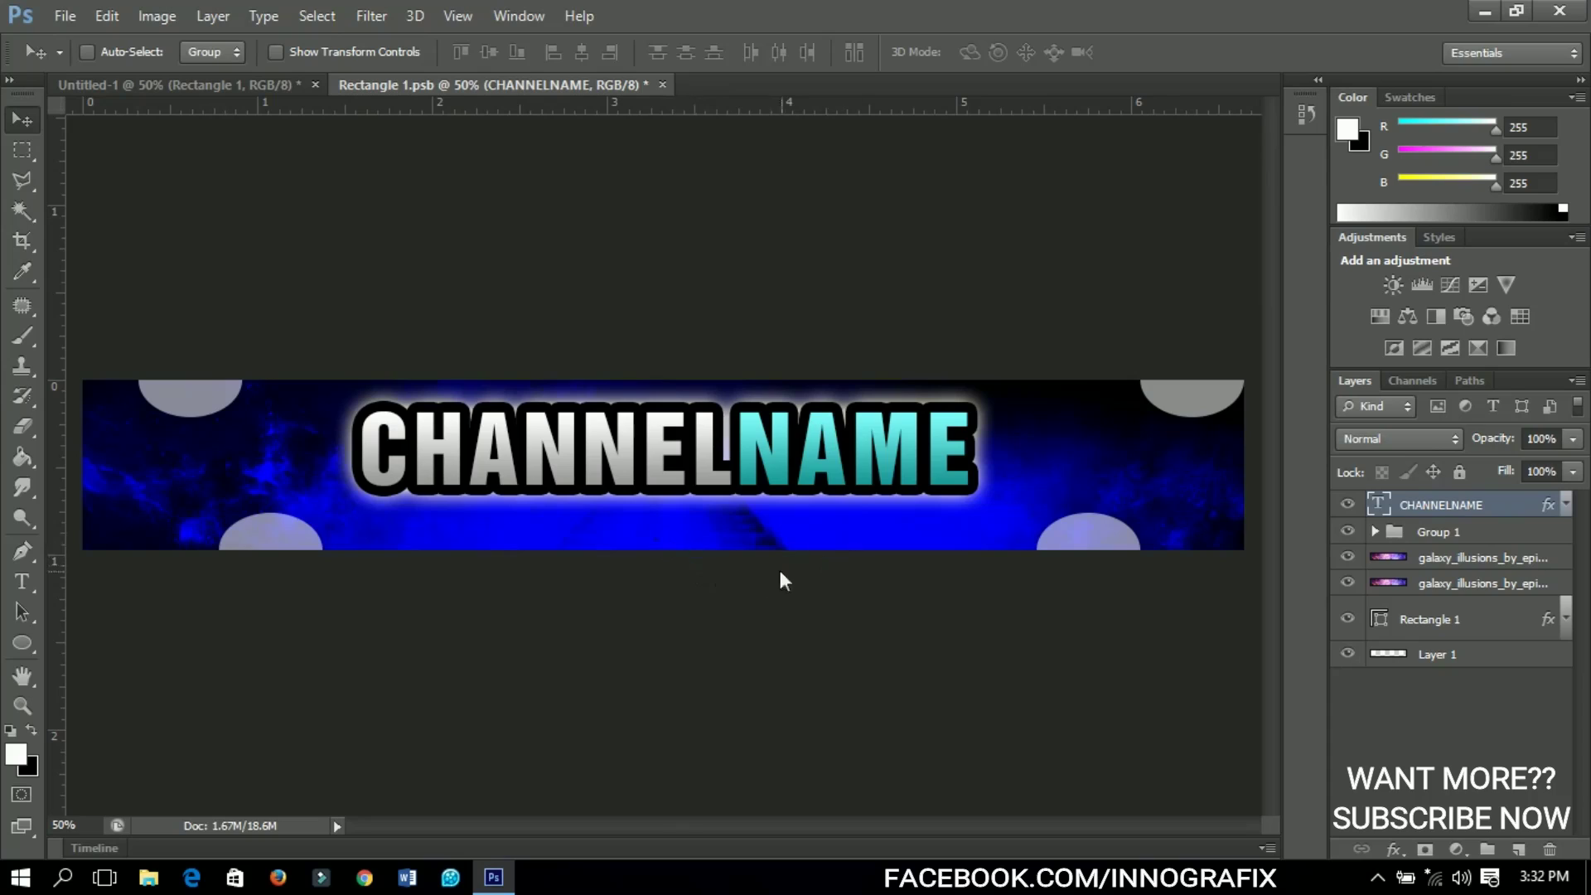
Add the subtitle 'SUBSCRIBE FOR GOODIES' below the title in red
click(23, 583)
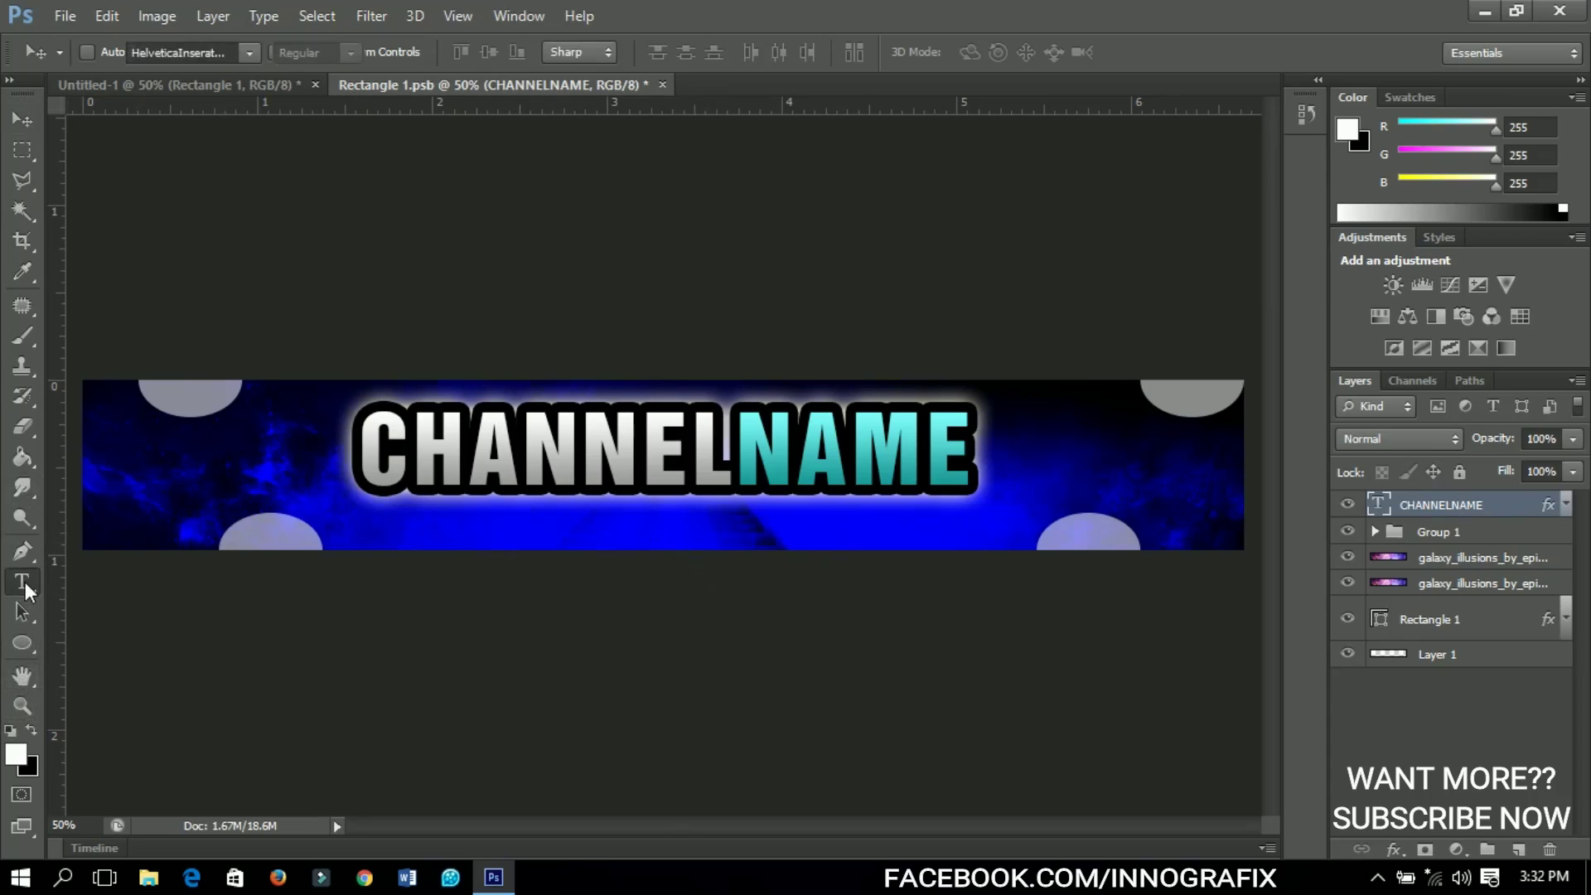
click(540, 524)
text(subsbscribe for goodies)
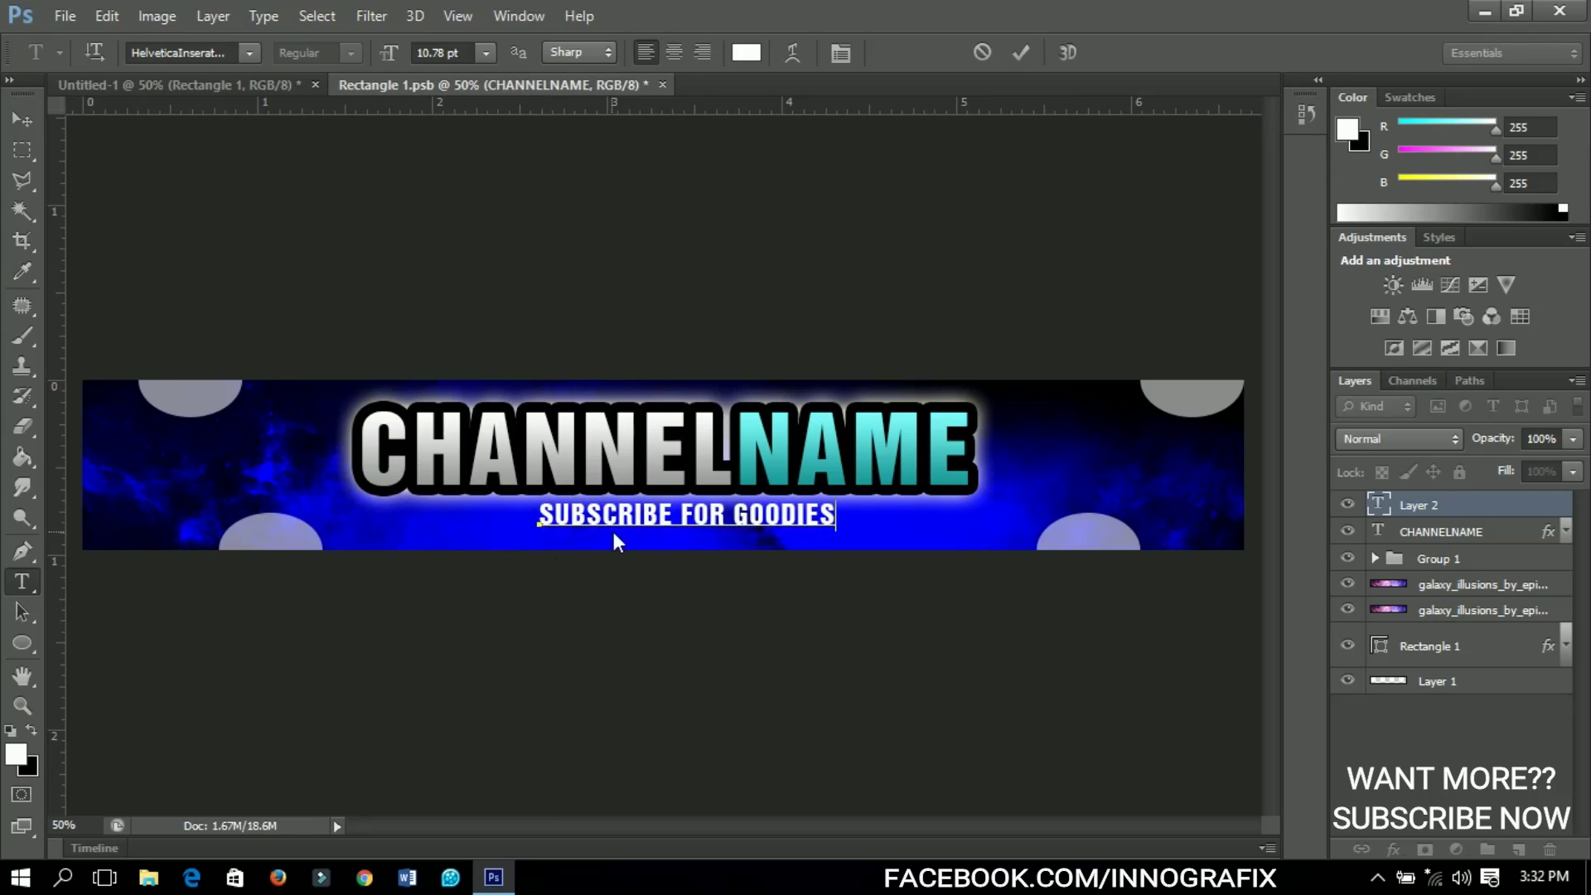
key(ctrl)
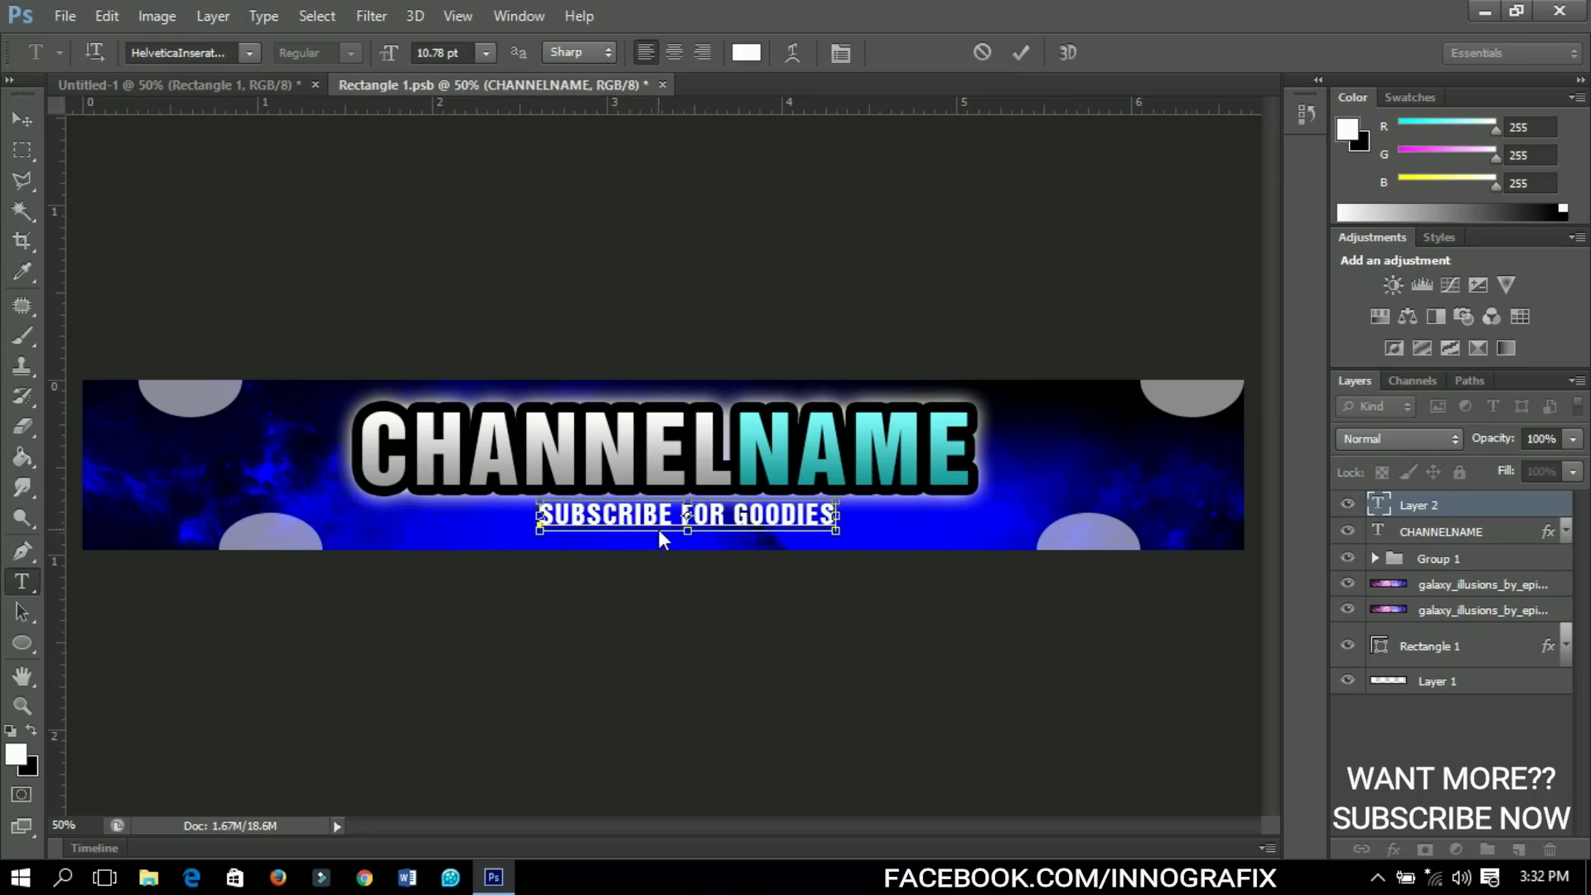
key(ctrl+a)
click(745, 52)
drag(1085, 561, 1131, 483)
click(1376, 472)
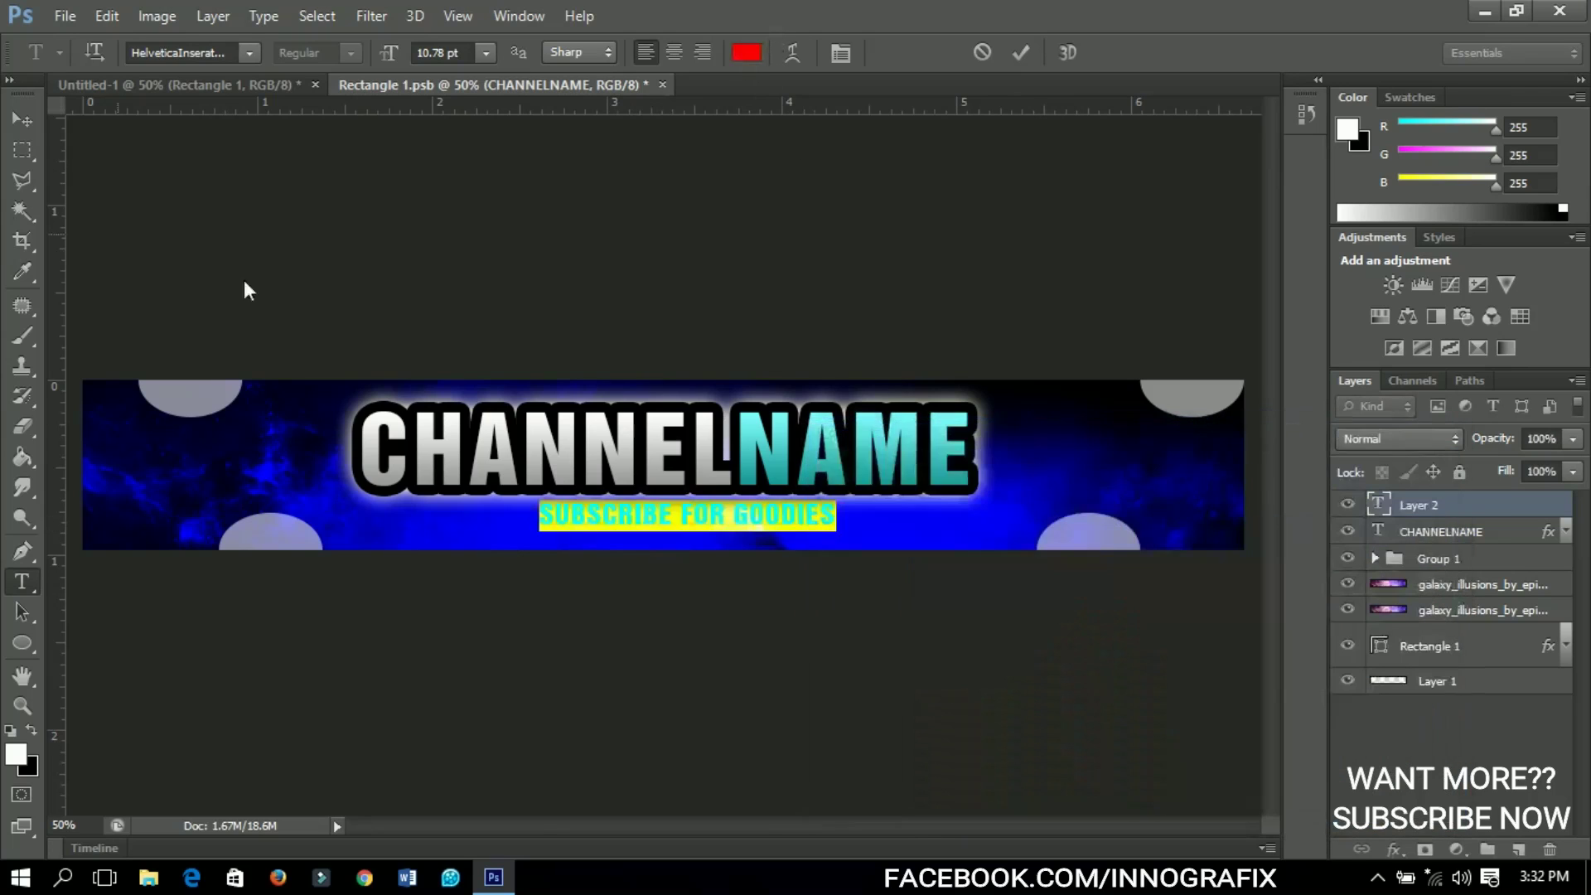
click(21, 120)
Scale the subtitle to about 128%, centre it horizontally, and nudge it down slightly
key(ctrl+t)
mouse_move(830, 529)
mouse_down()
mouse_move(875, 550)
mouse_move(858, 542)
mouse_up()
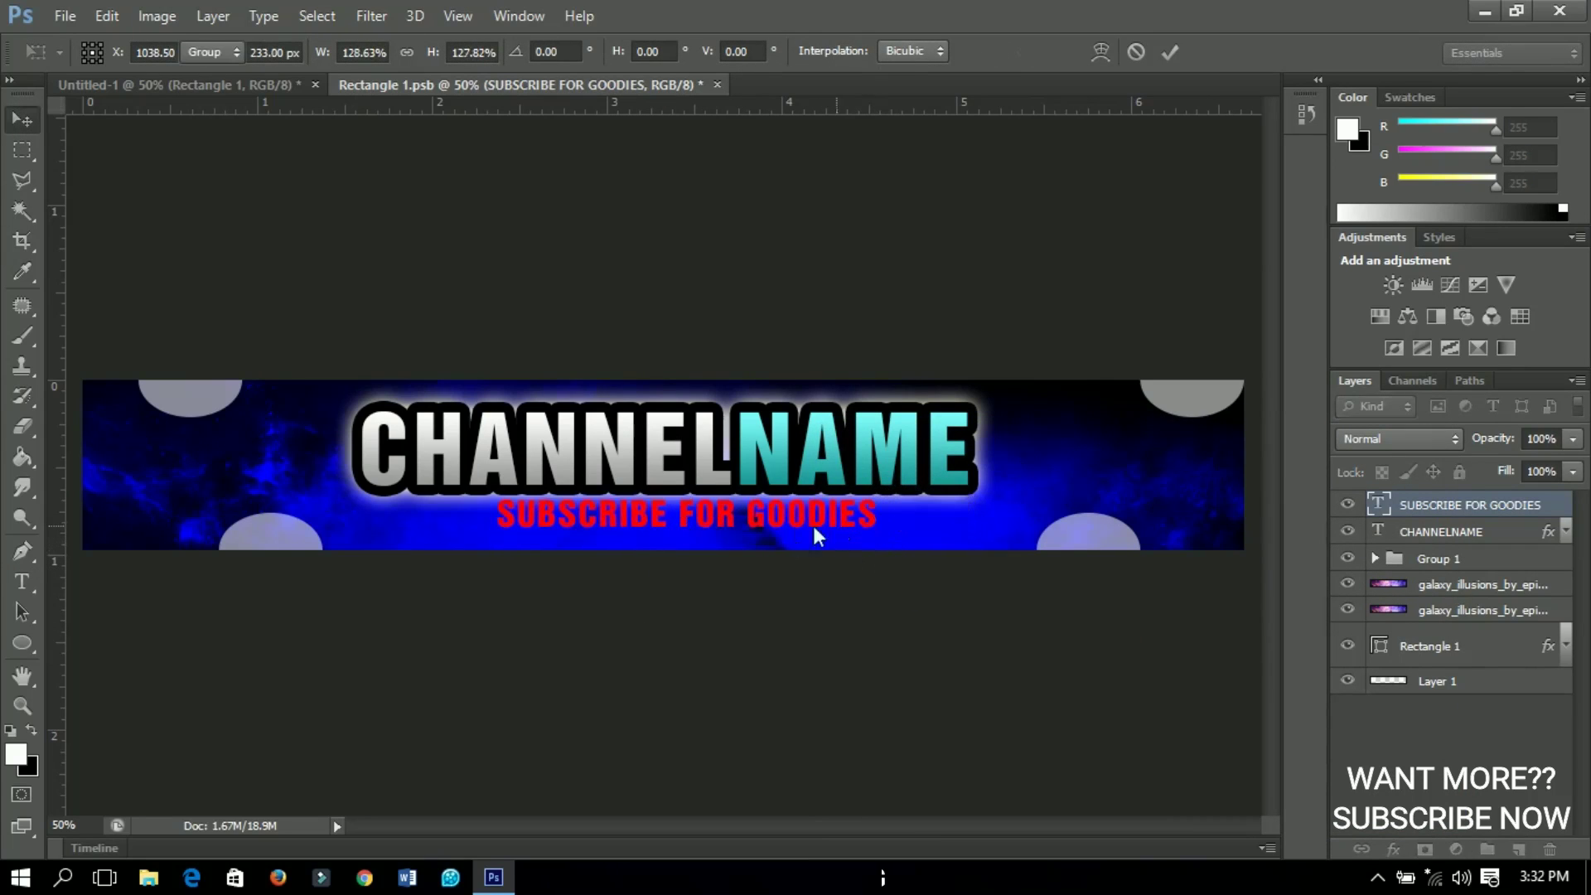
key(Return)
key(ctrl+a)
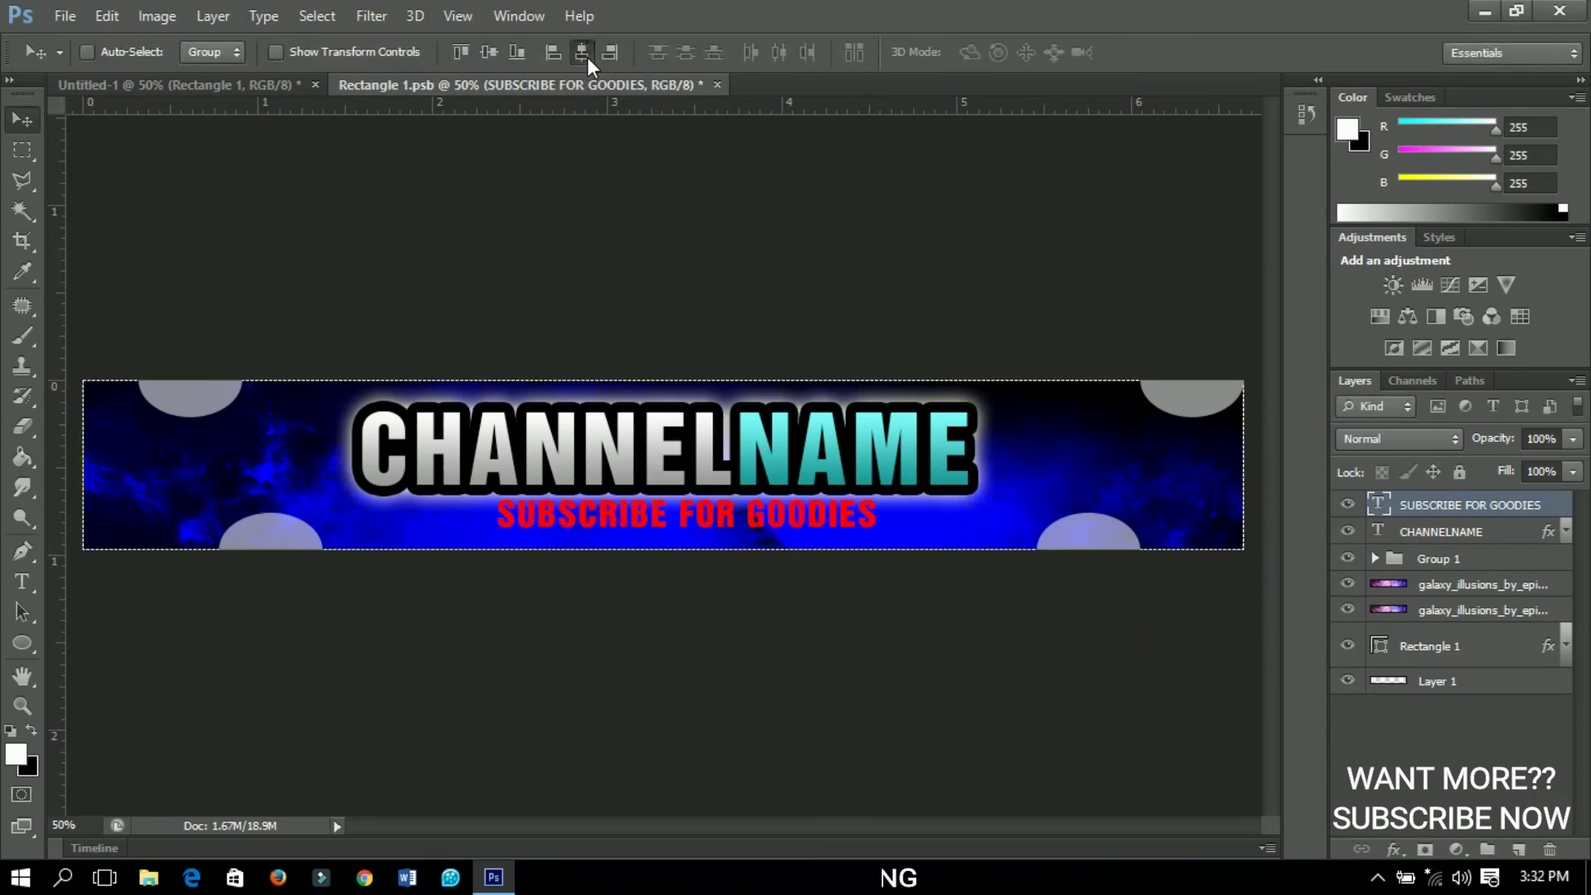
click(583, 52)
key(ctrl+d)
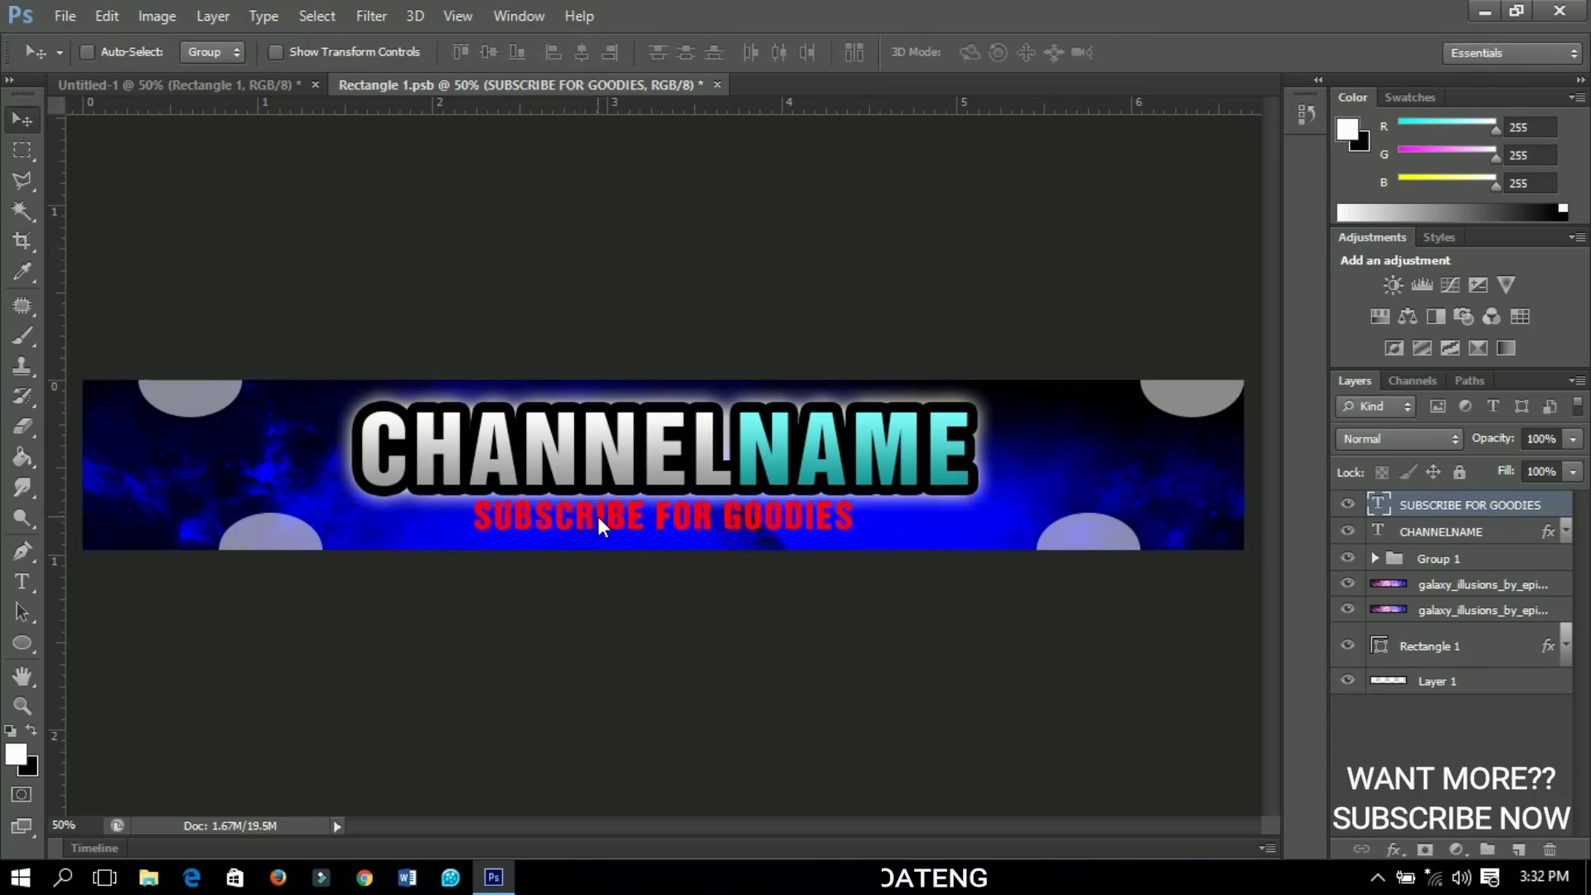
key(shift+Down)
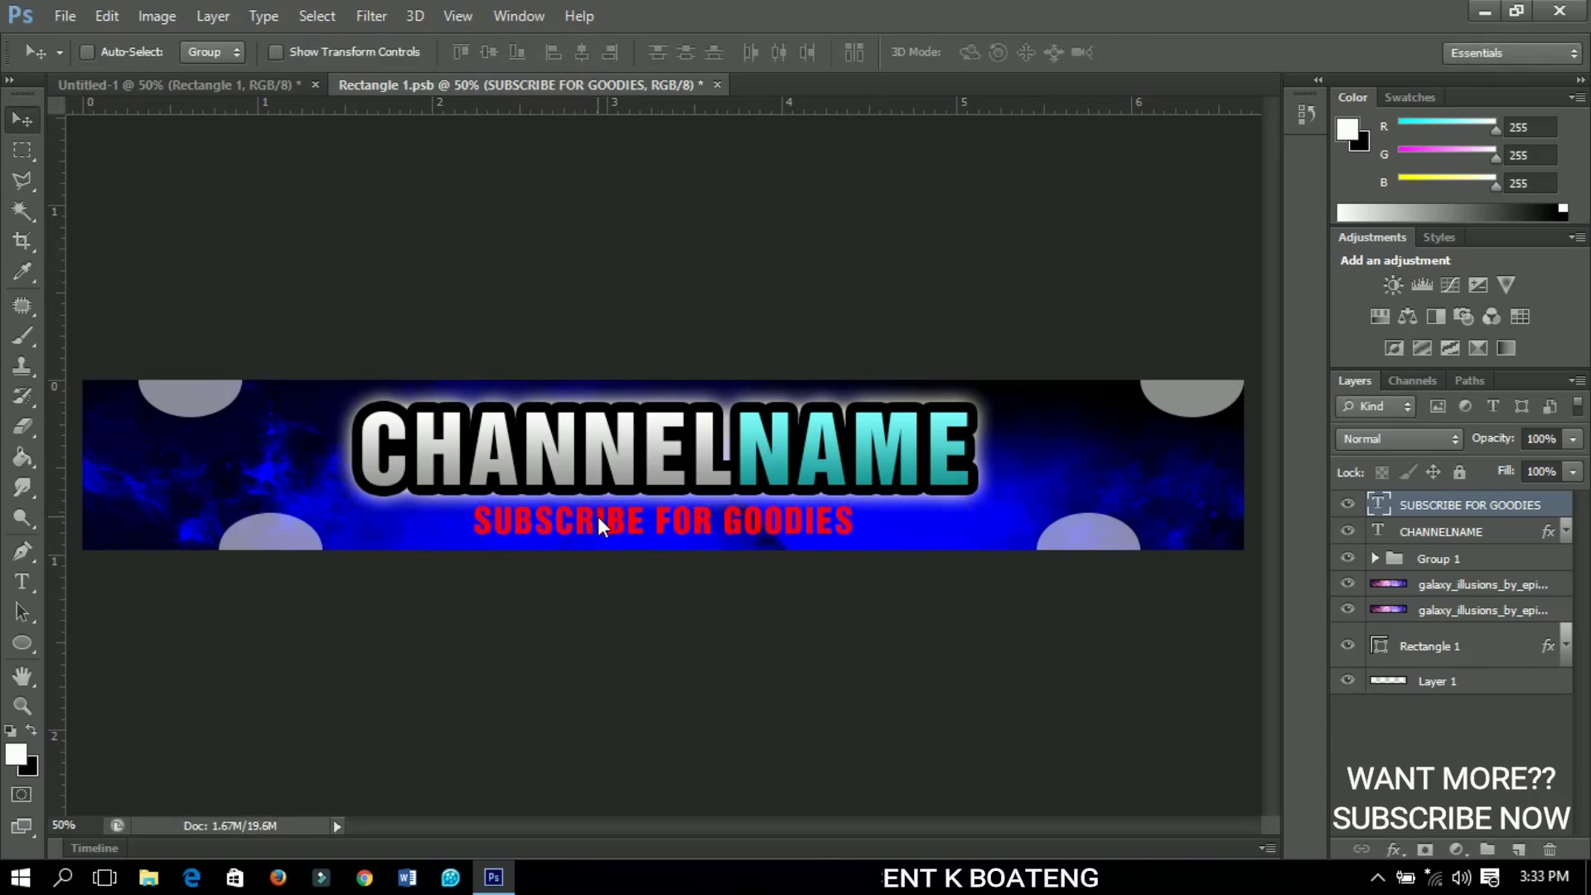
Apply an Outer Glow with 16% spread and 29 px size to the subtitle layer
right_click(1499, 507)
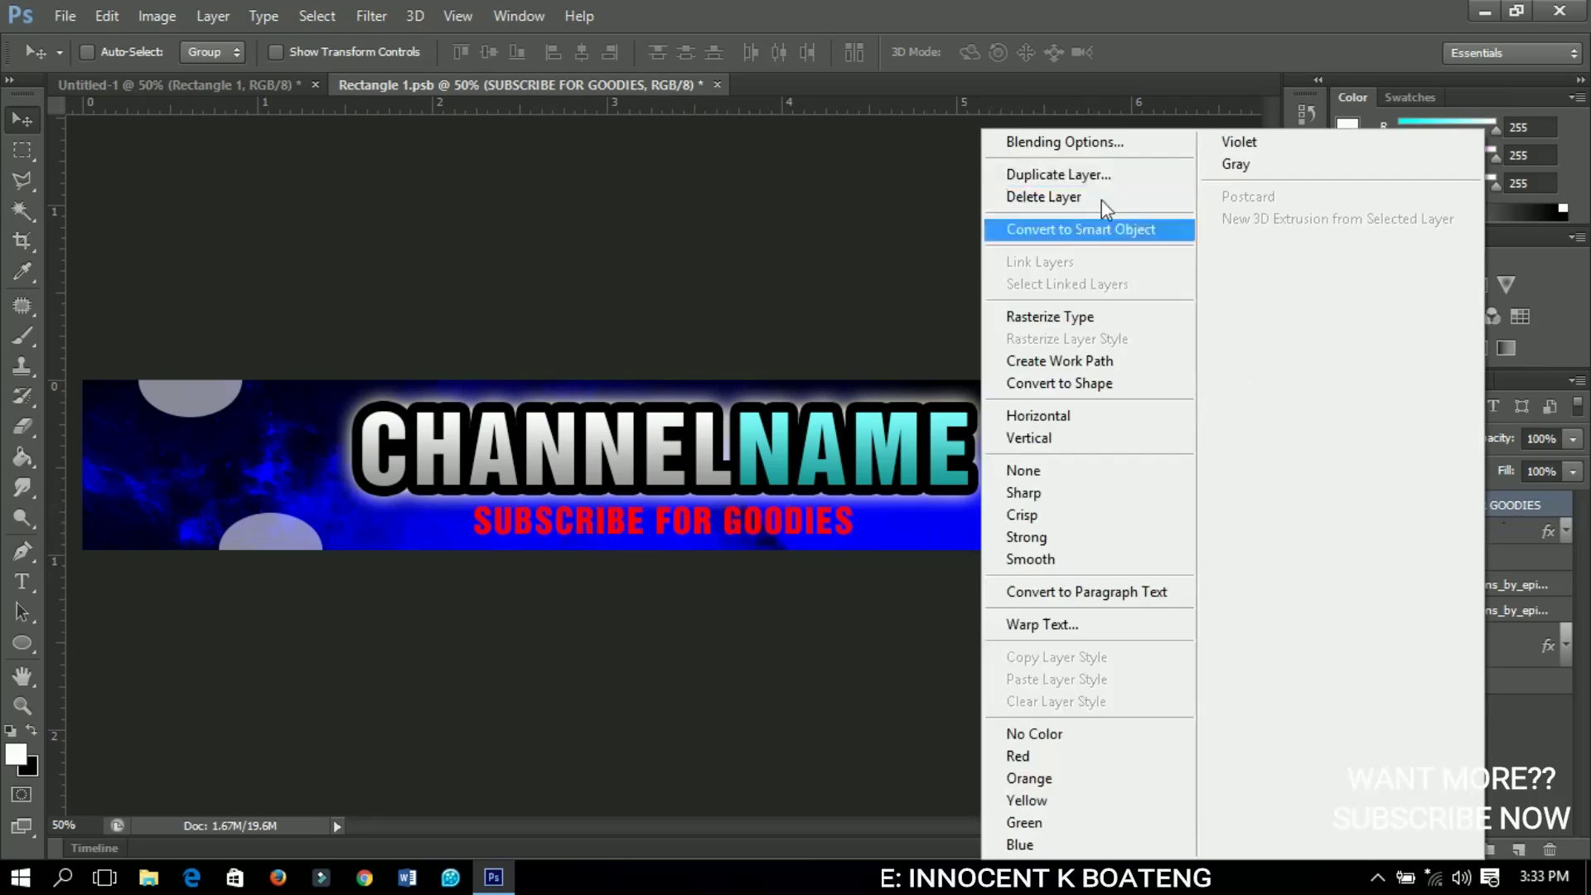
click(1098, 144)
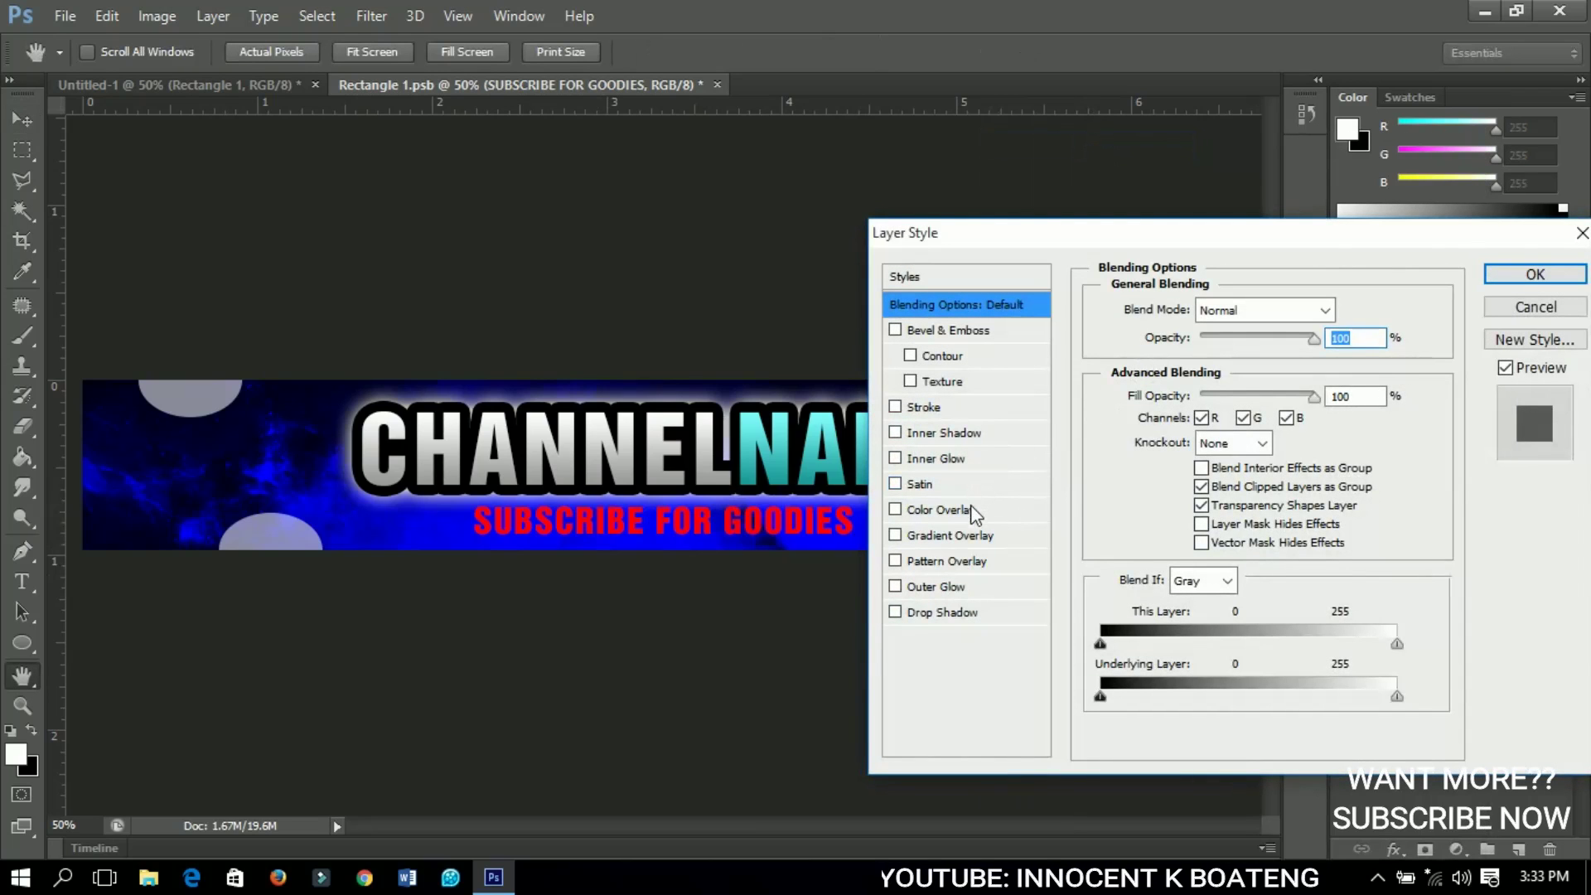
click(934, 586)
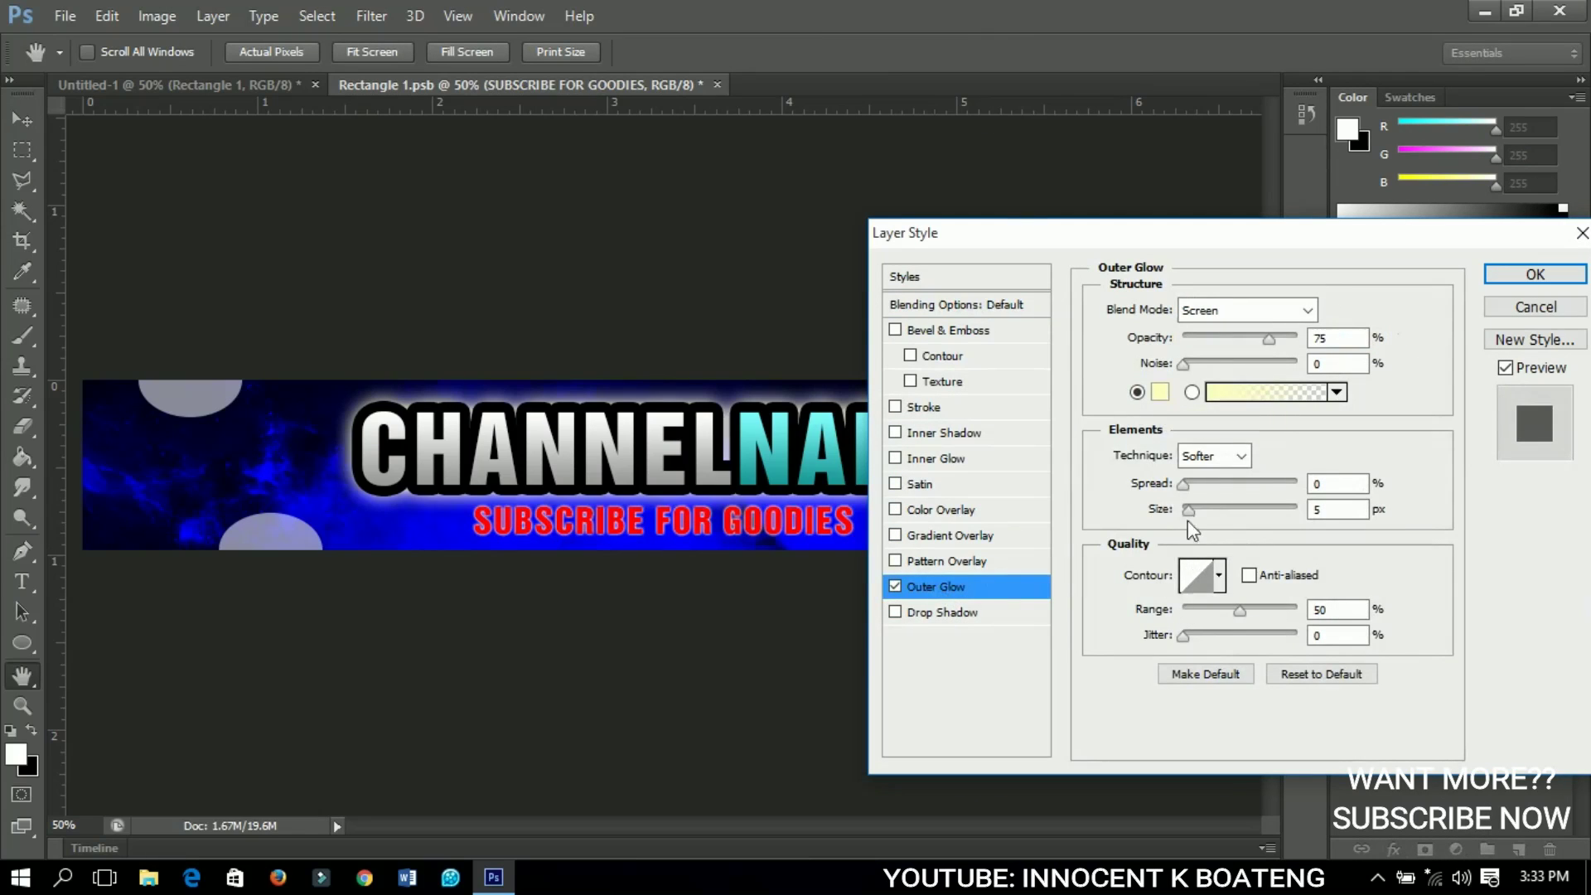
mouse_move(1184, 485)
mouse_down()
mouse_move(1202, 487)
mouse_move(1203, 510)
mouse_up()
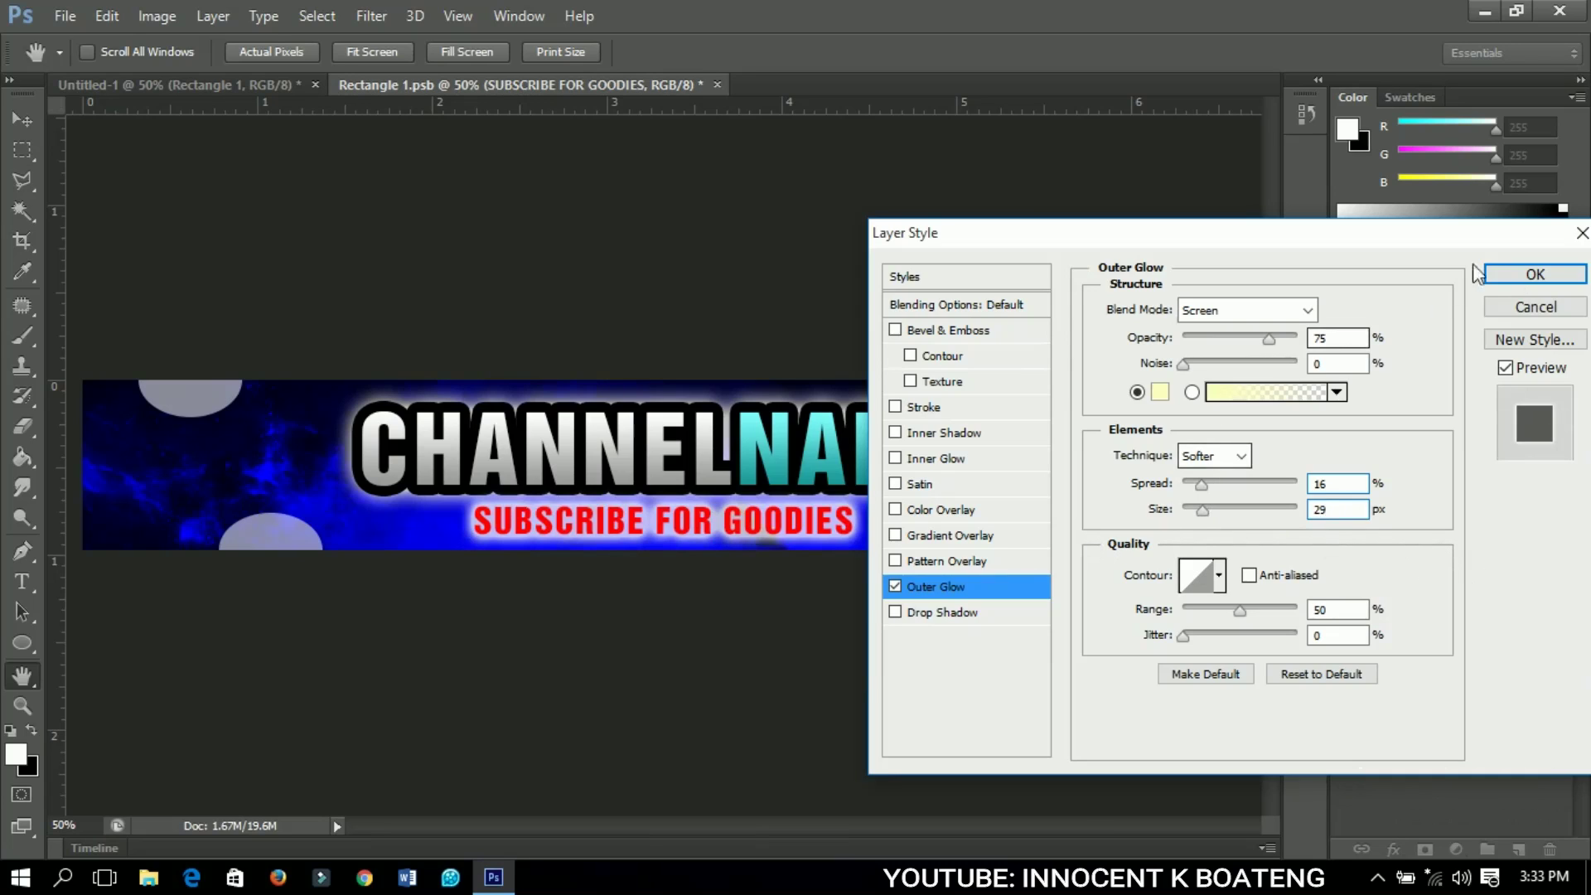
click(1532, 276)
click(1565, 505)
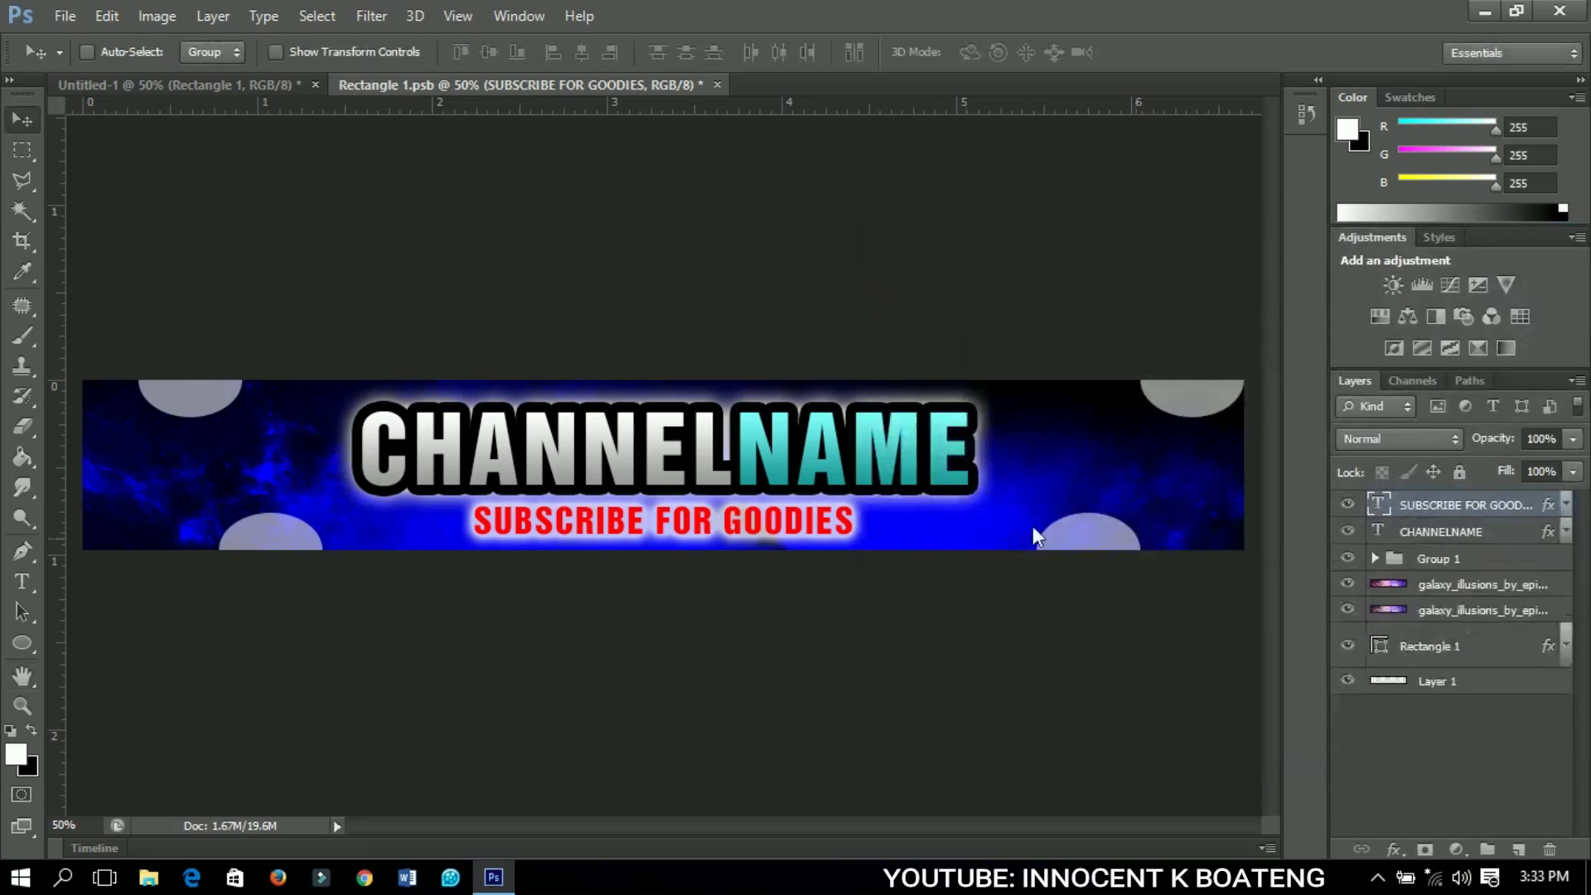
Save the Rectangle 1.psb smart object edits with Ctrl+S
scroll(803, 538, down, 2)
scroll(792, 538, up, 2)
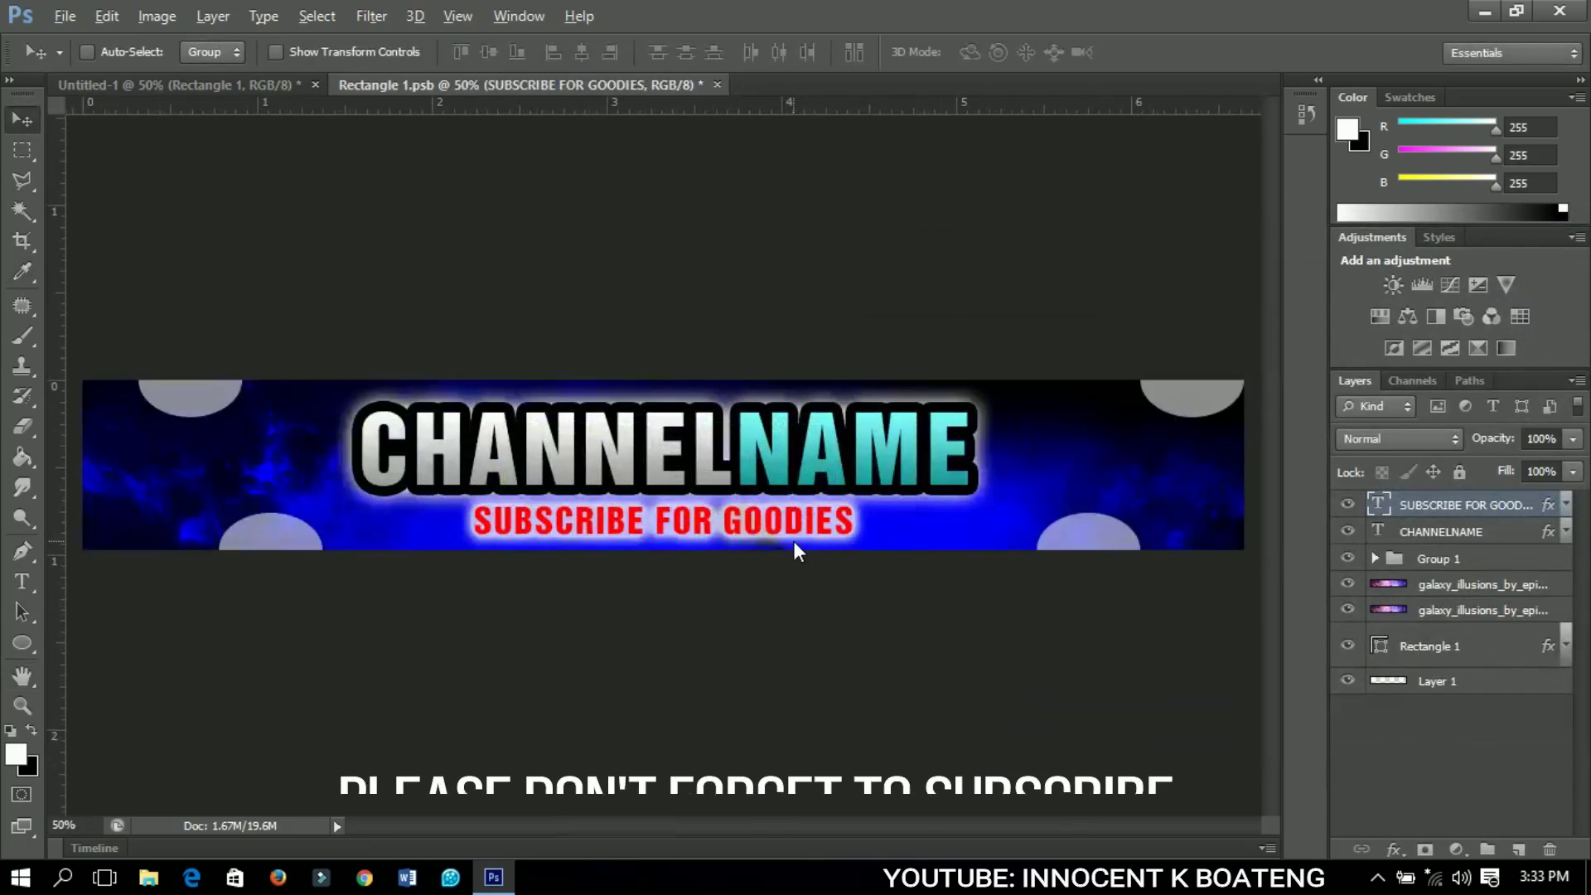
scroll(794, 541, down, 1)
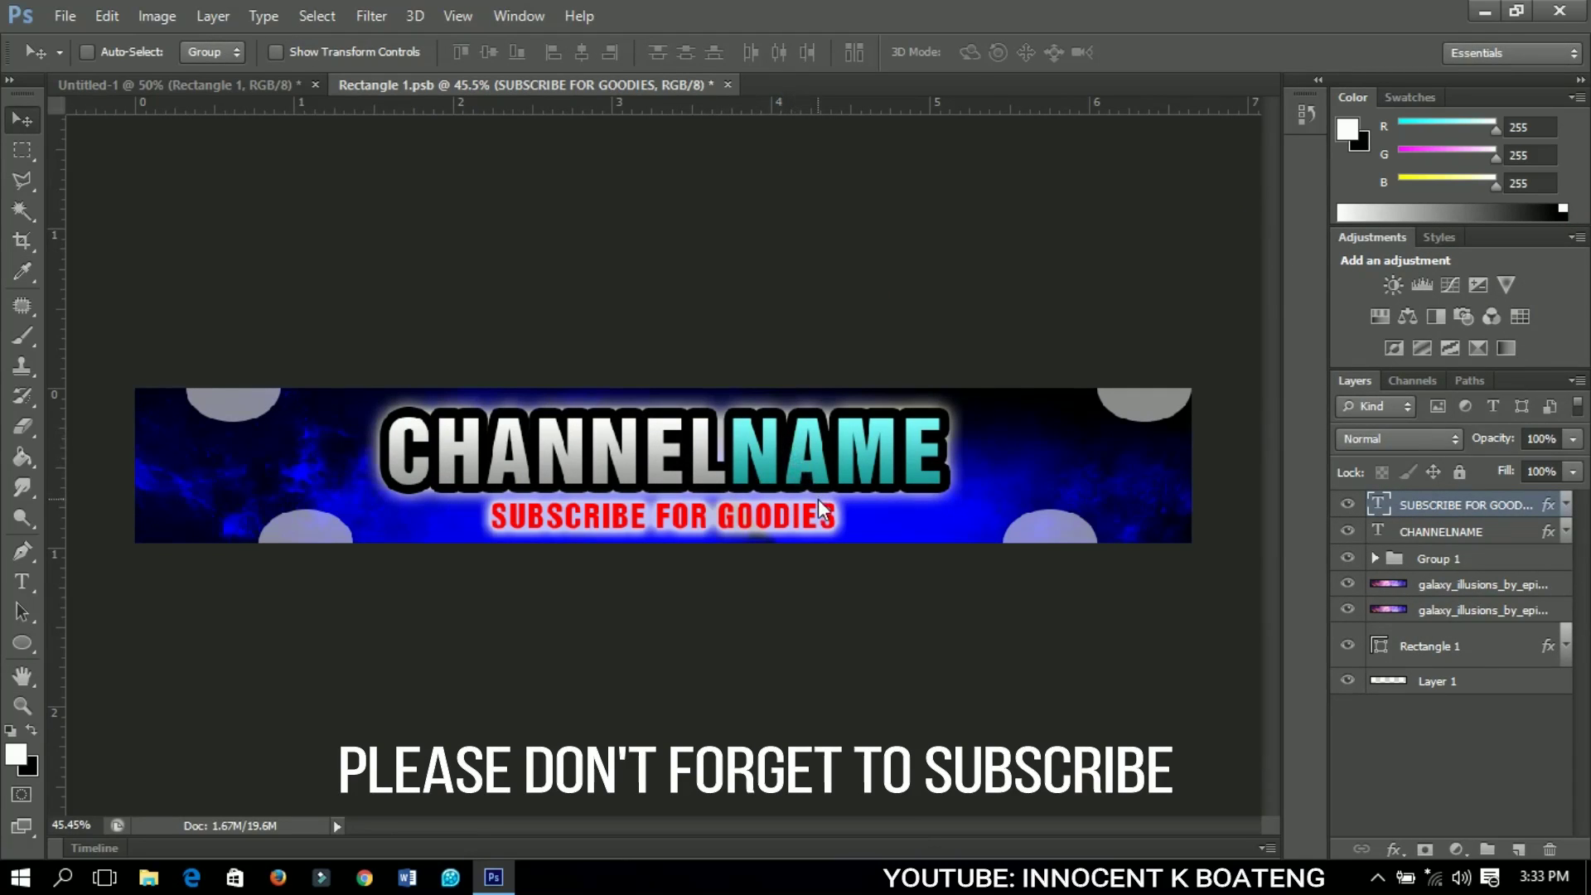
key(ctrl+s)
Close Rectangle 1.psb to return to the Untitled-1 banner
click(193, 87)
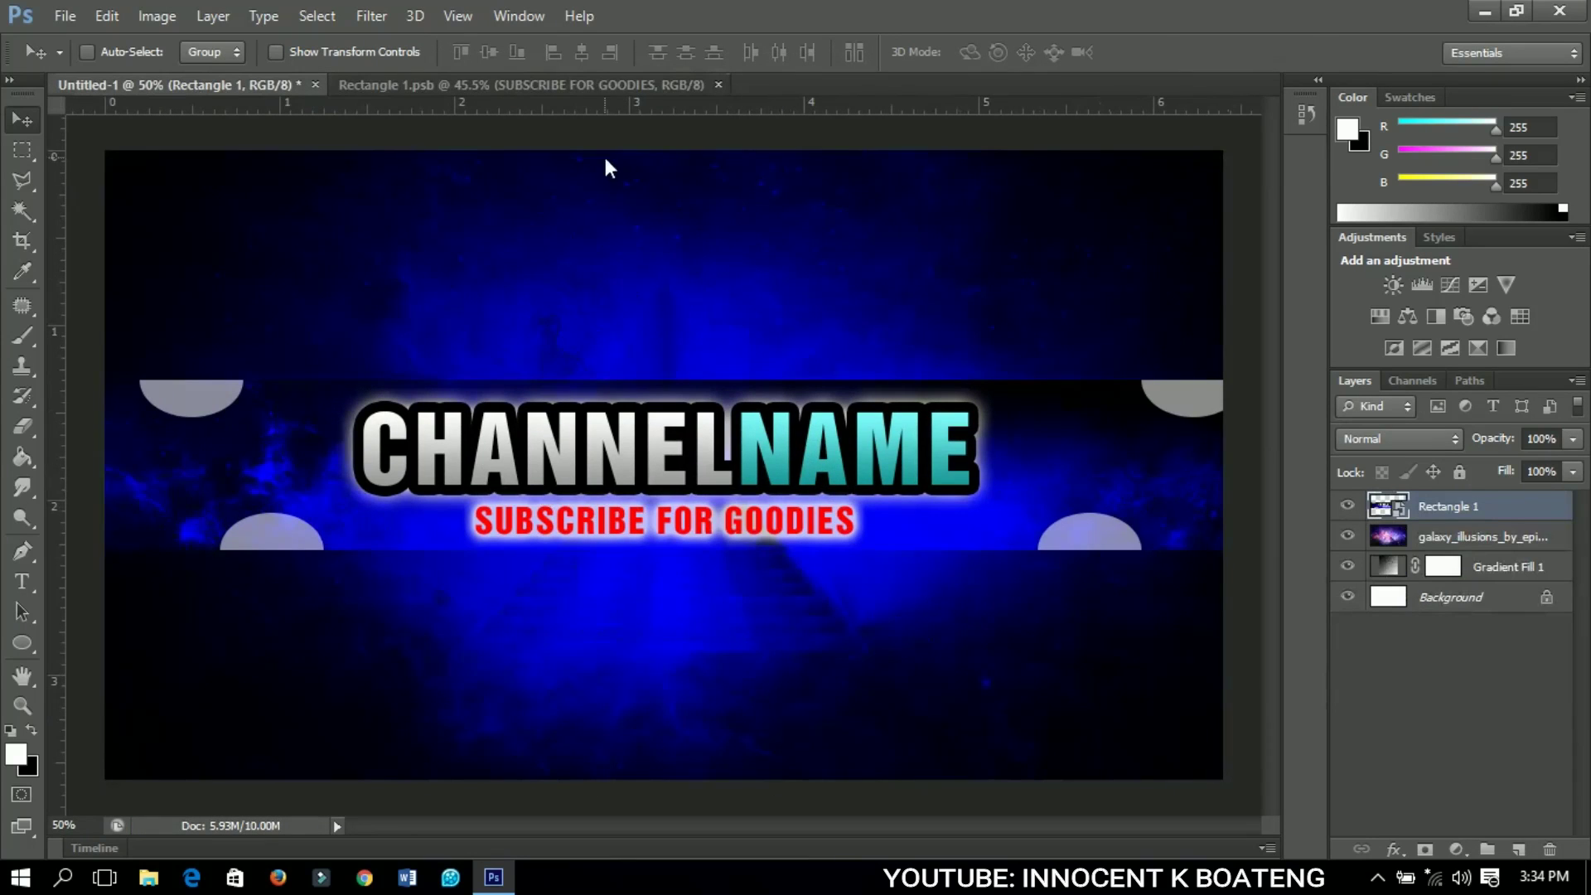
click(613, 86)
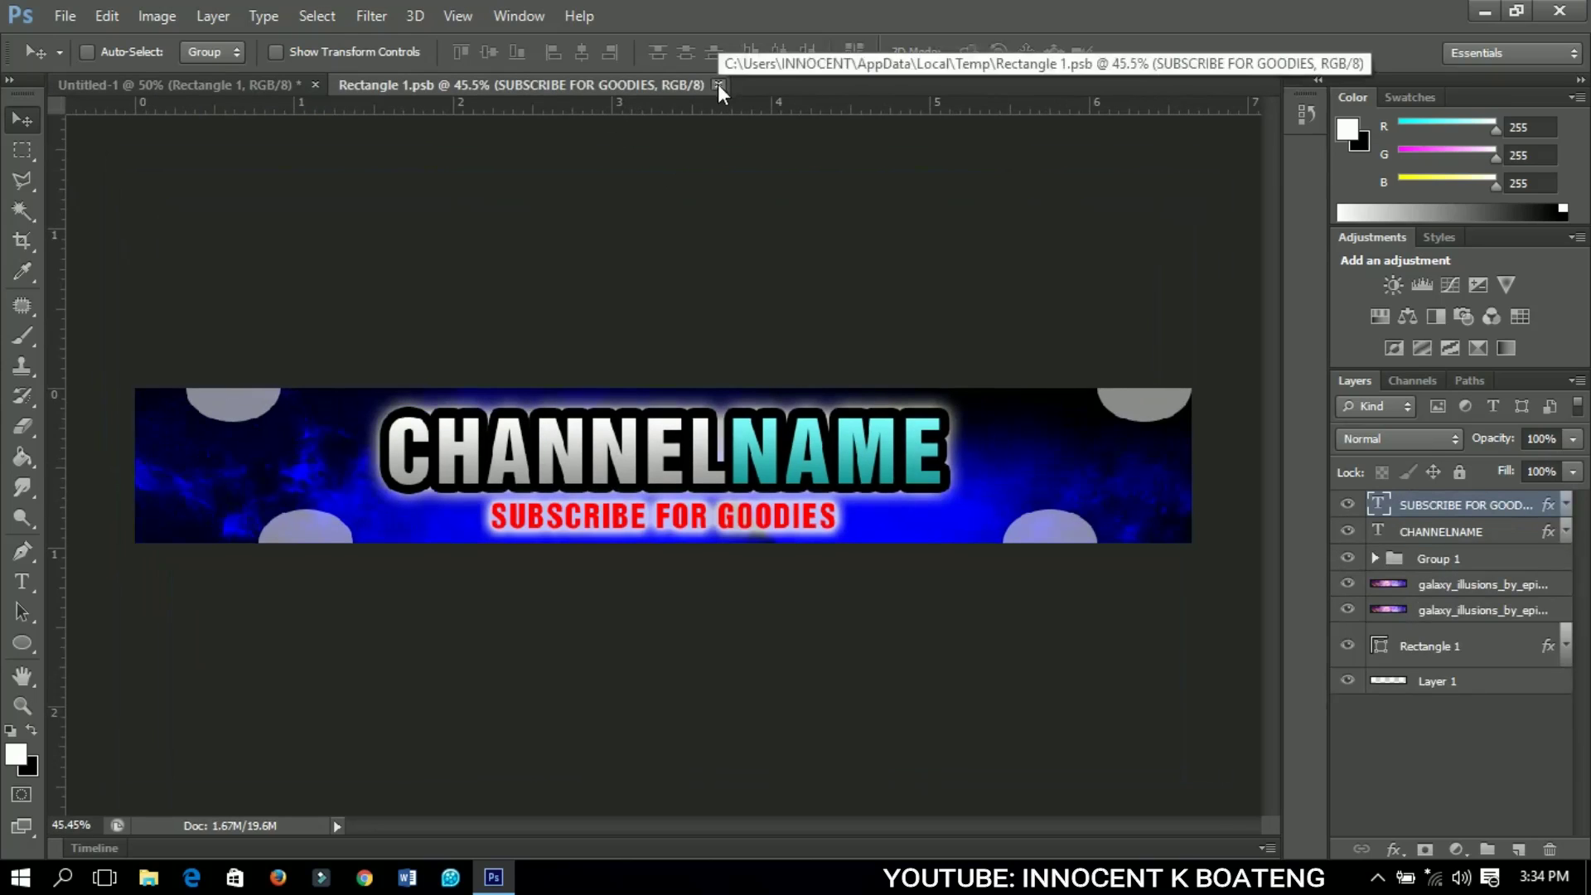
click(718, 85)
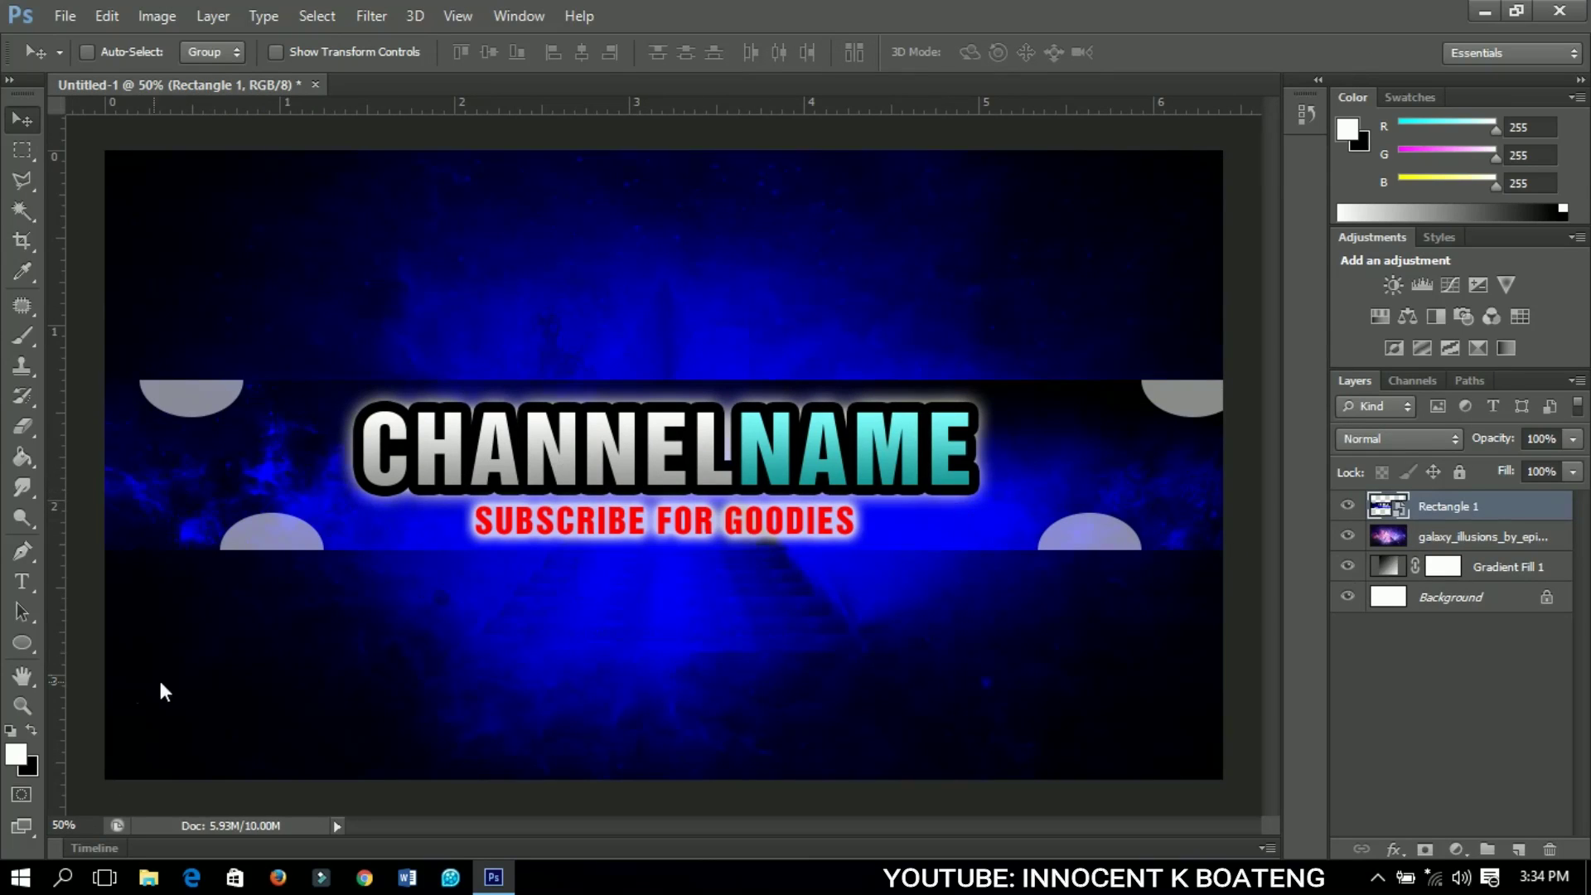
Draw a thin white bar along the band's bottom edge and duplicate it to the top edge
drag(36, 640, 101, 636)
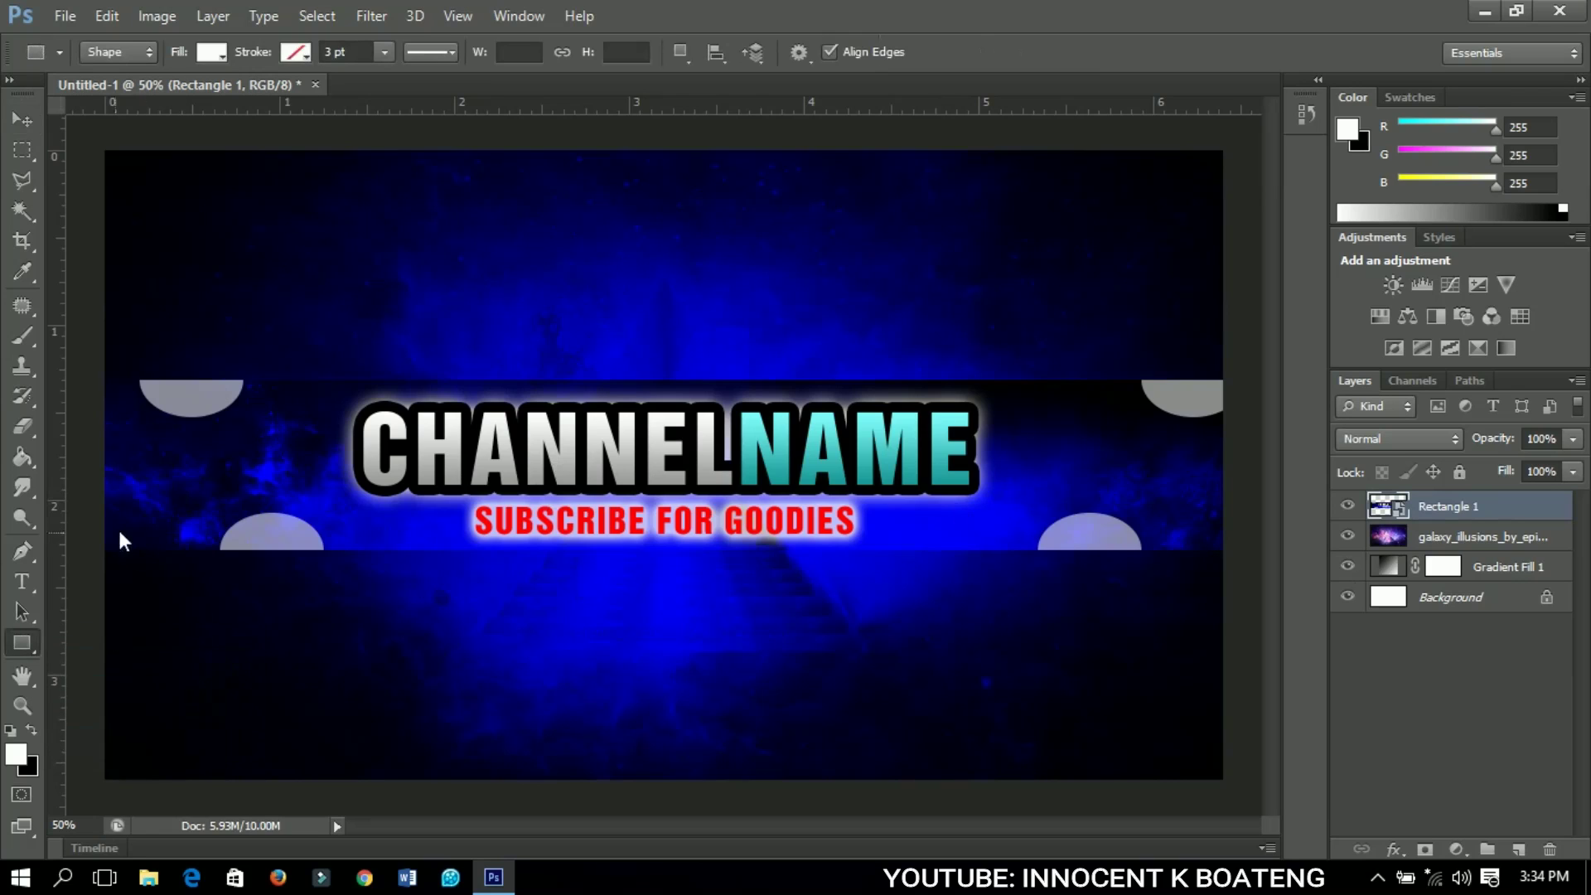
drag(101, 547, 1231, 550)
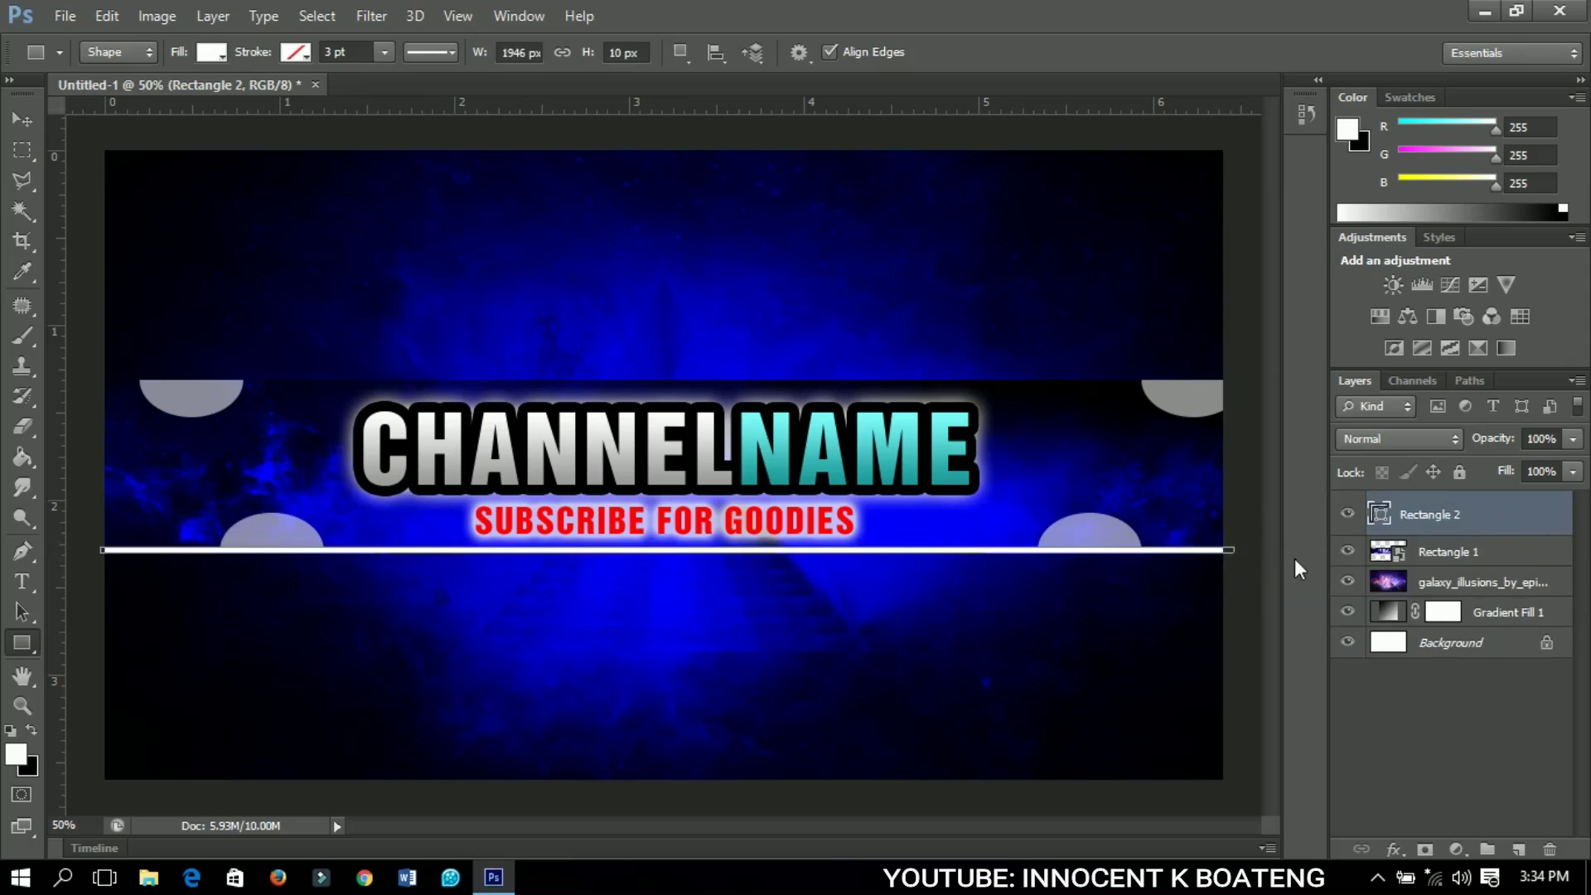
click(20, 121)
key(ctrl+j)
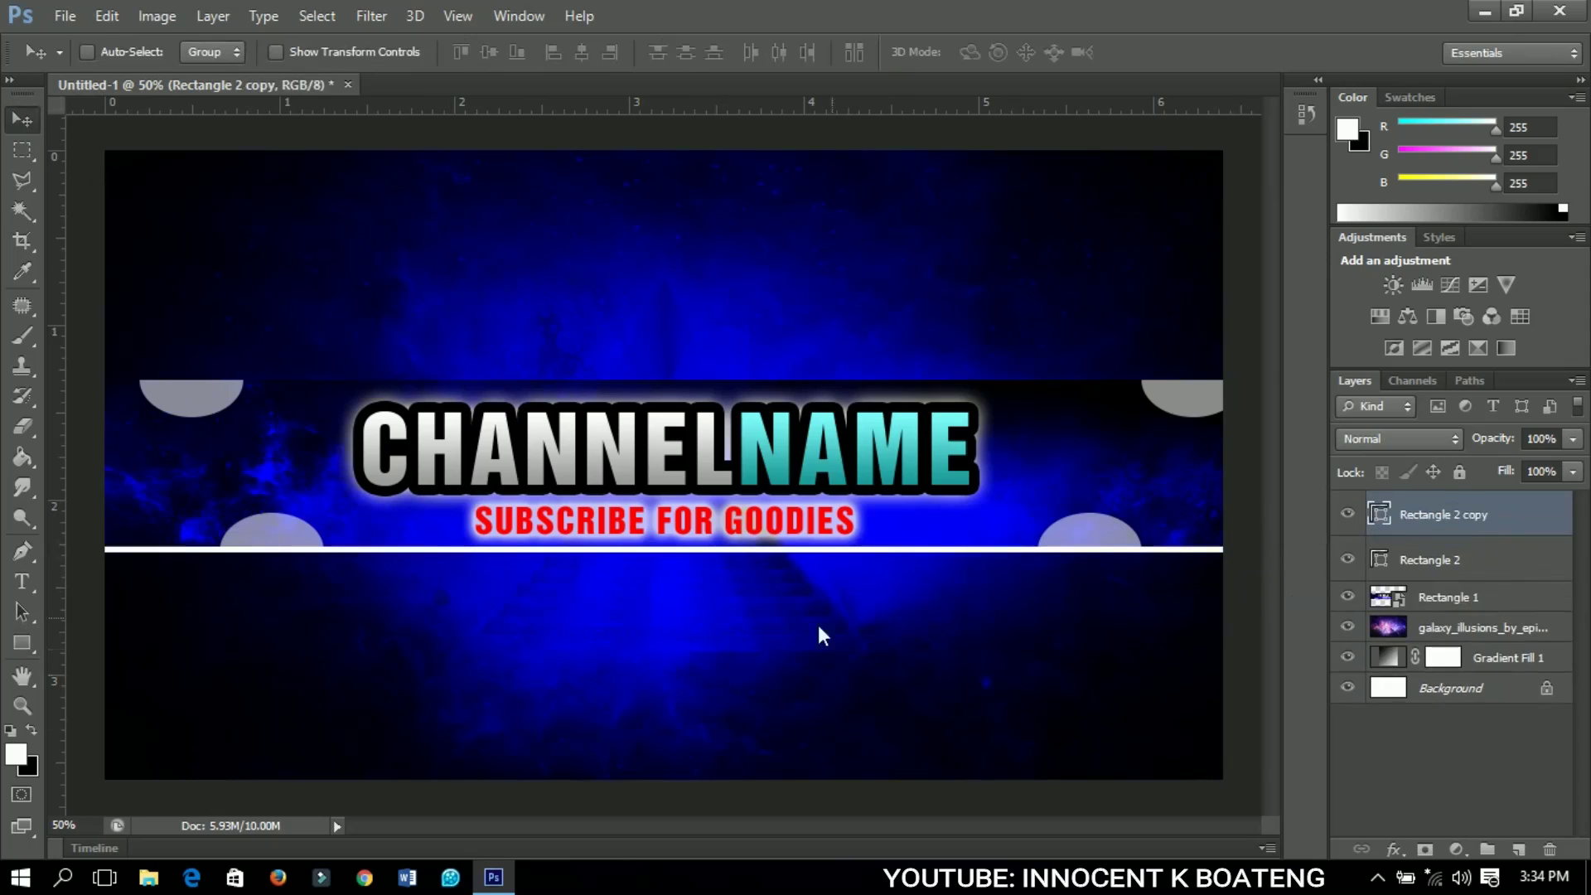
drag(898, 585, 895, 416)
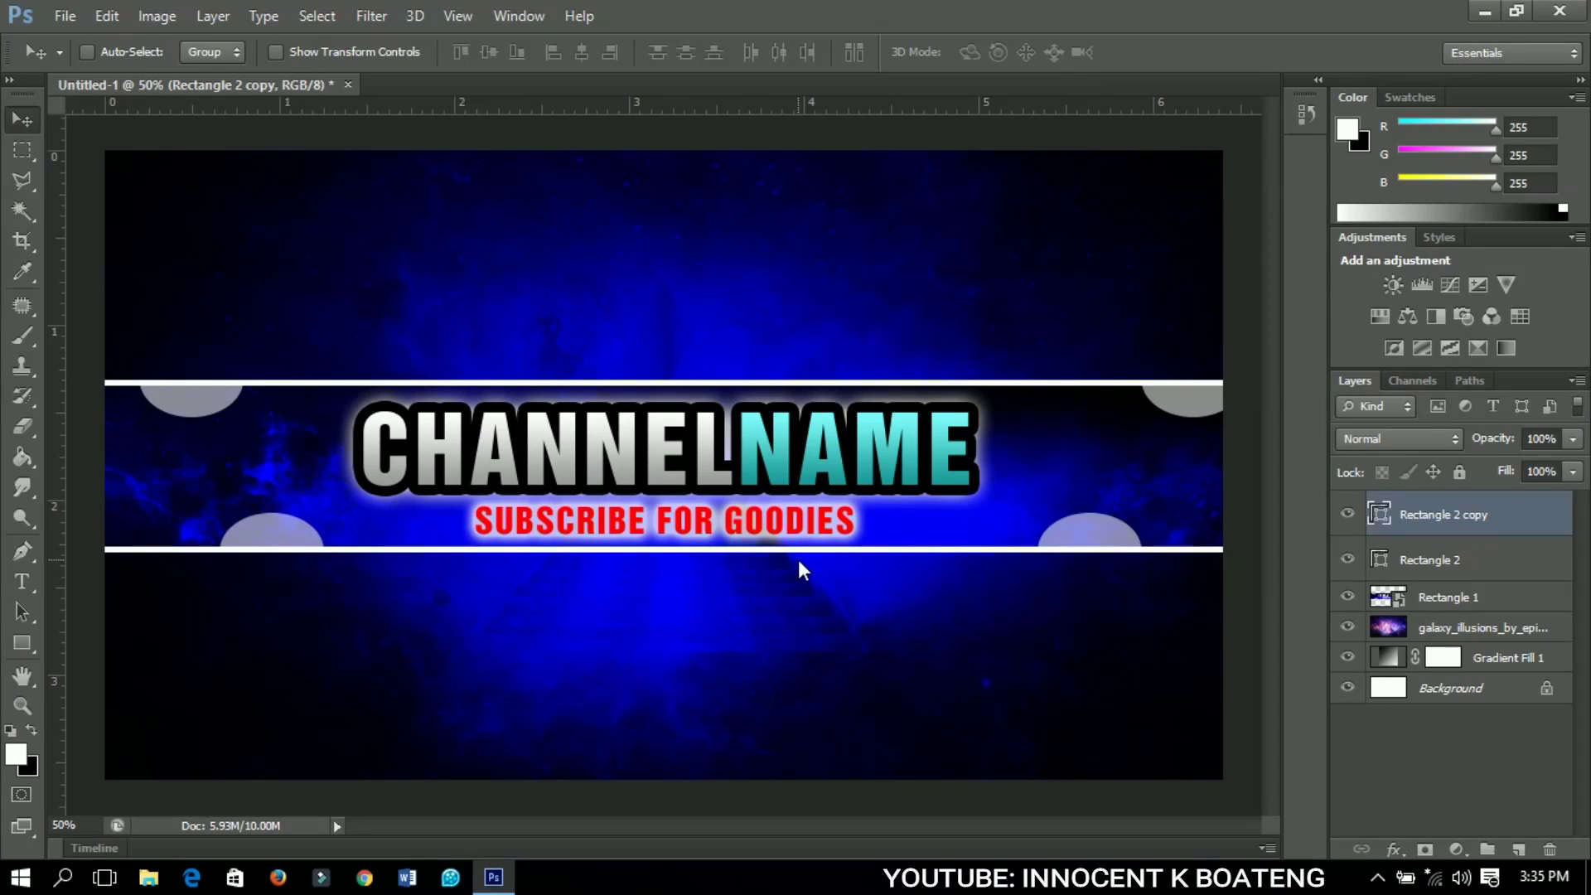
Save the banner as JPEG 'YOUTUBE BANNER' with default quality, then open the Desktop file in Photos
key(ctrl+shift+s)
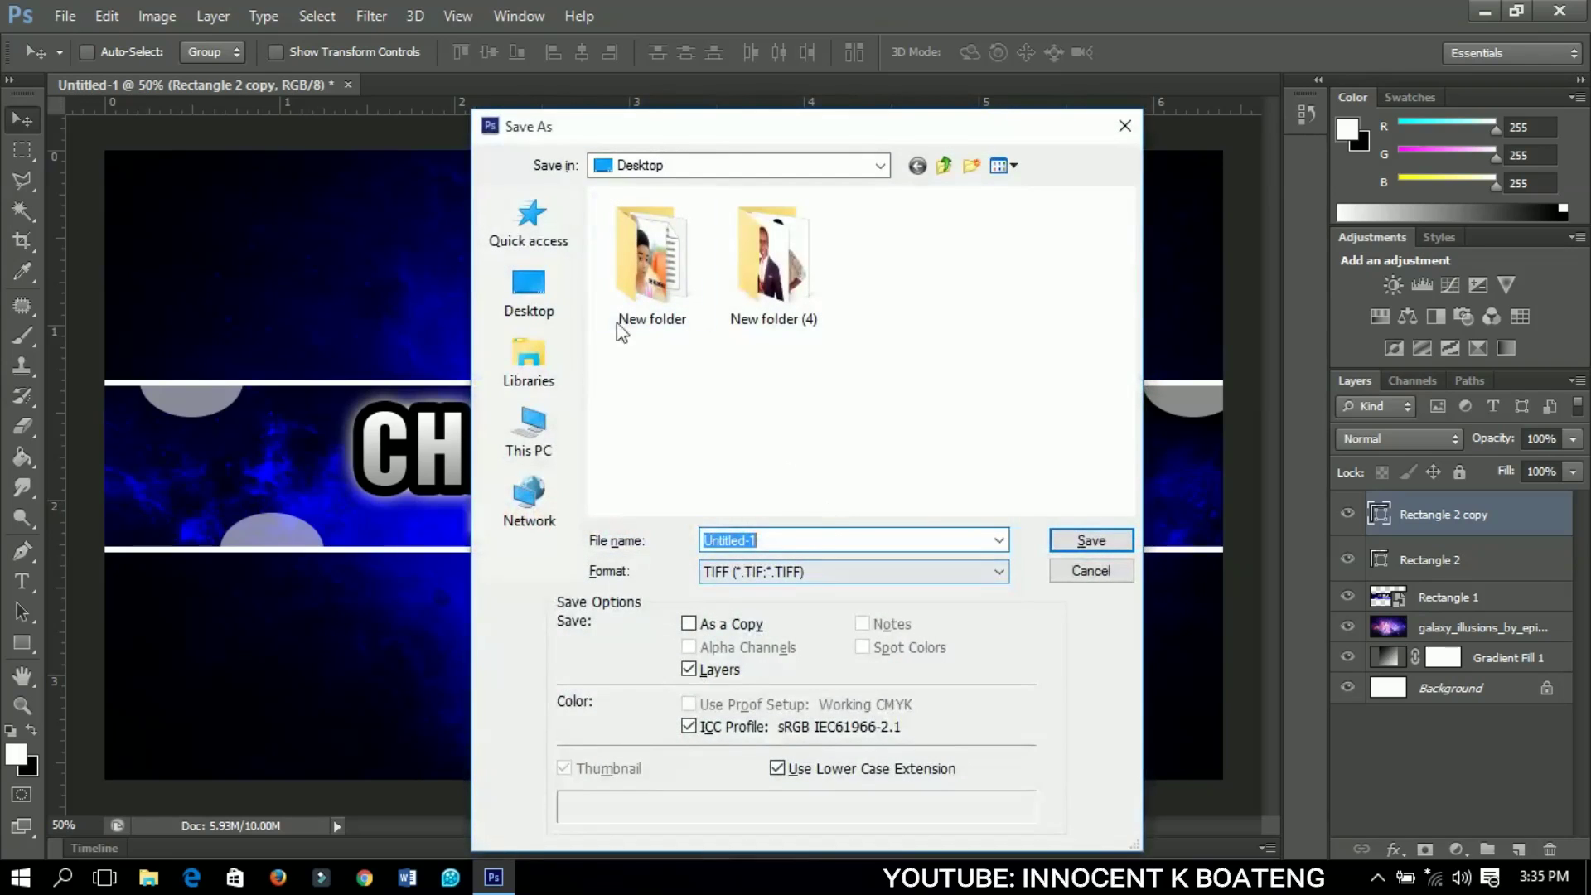
click(828, 571)
click(834, 404)
double_click(740, 539)
text(YOUTUBE BANNER)
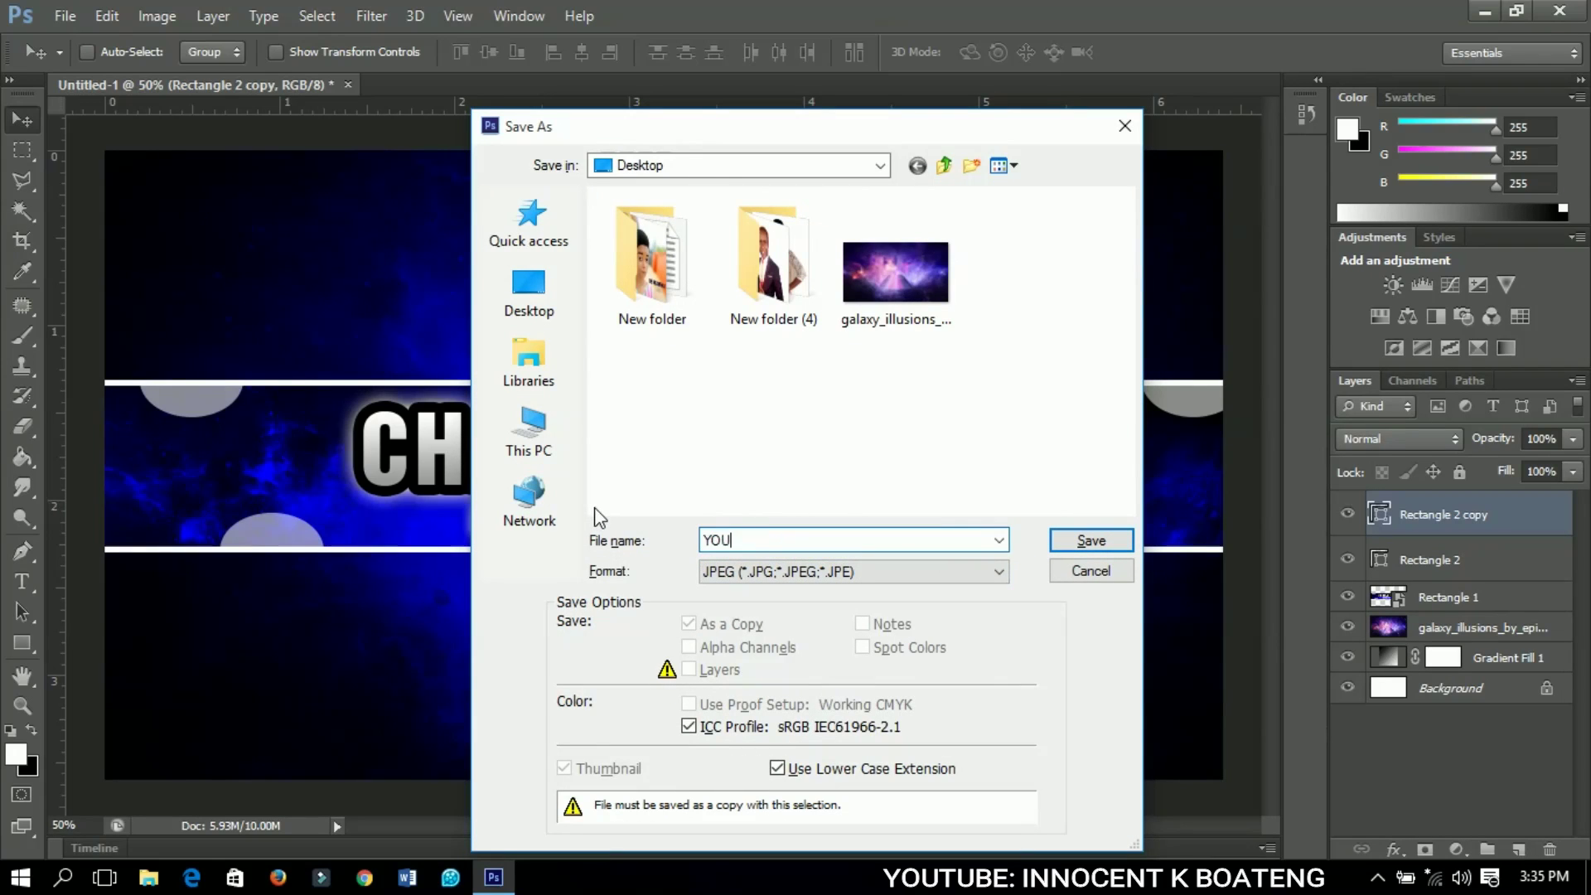
key(ctrl+a)
key(Return)
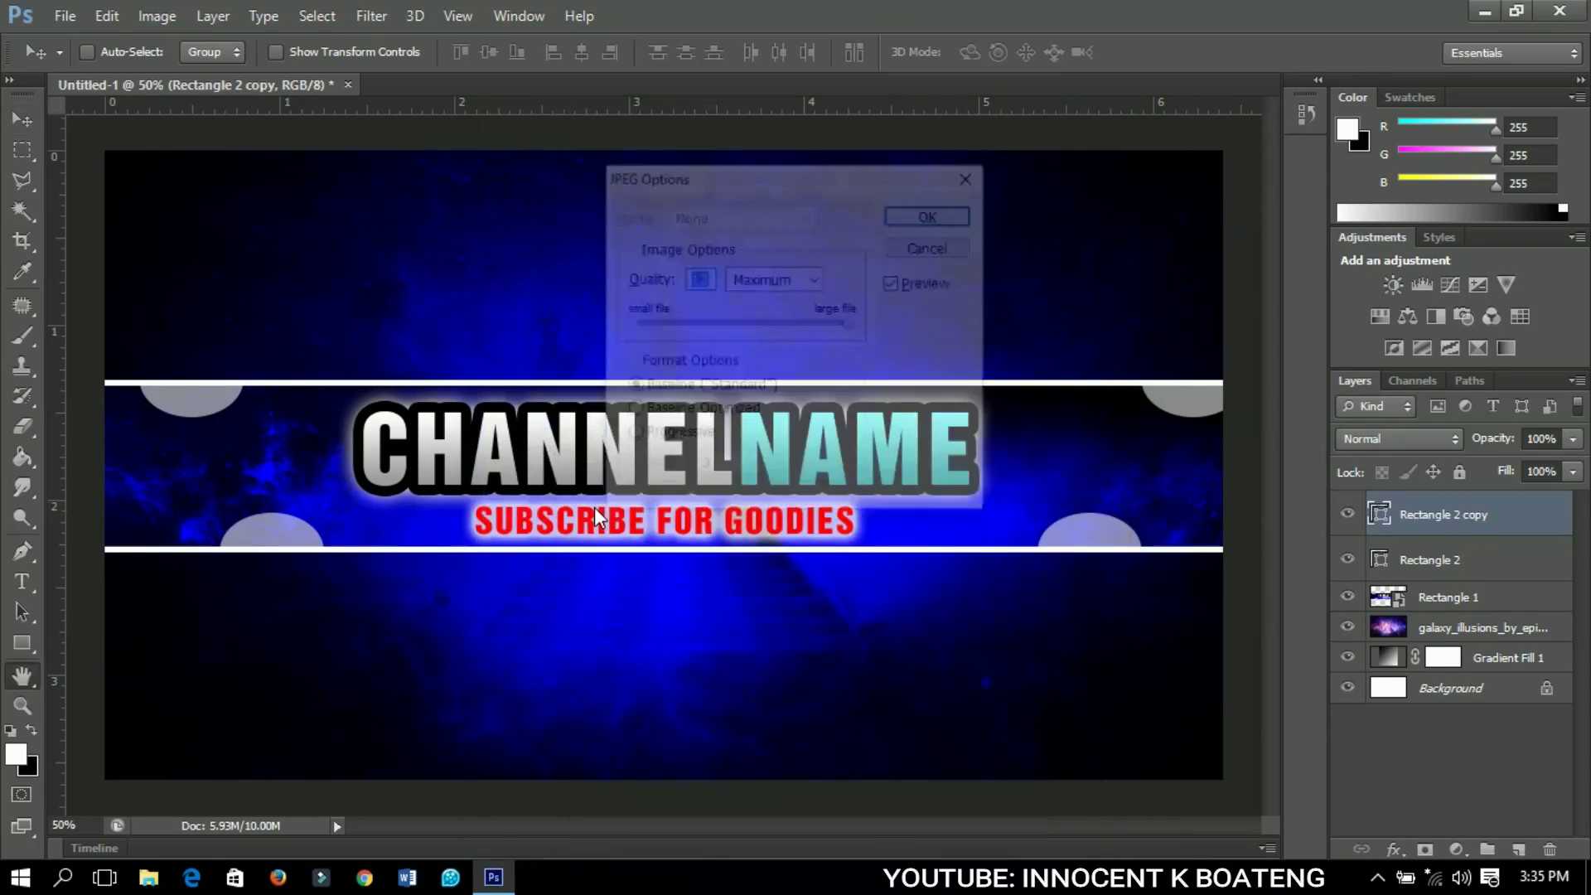
key(Return)
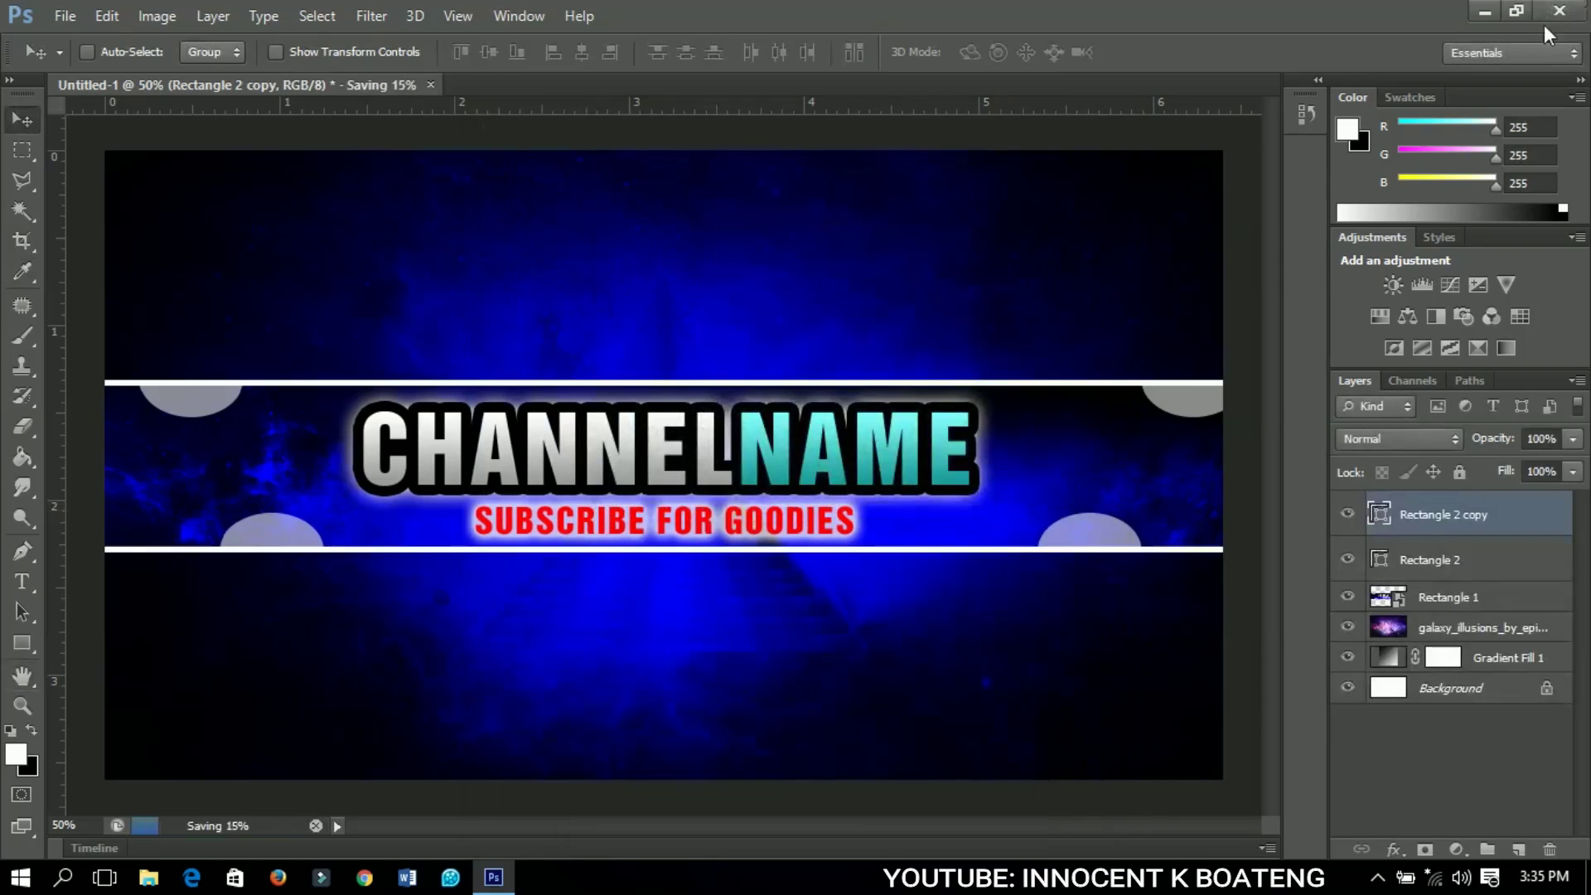
click(1485, 12)
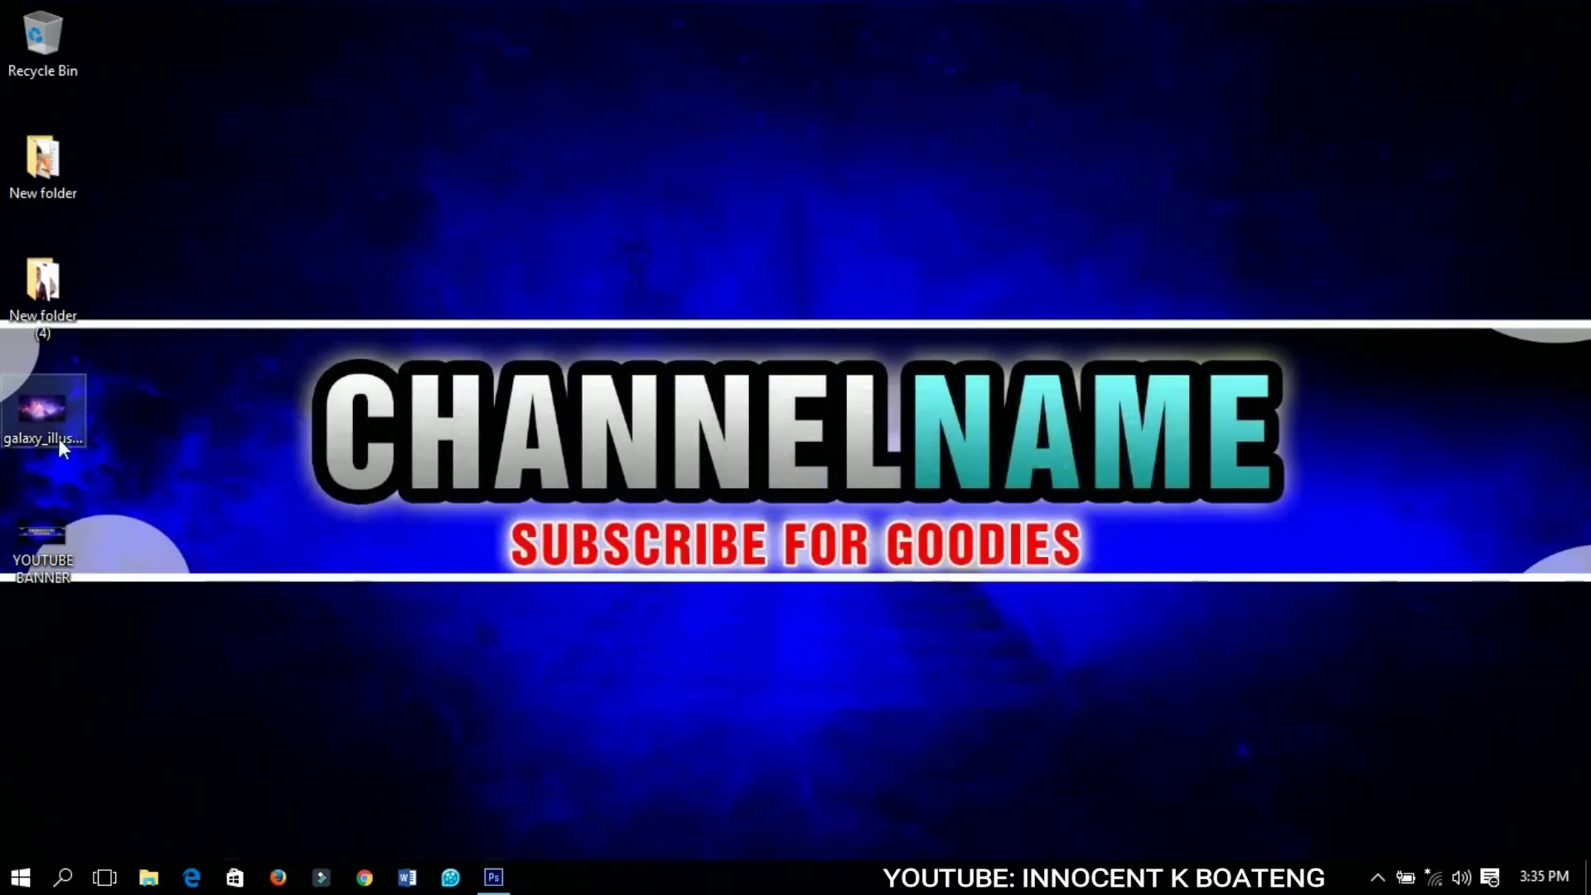
double_click(56, 525)
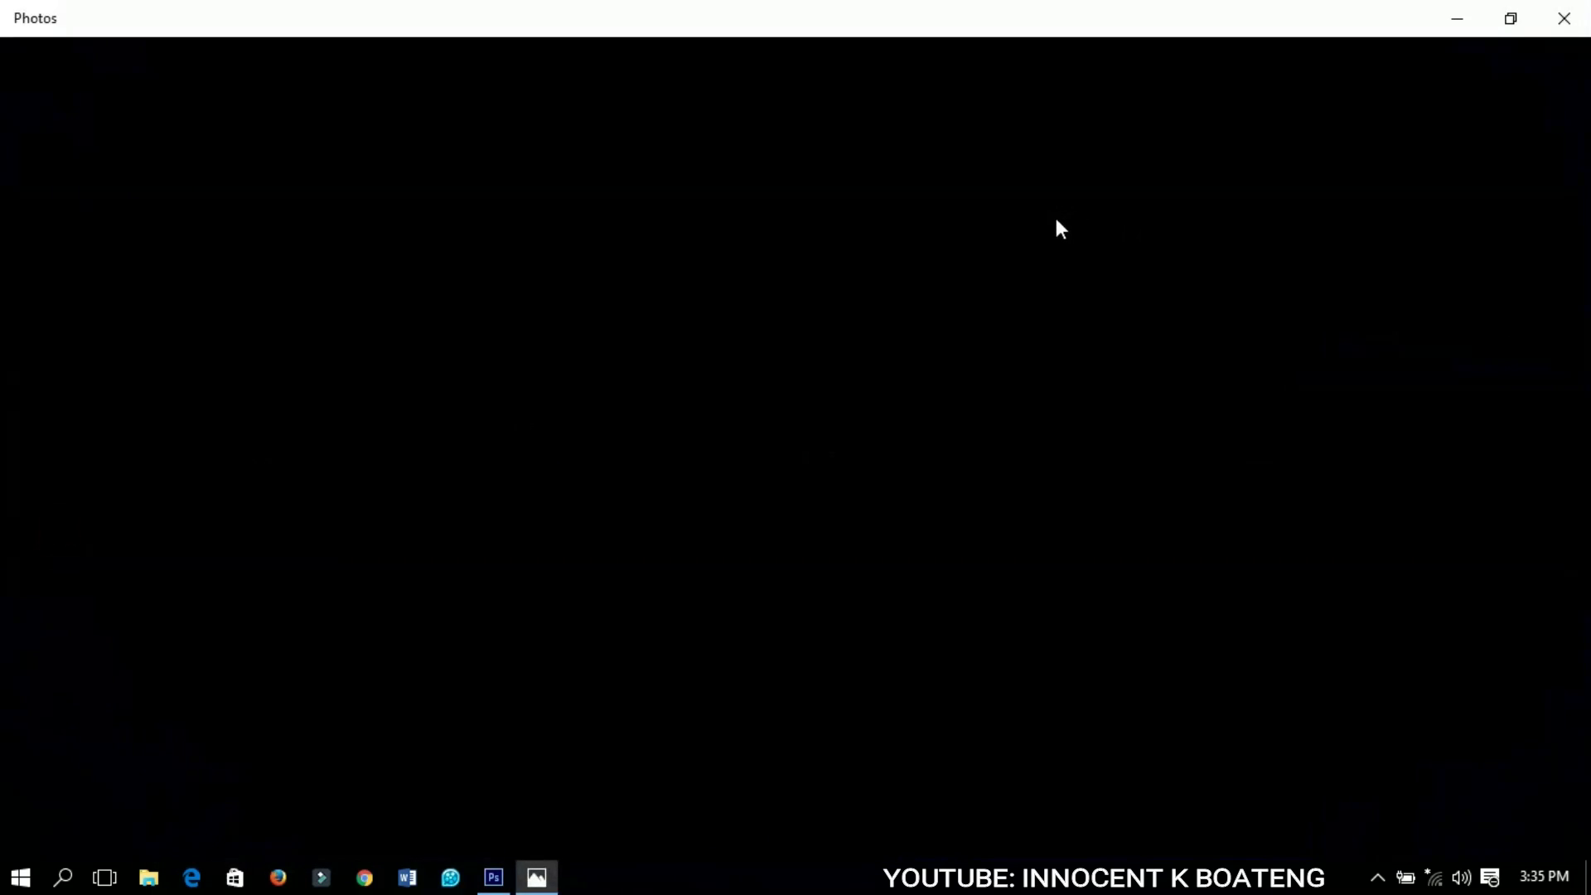